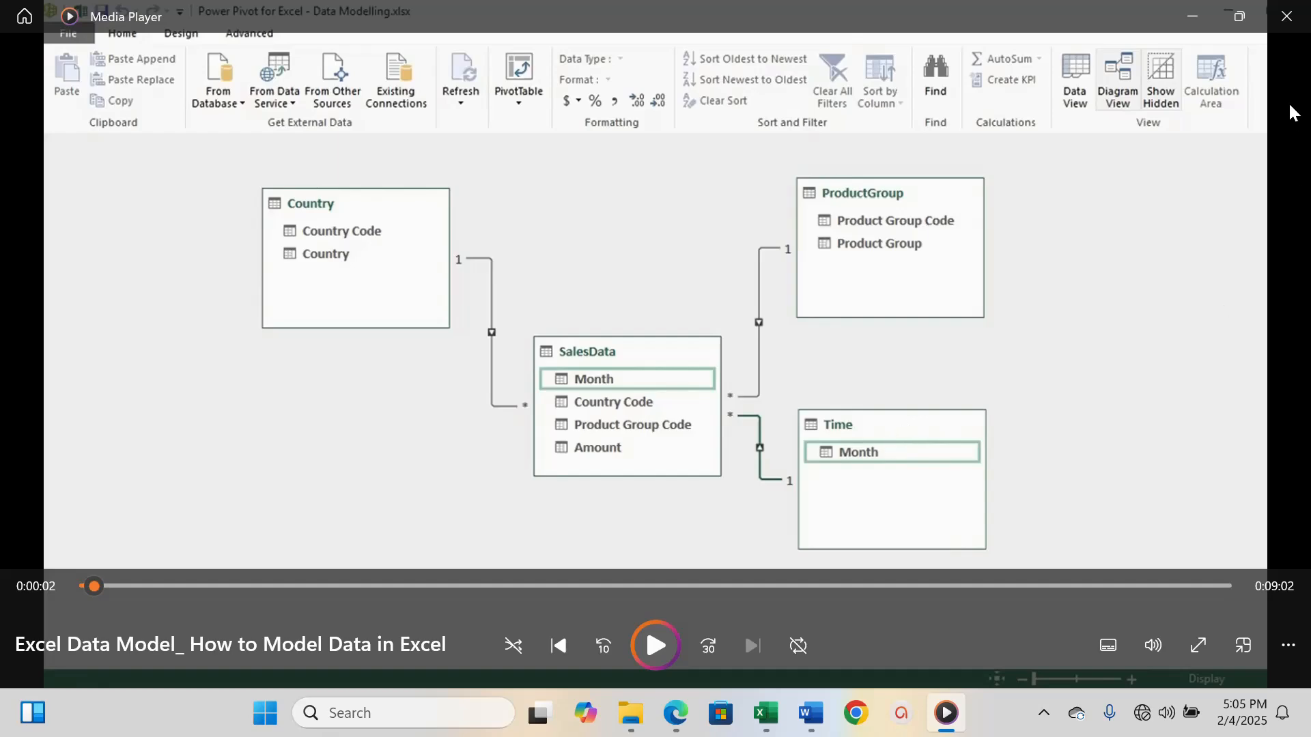
Switch from the media player to the Excel workbook and review the Sales Report, Country, Product Group and Time sheets.
left_click(1191, 18)
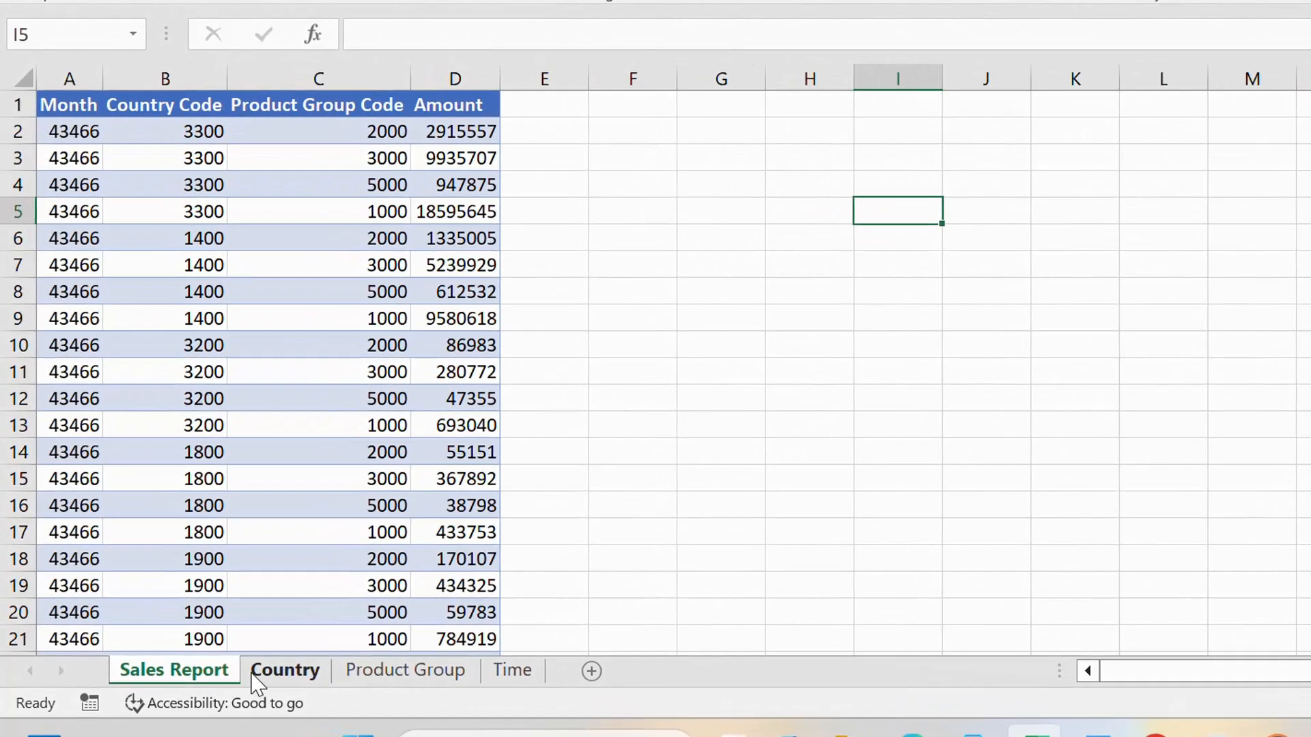
left_click(281, 674)
left_click(650, 394)
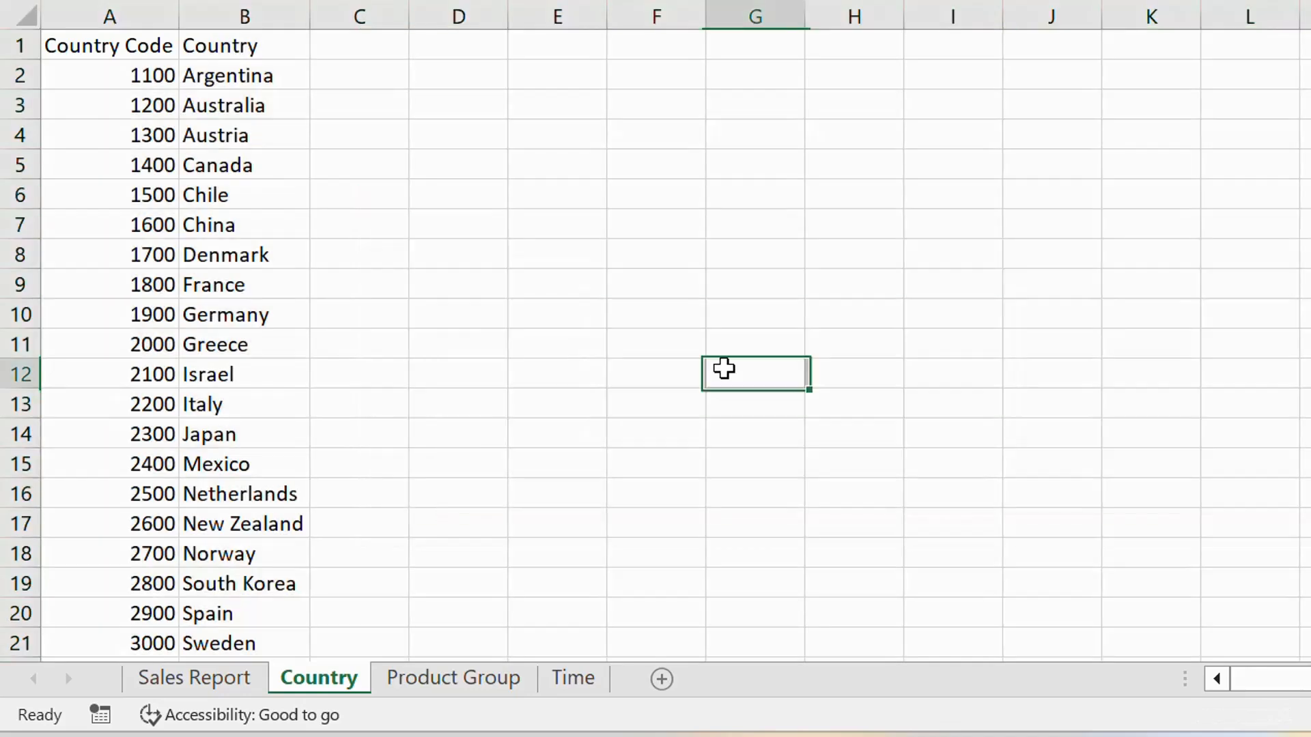
left_click(440, 683)
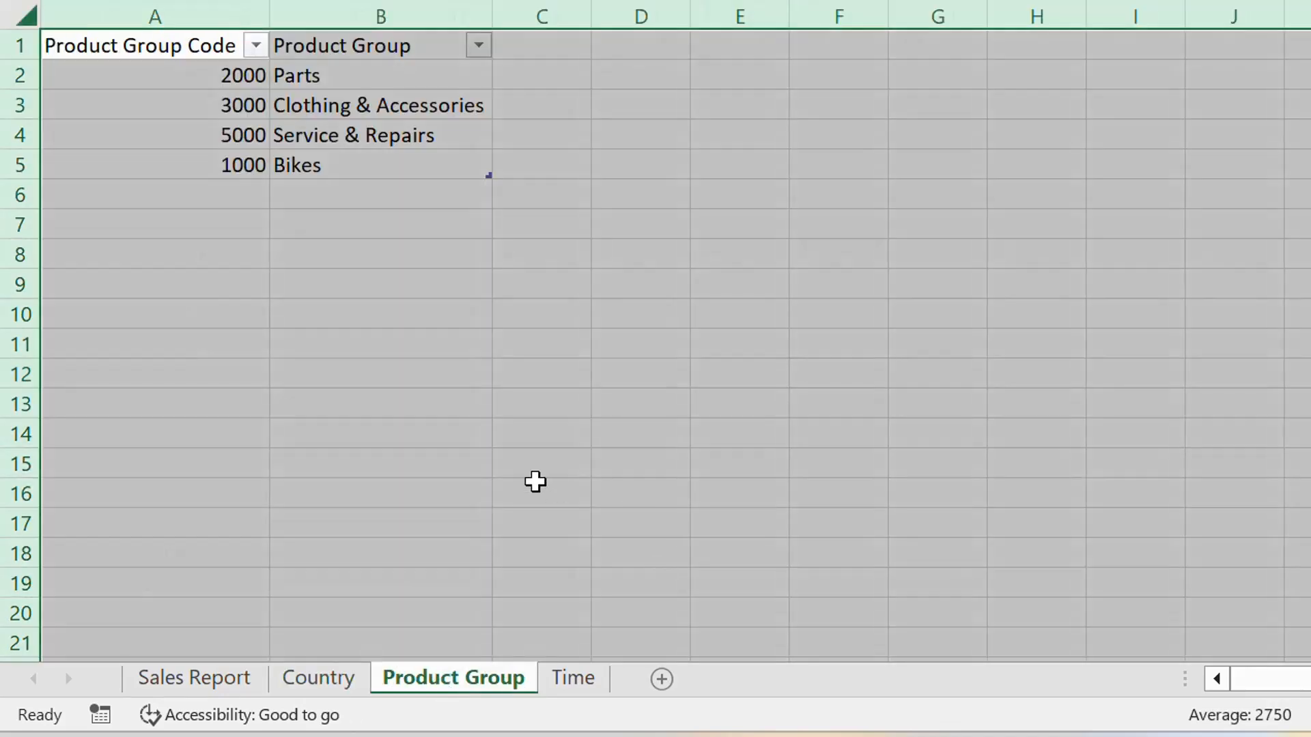
left_click(535, 482)
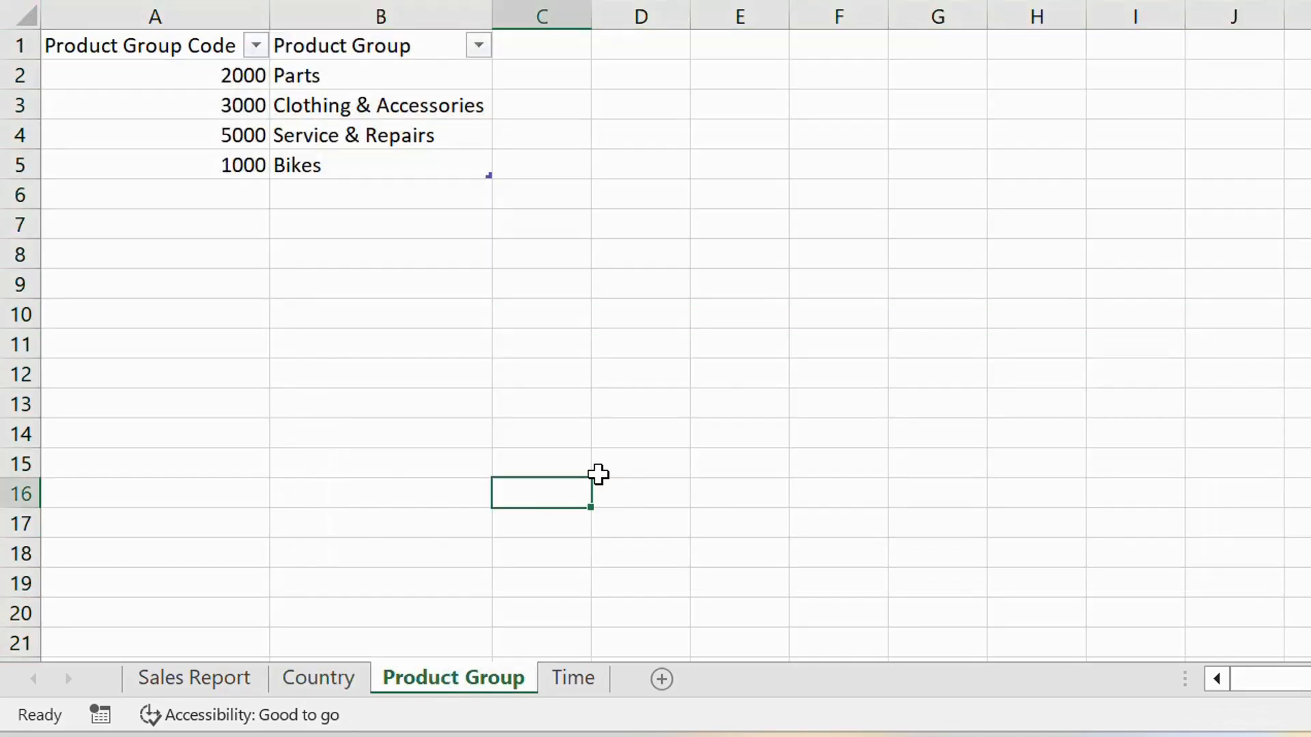
left_click(574, 683)
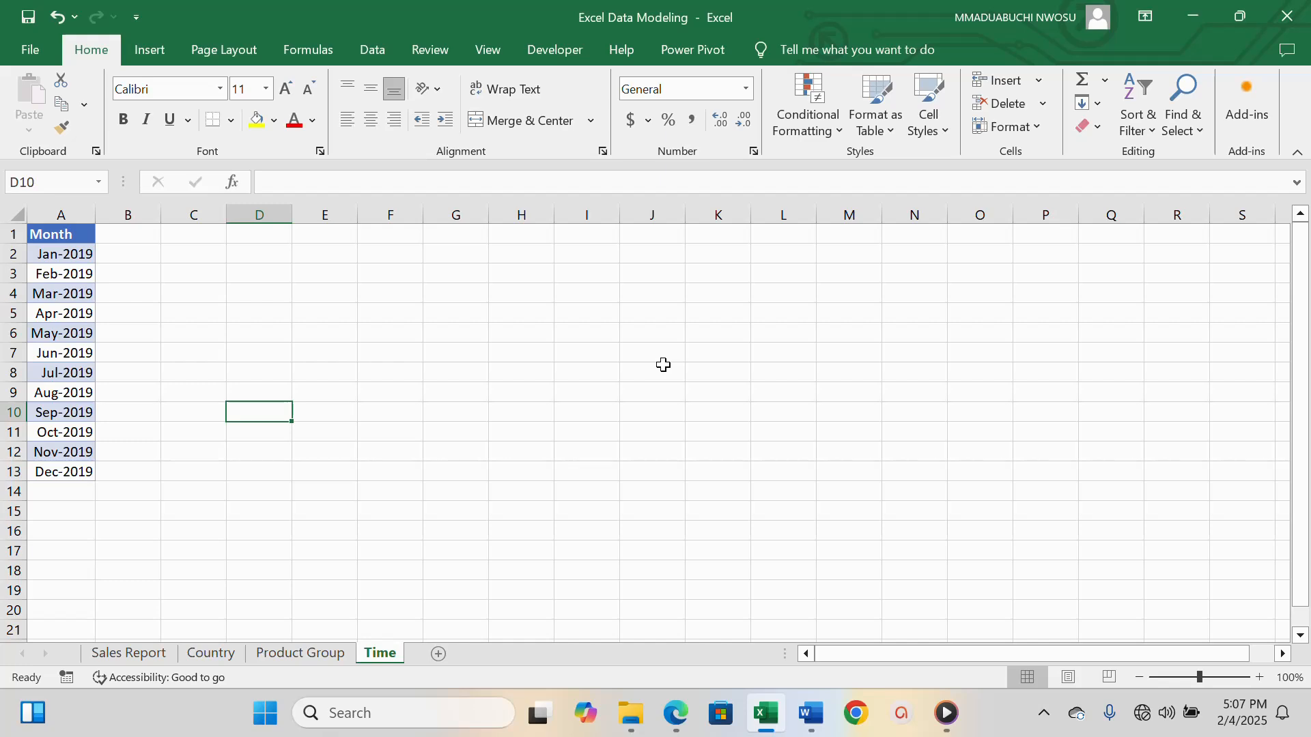
left_click(133, 654)
left_click(208, 653)
left_click(274, 655)
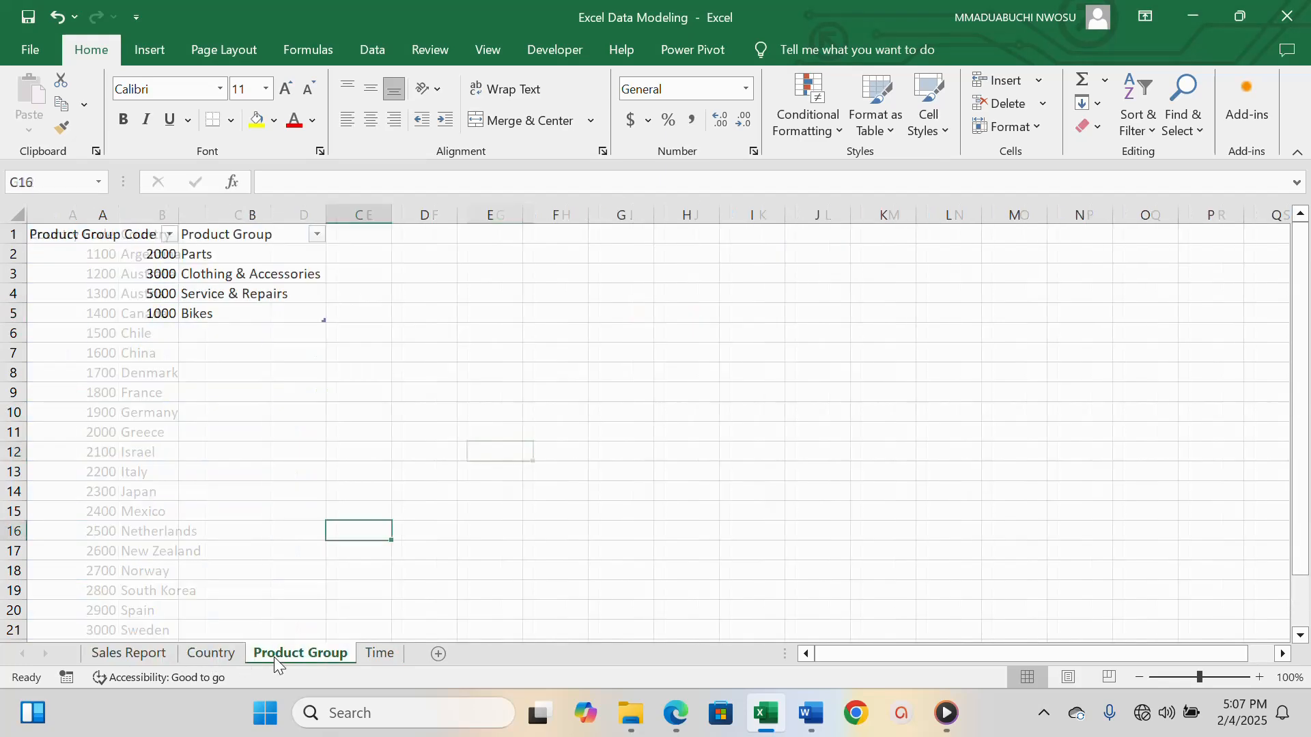
left_click(384, 654)
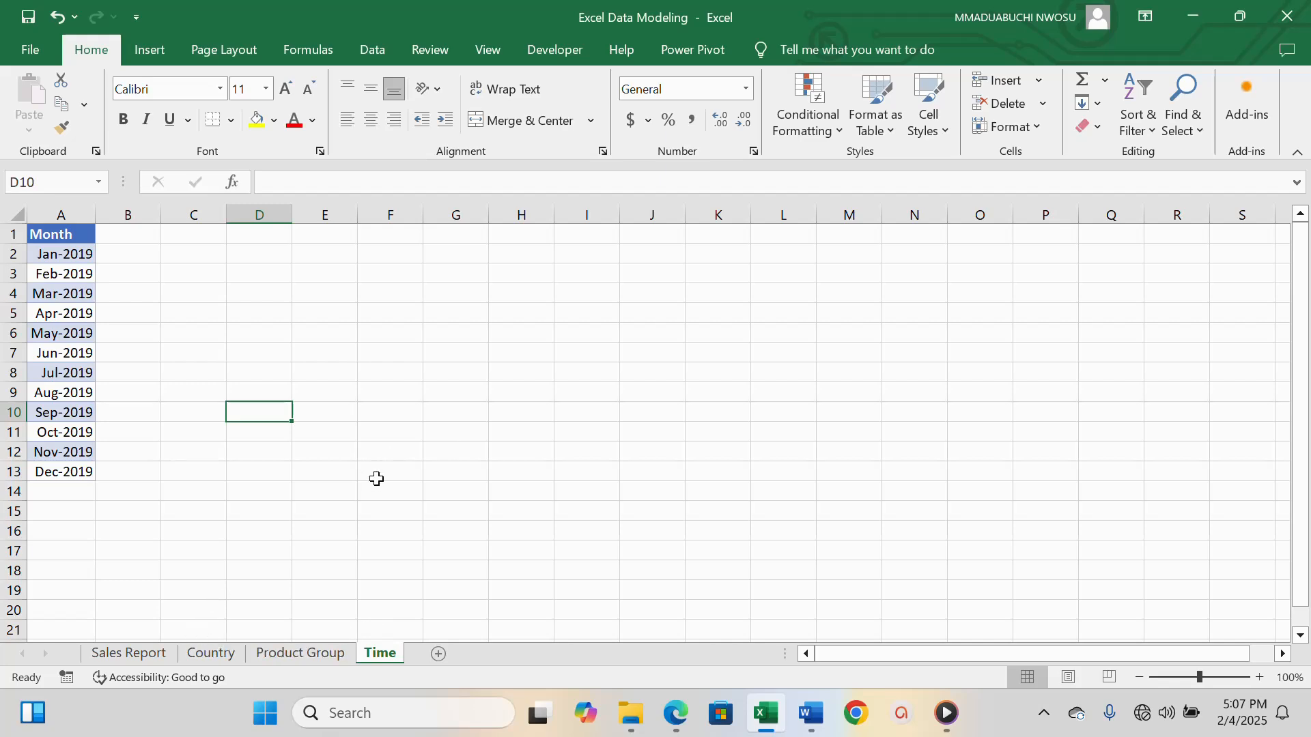
Convert the Sales Report sheet's data range A1:D1105 into a table with headers.
left_click(133, 658)
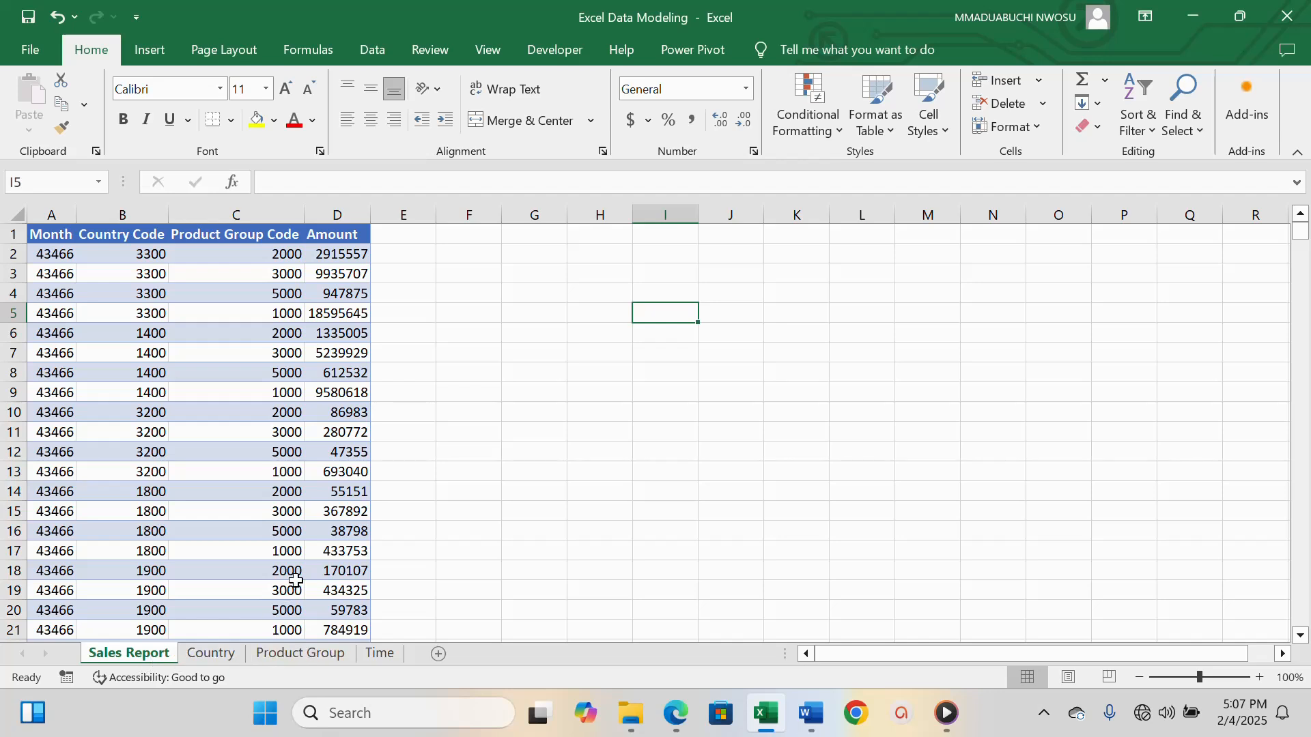
left_click(53, 258)
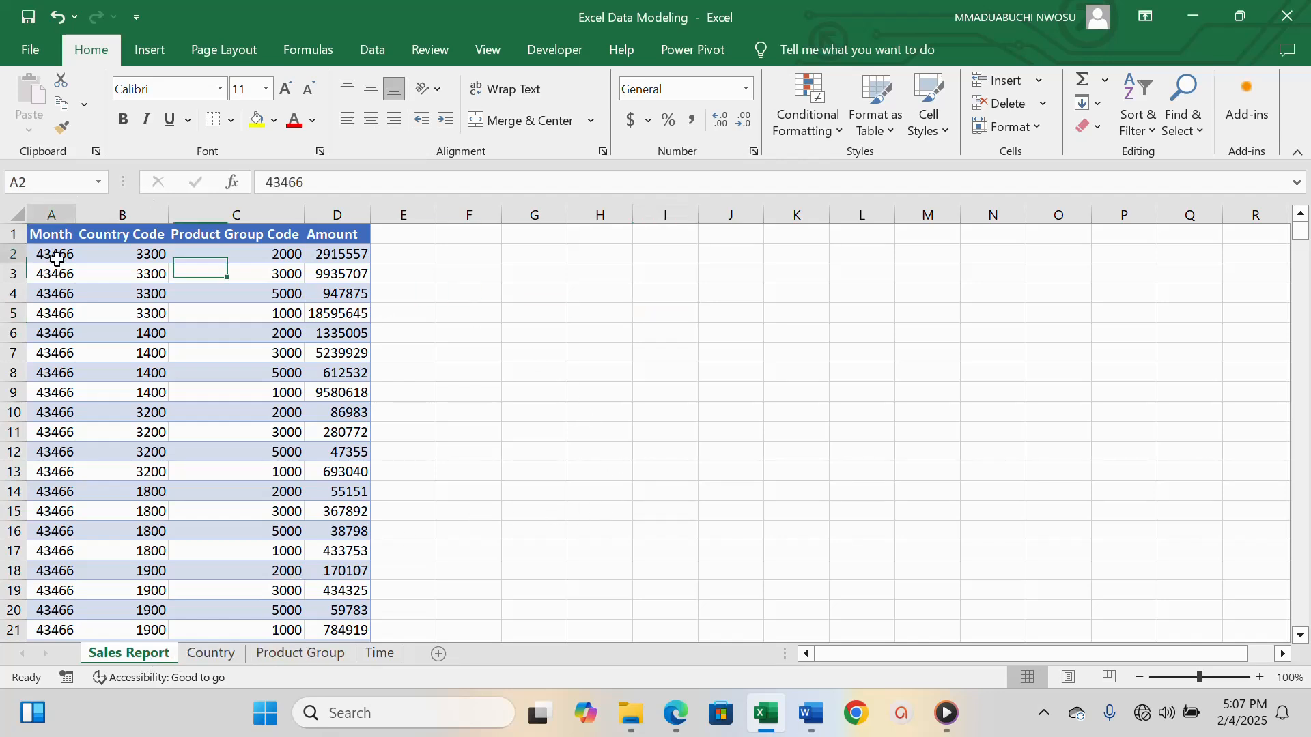
left_click(56, 234)
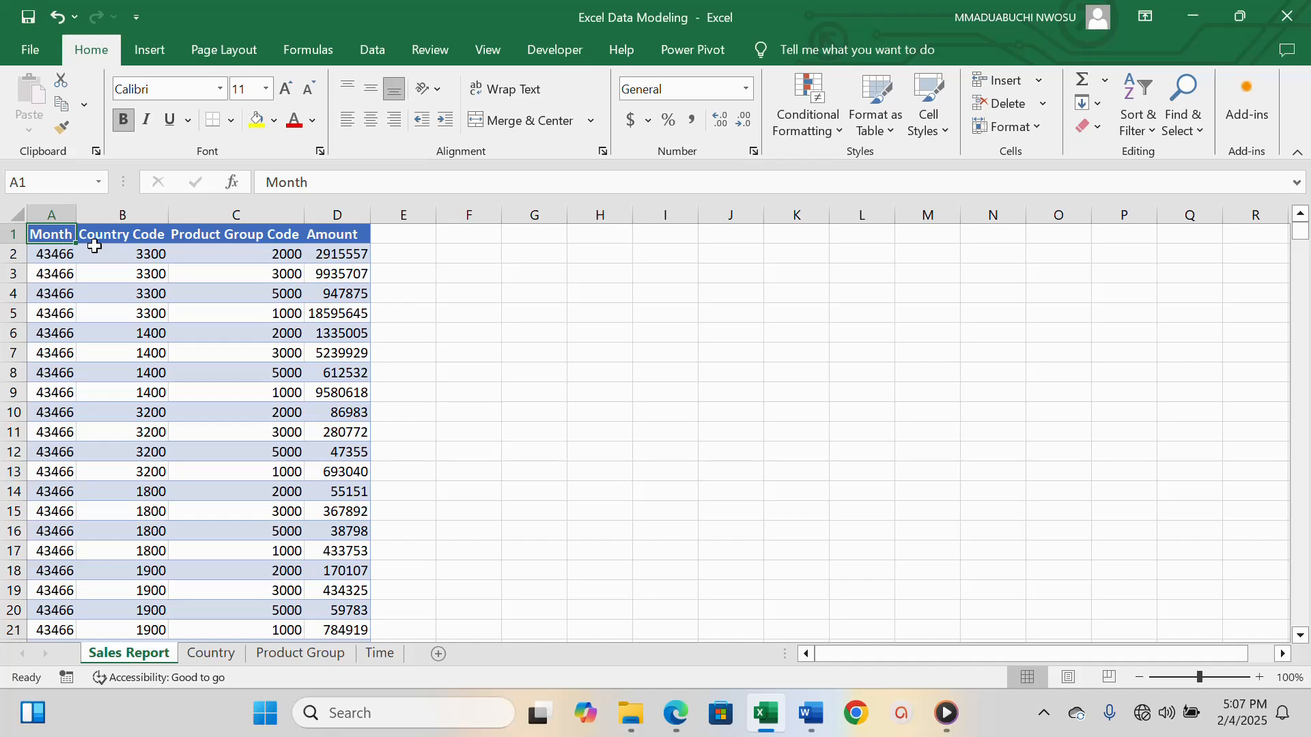
key("ctrl+shift+End")
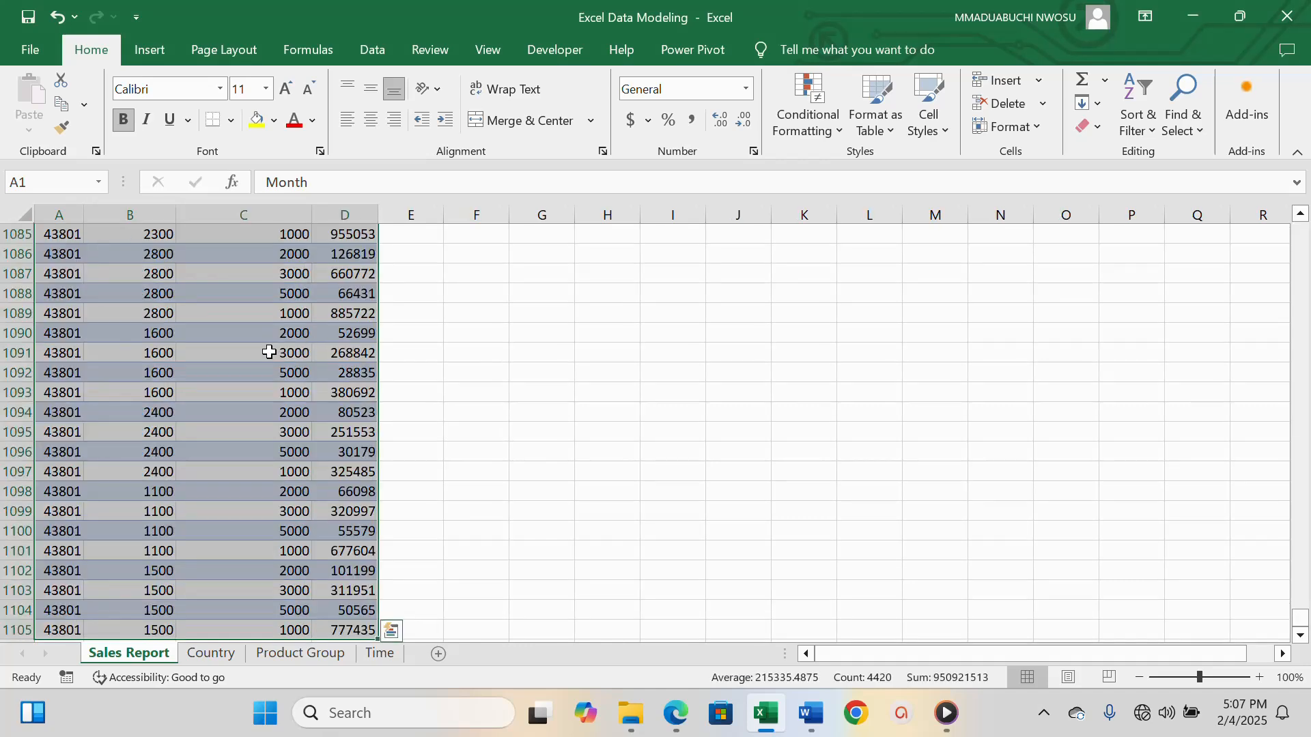
key("ctrl+t")
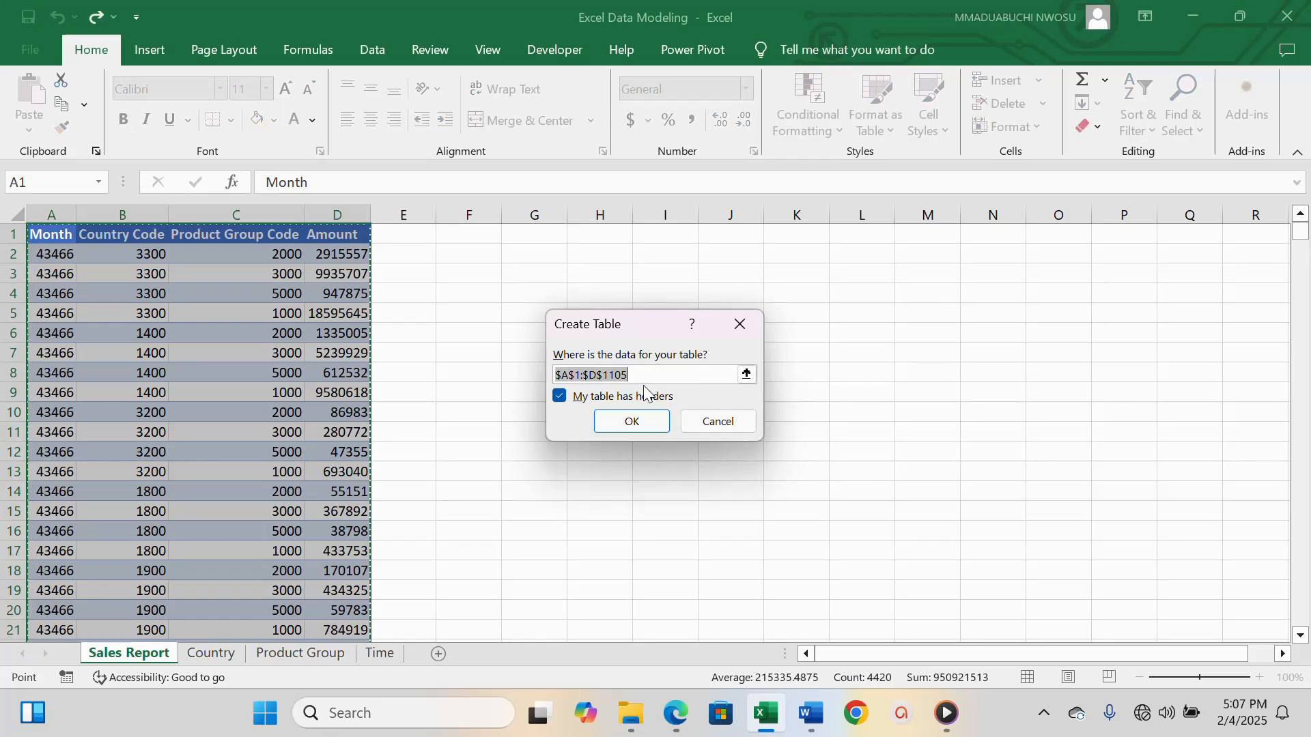
left_click(634, 428)
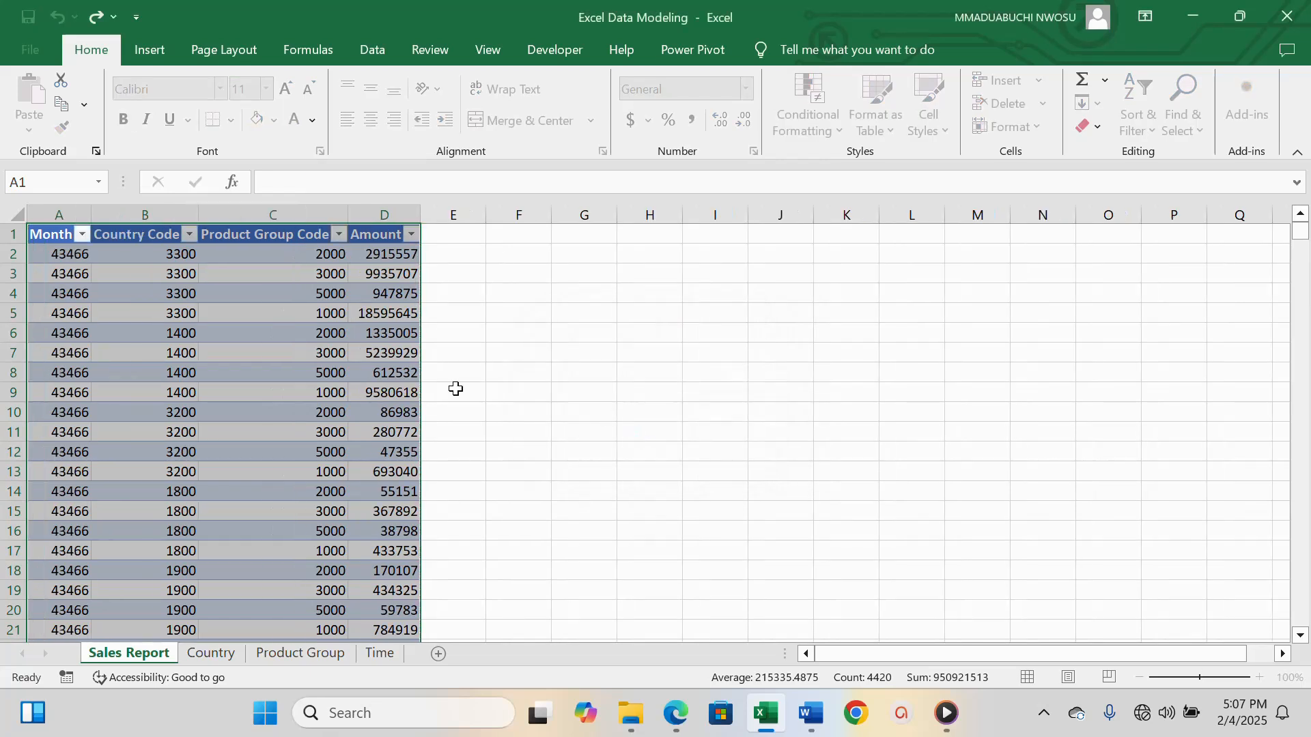
Rename the new table on the Sales Report sheet as Sales_Report.
left_click(61, 107)
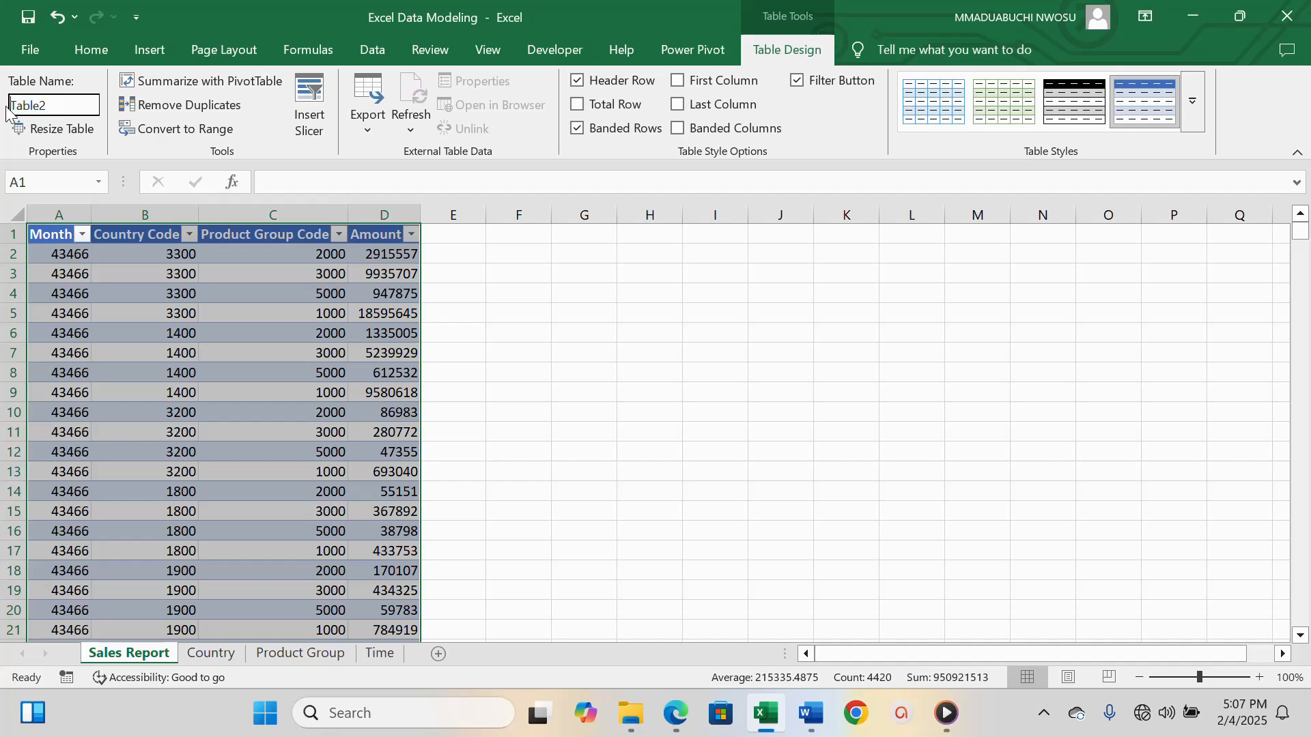
key("BackSpace")
key("BackSpace")
key("BackSpace")
key("BackSpace")
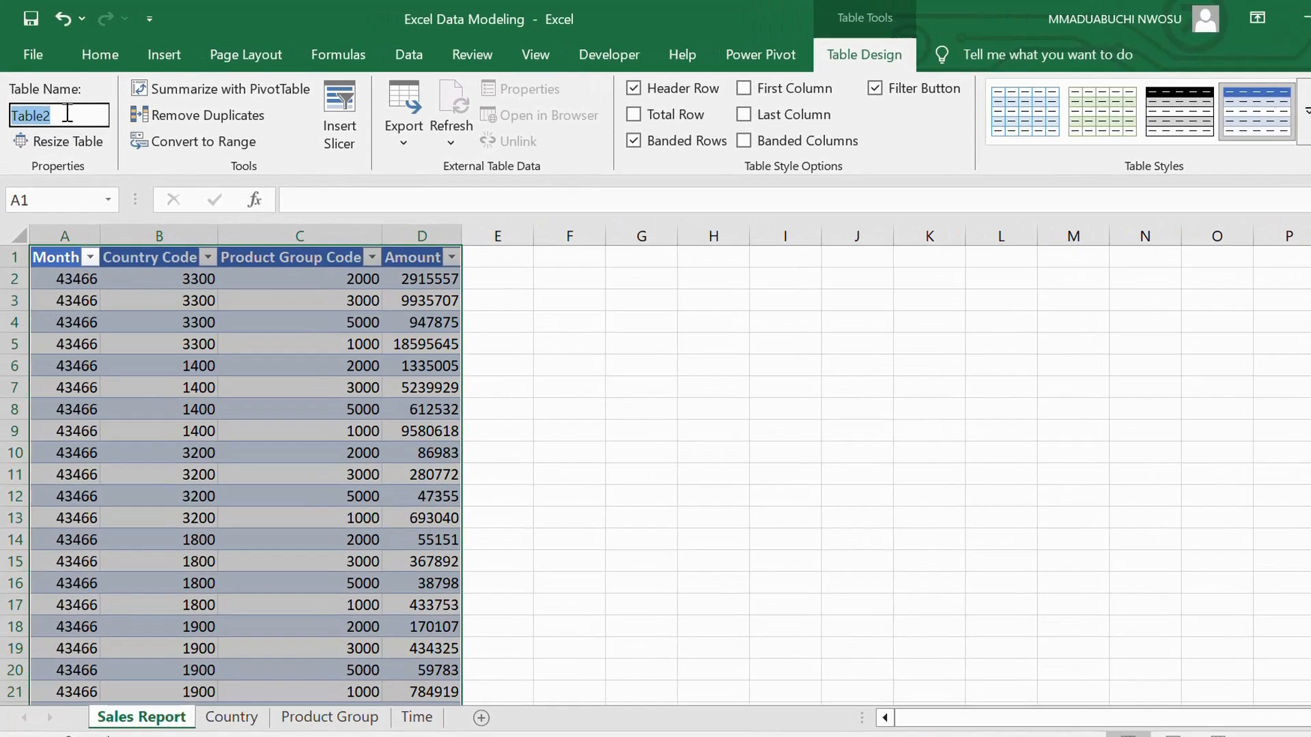
type("Sa")
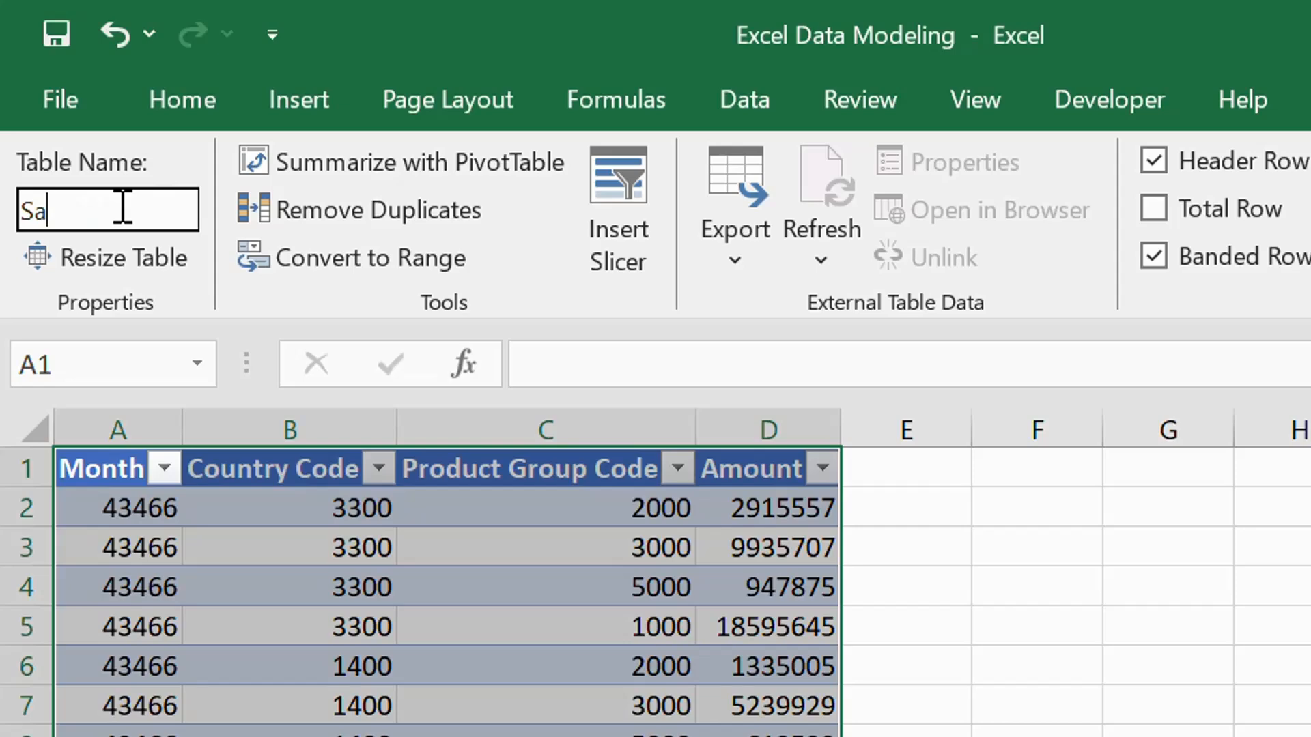
type("les_")
type("Report")
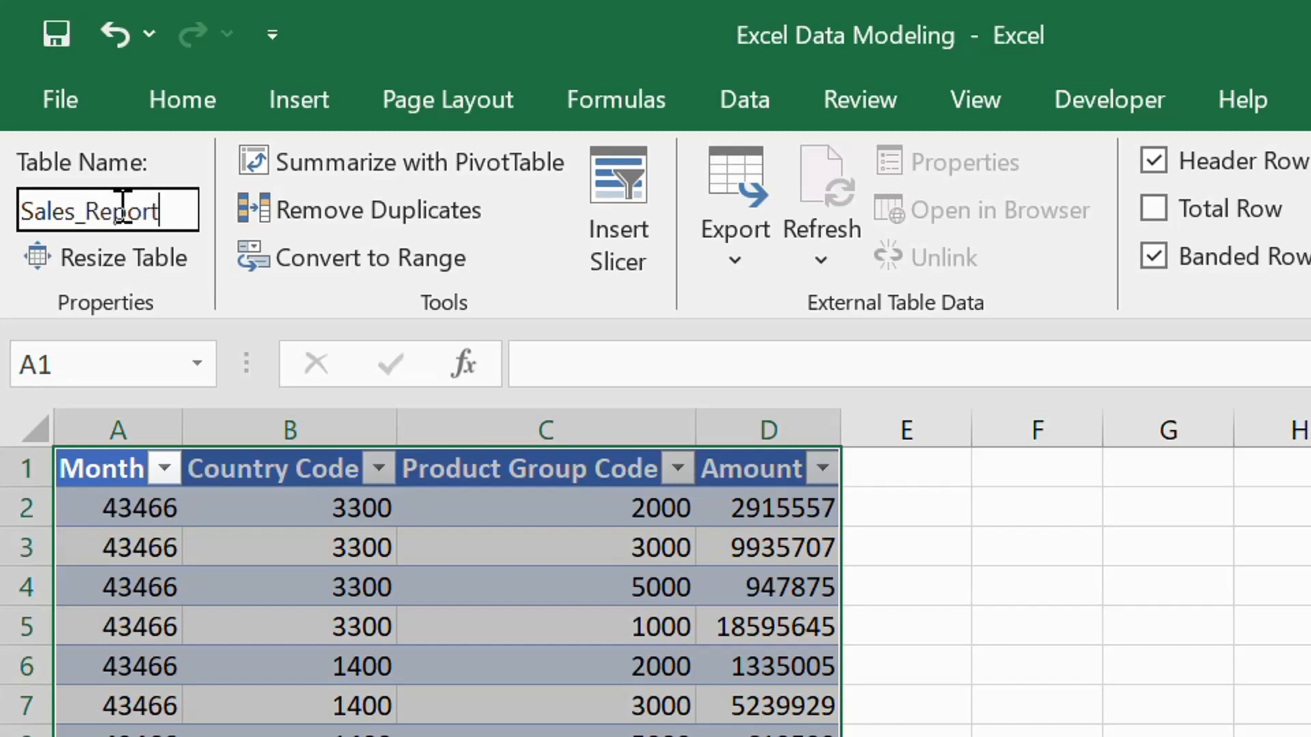
key("Return")
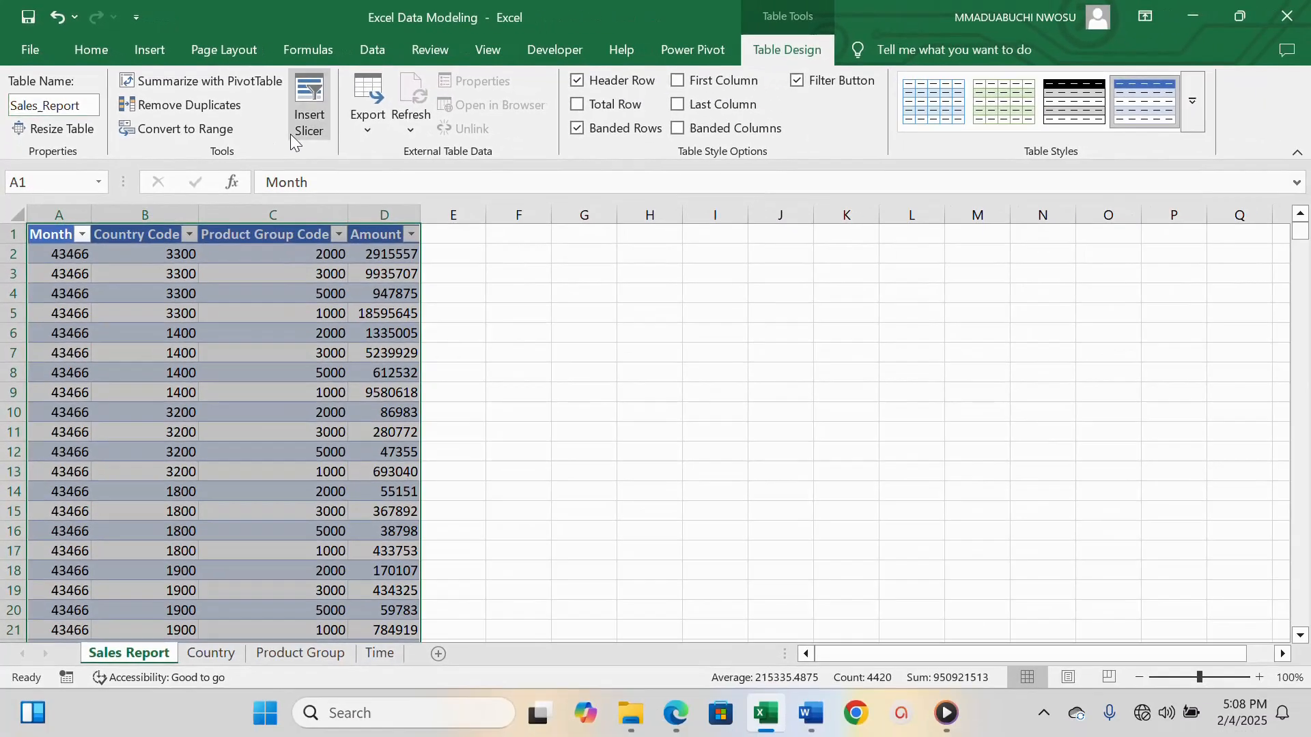
Convert the Country sheet's data range A1:B24 into a table with headers.
left_click(210, 655)
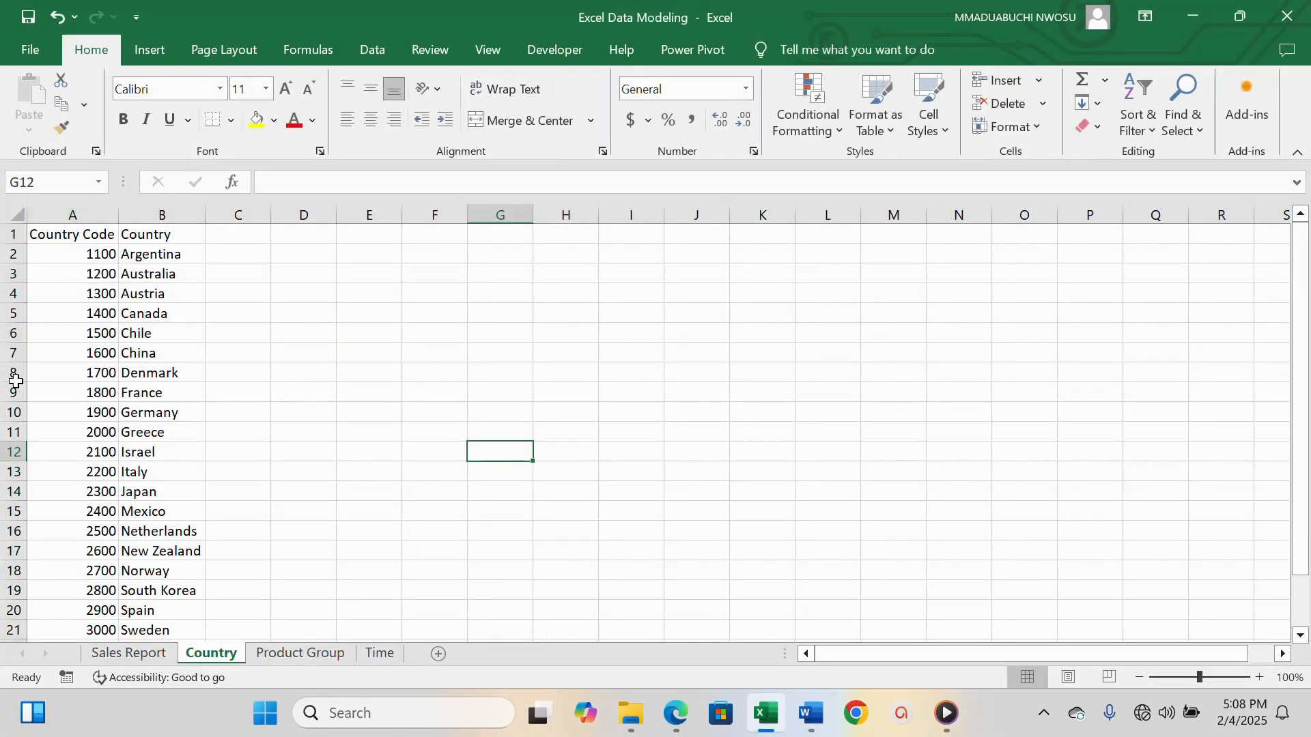
key("ctrl+Home")
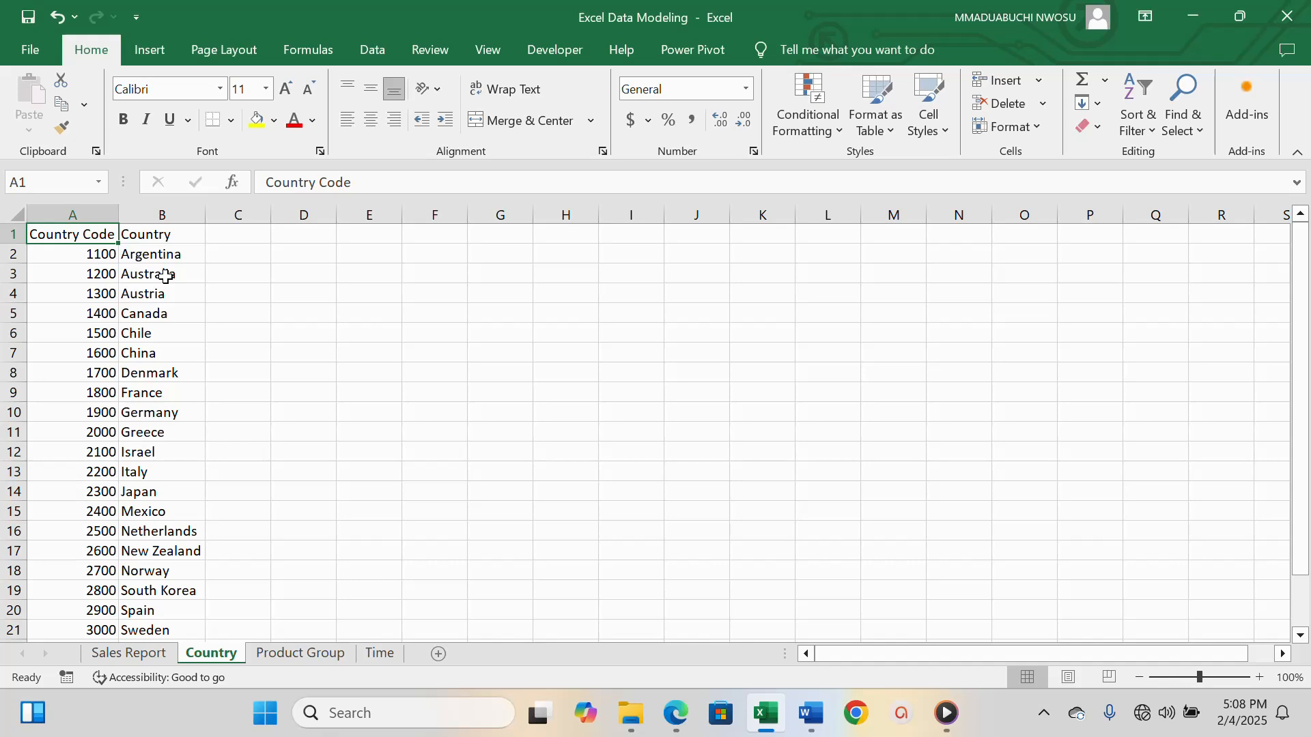
key("ctrl+shift+End")
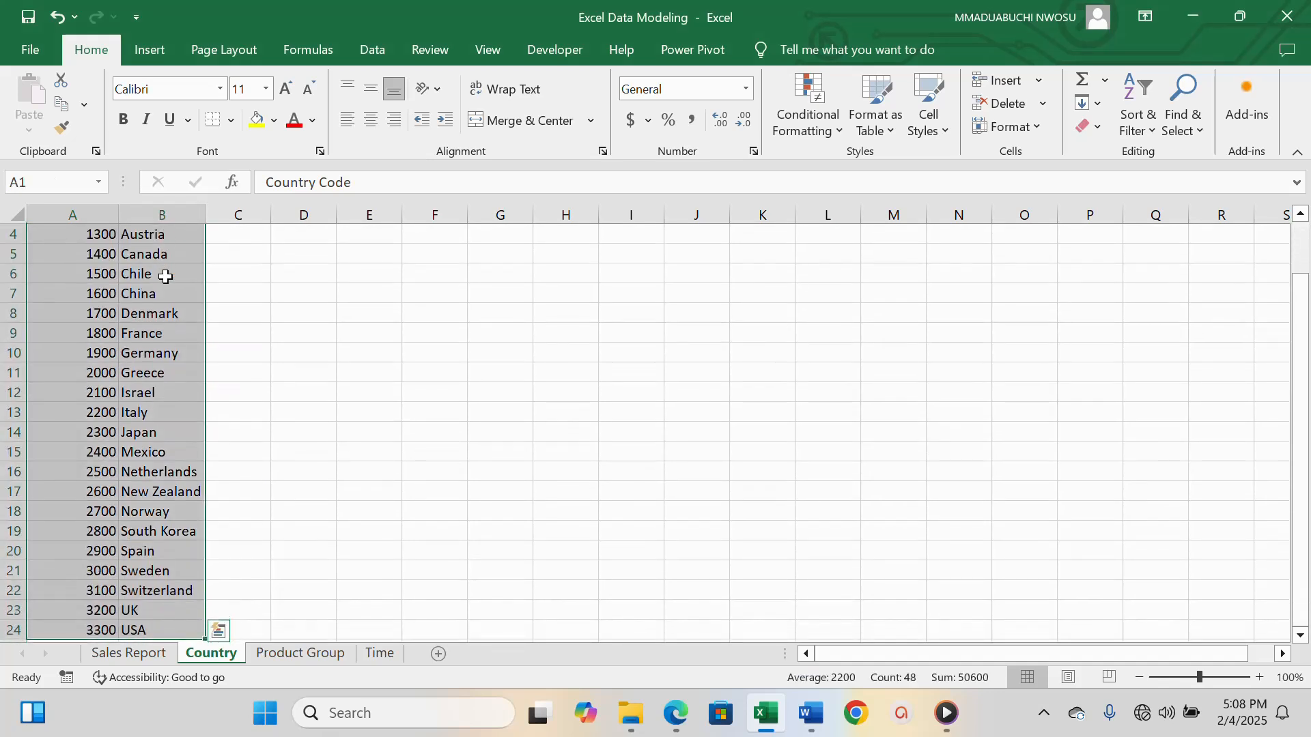
key("ctrl+t")
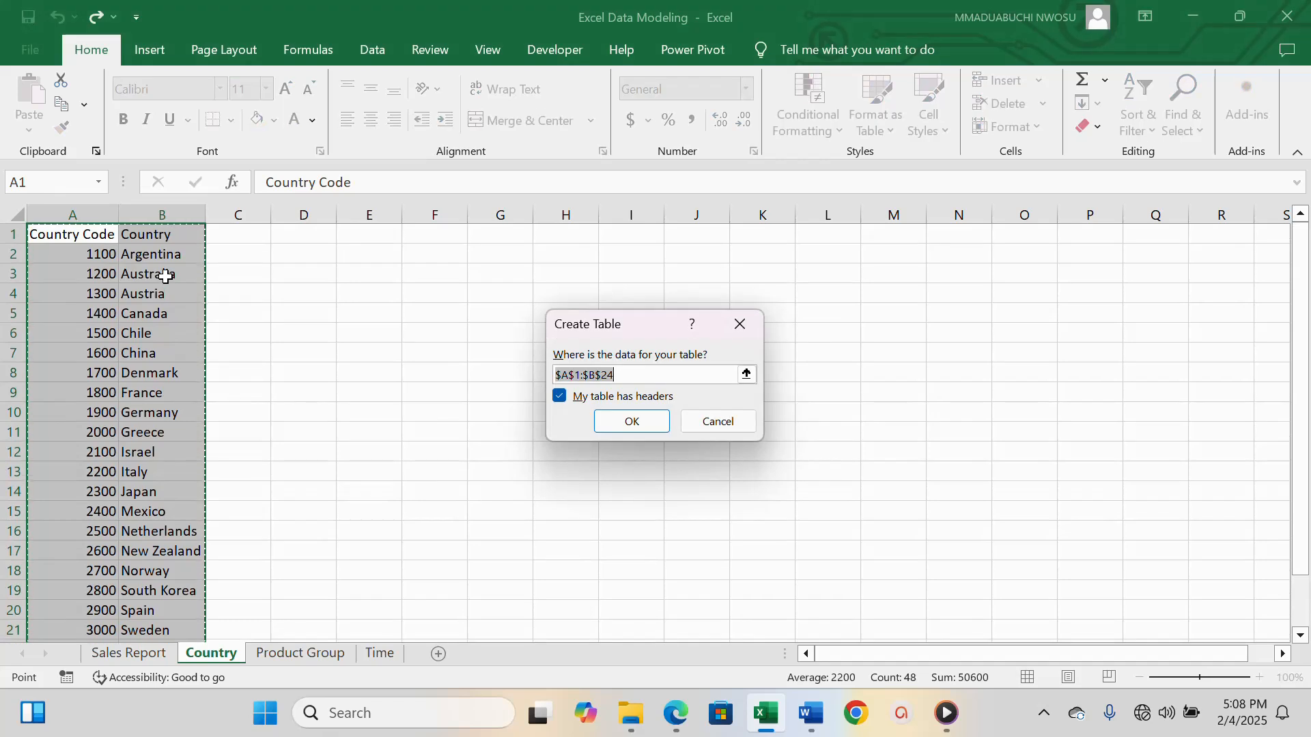
left_click(632, 421)
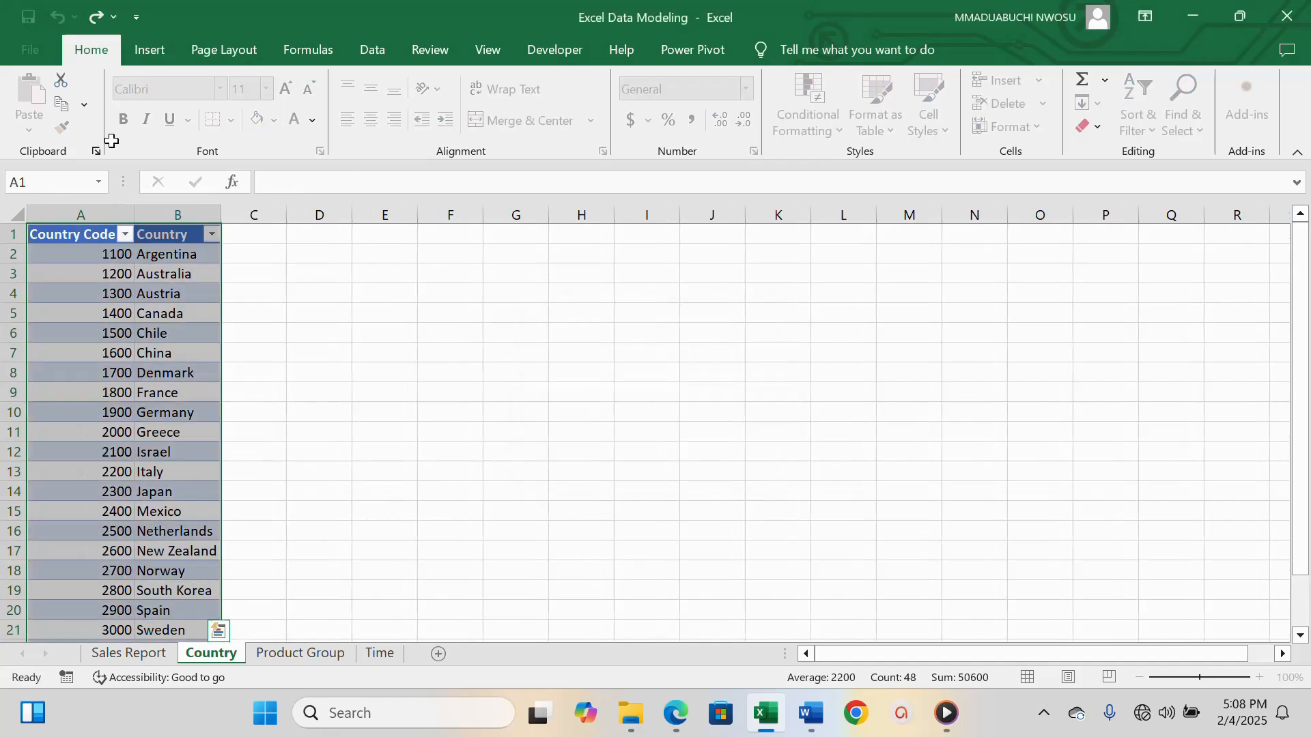
Rename the new table on the Country sheet as Country.
left_click(73, 106)
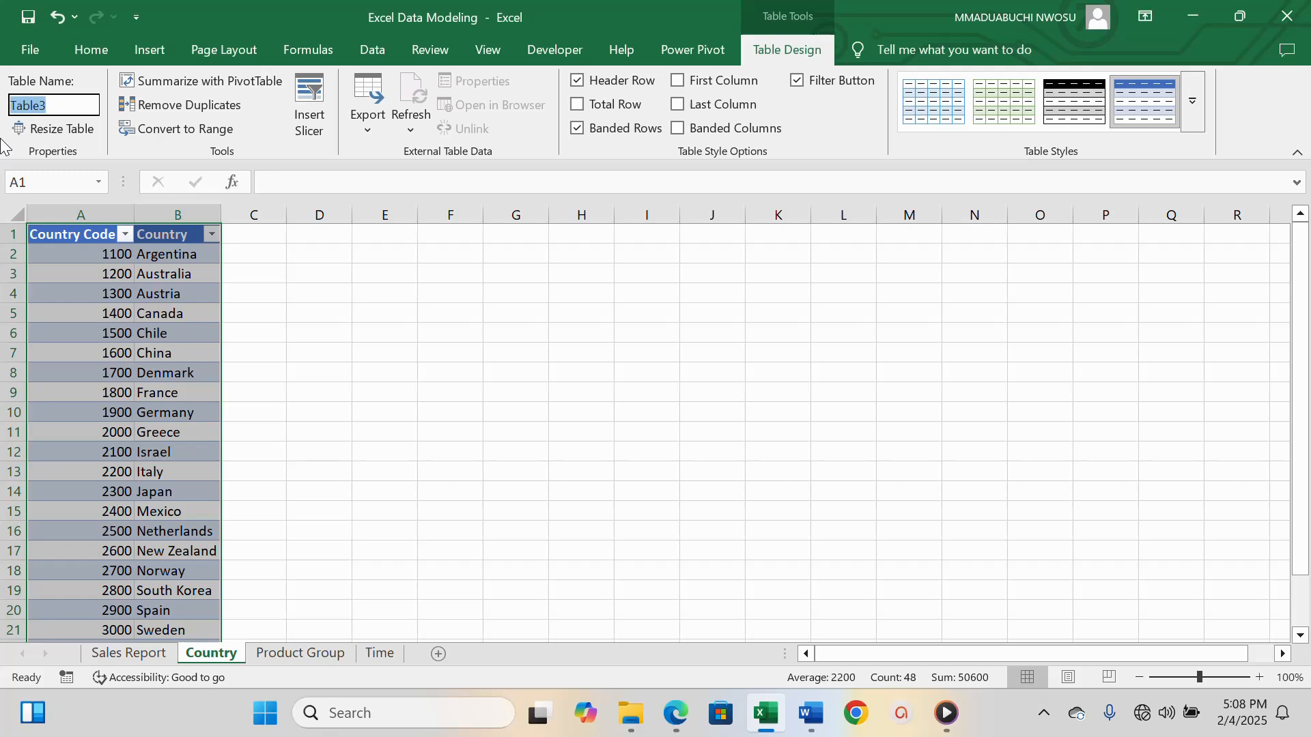
type("Country")
key("Return")
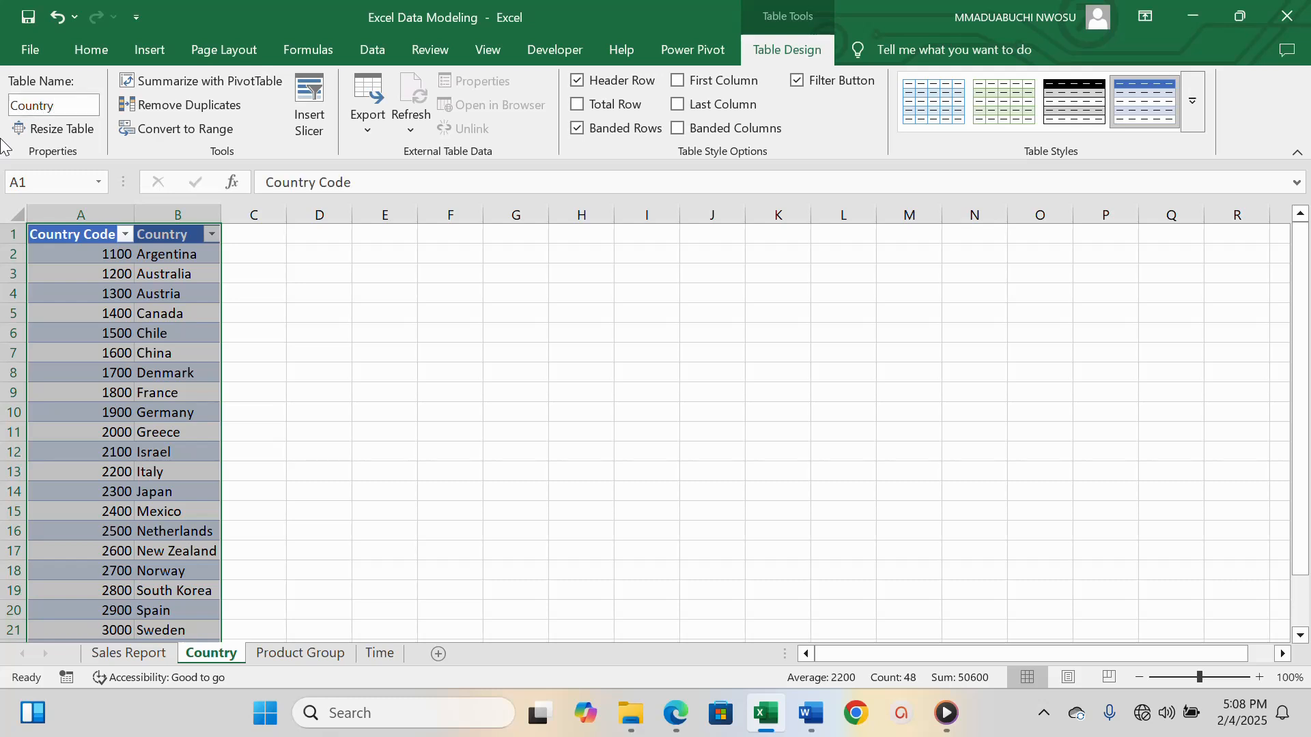
Check the existing Product Group table, and convert the Time sheet's month list A1:A13 into a table with headers.
left_click(303, 657)
left_click(251, 234)
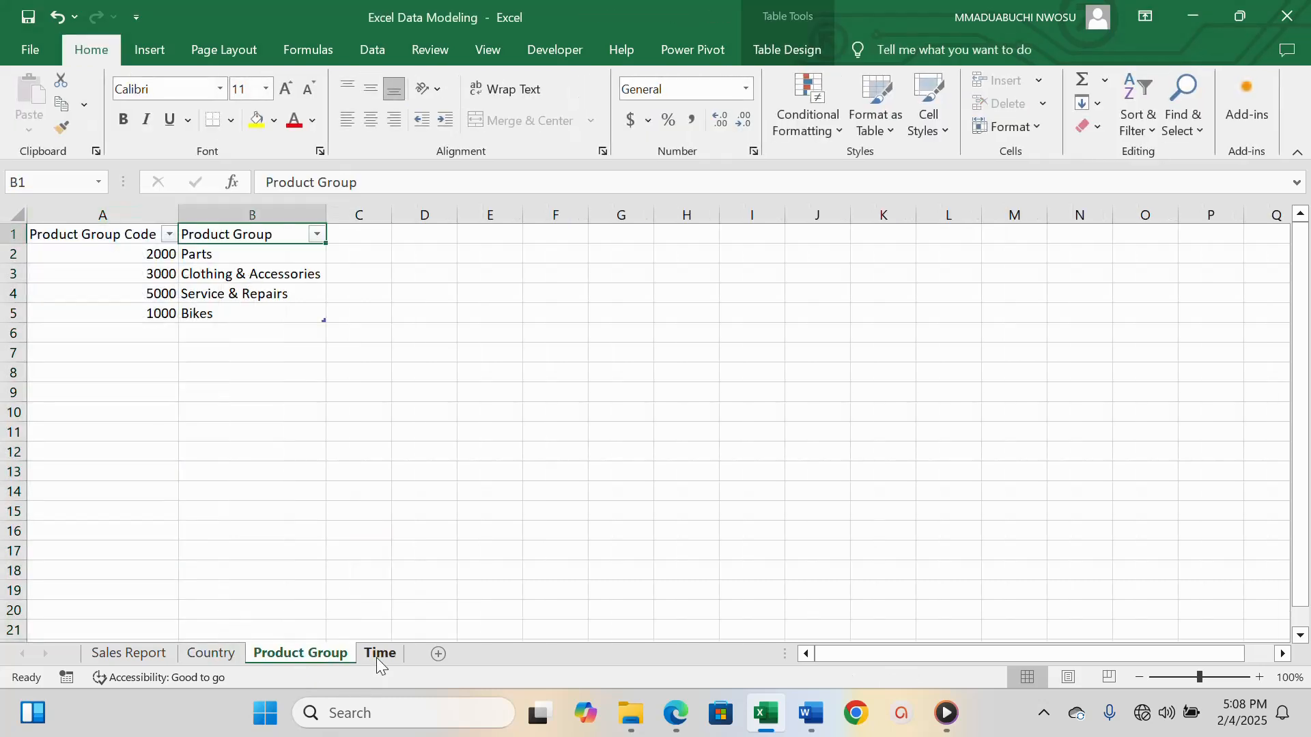
left_click(380, 654)
left_click(49, 234)
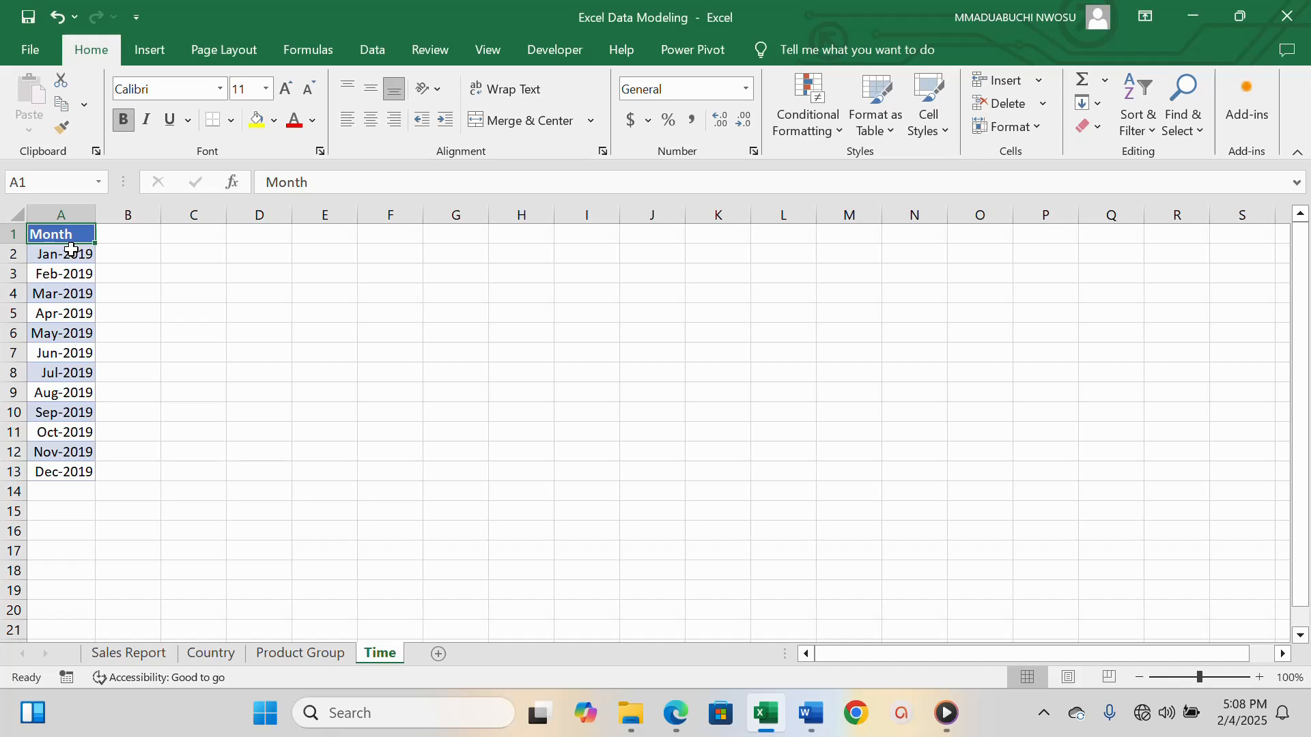
key("ctrl+shift+Down")
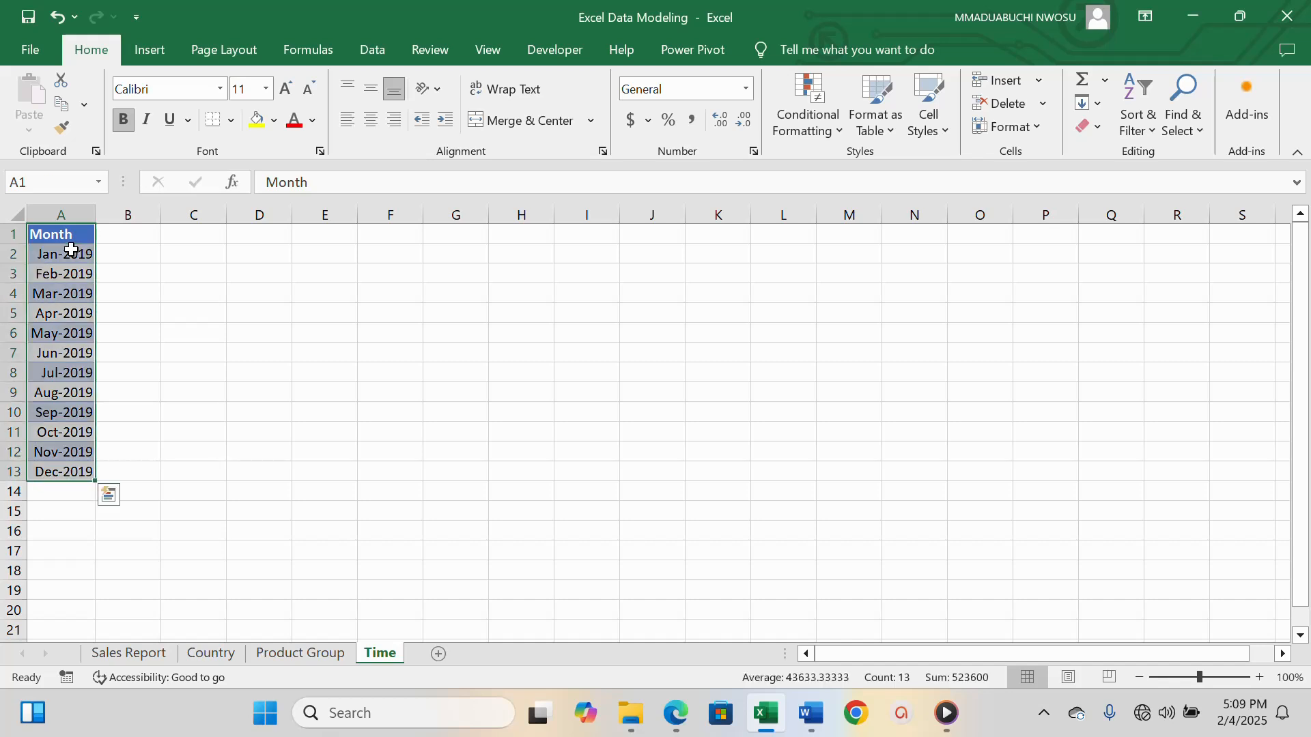
key("ctrl+t")
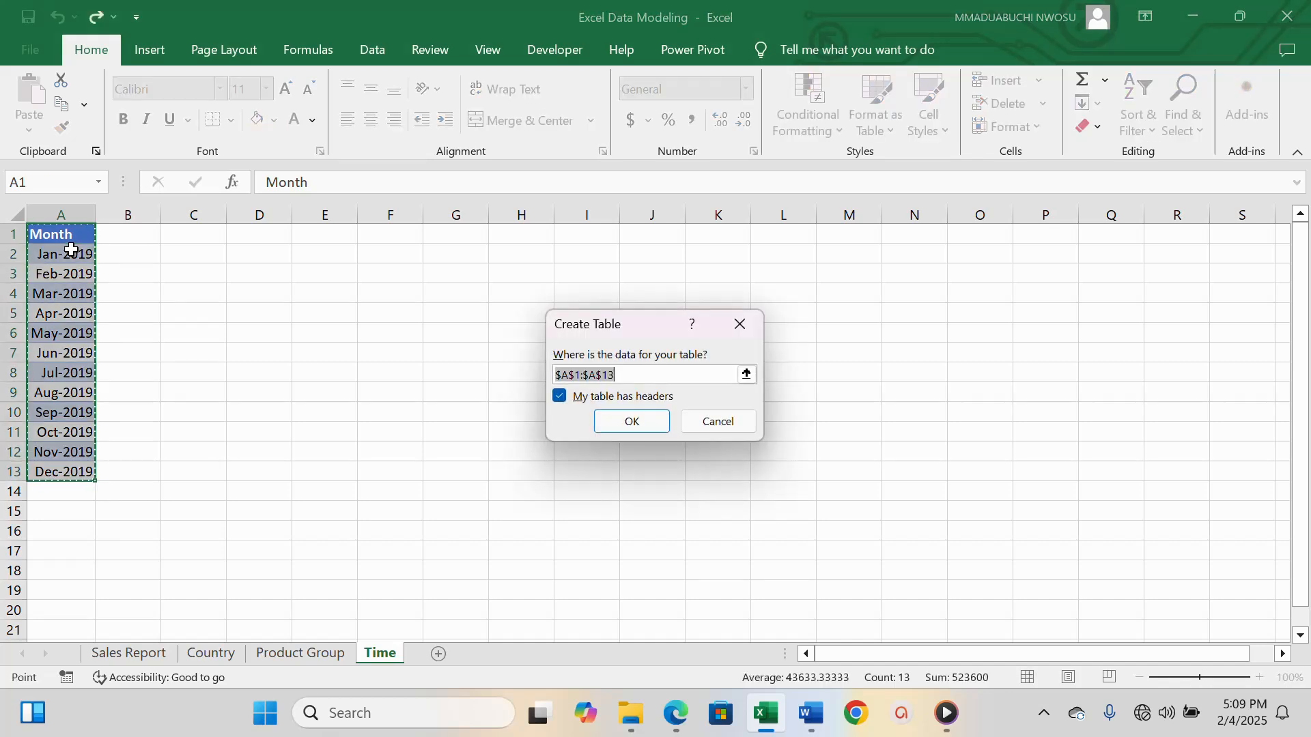
left_click(632, 421)
Rename the new table on the Time sheet as Time.
left_click(16, 108)
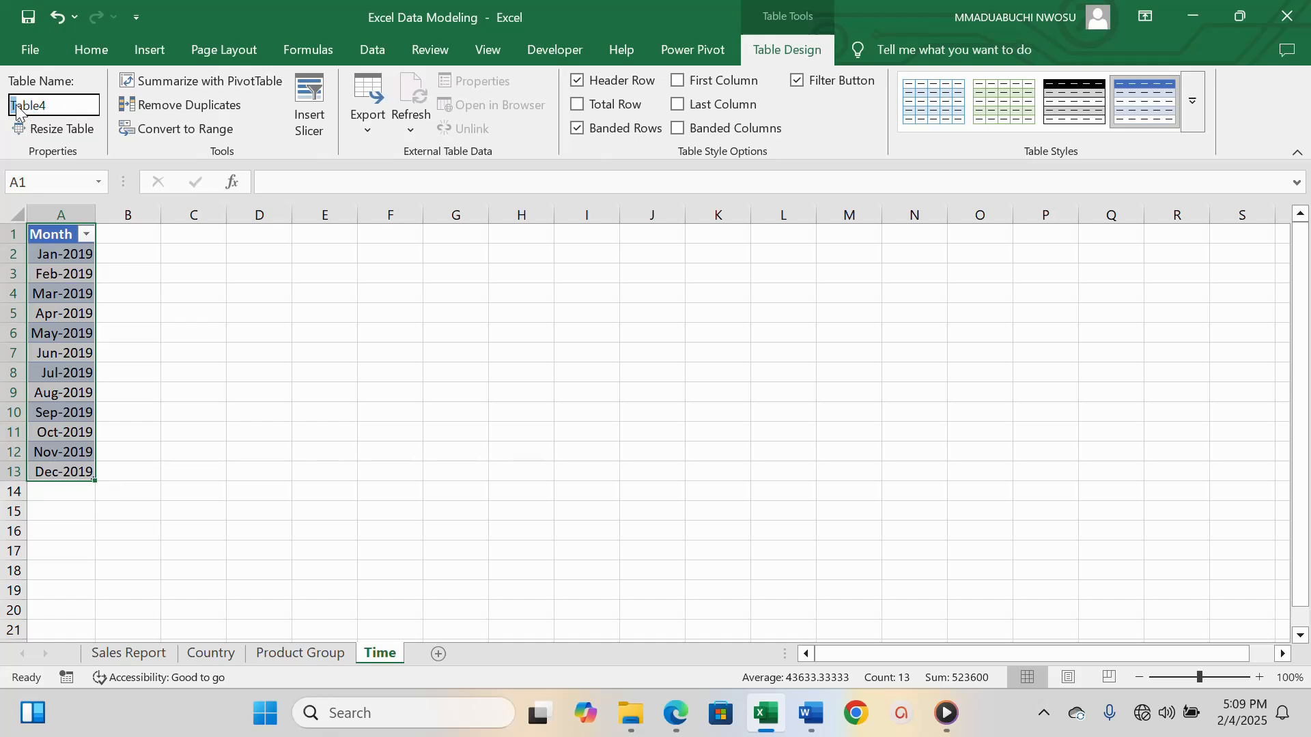
double_click(48, 107)
type("Time")
key("Return")
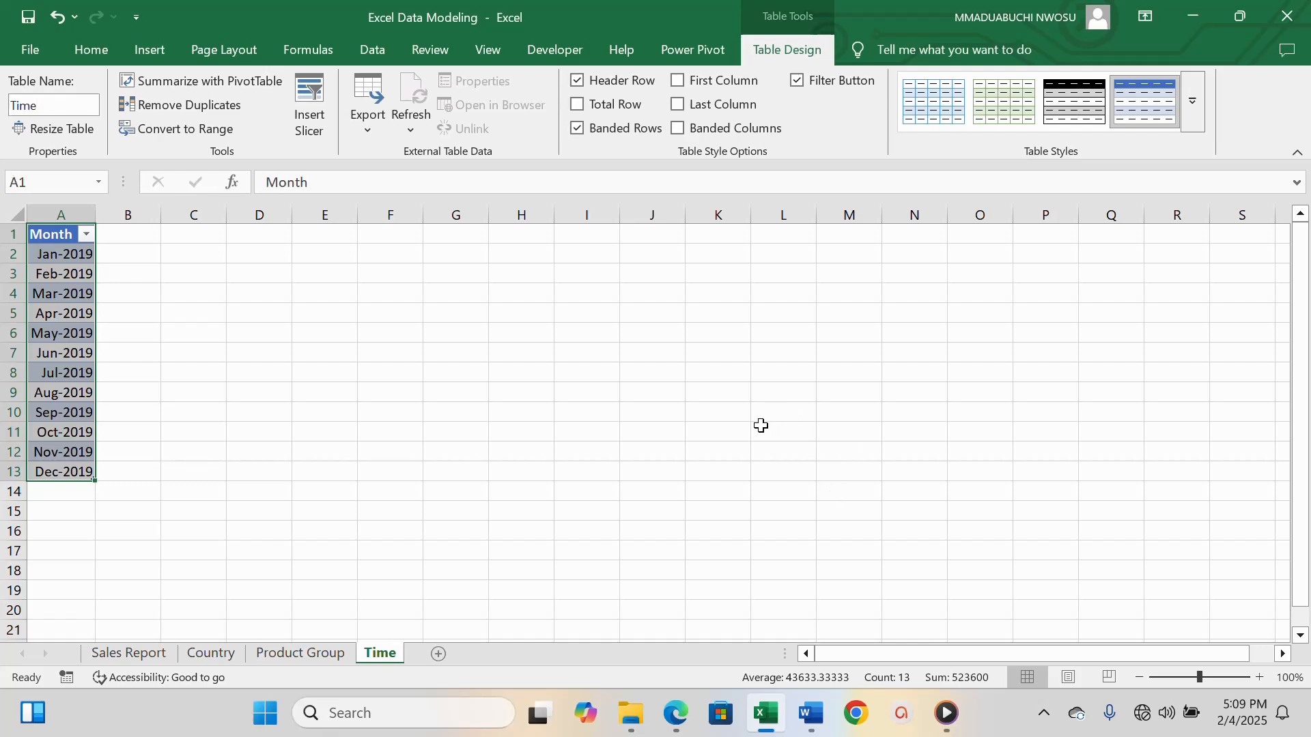
Review the tables on the Sales Report, Country, Product Group and Time sheets.
left_click(129, 653)
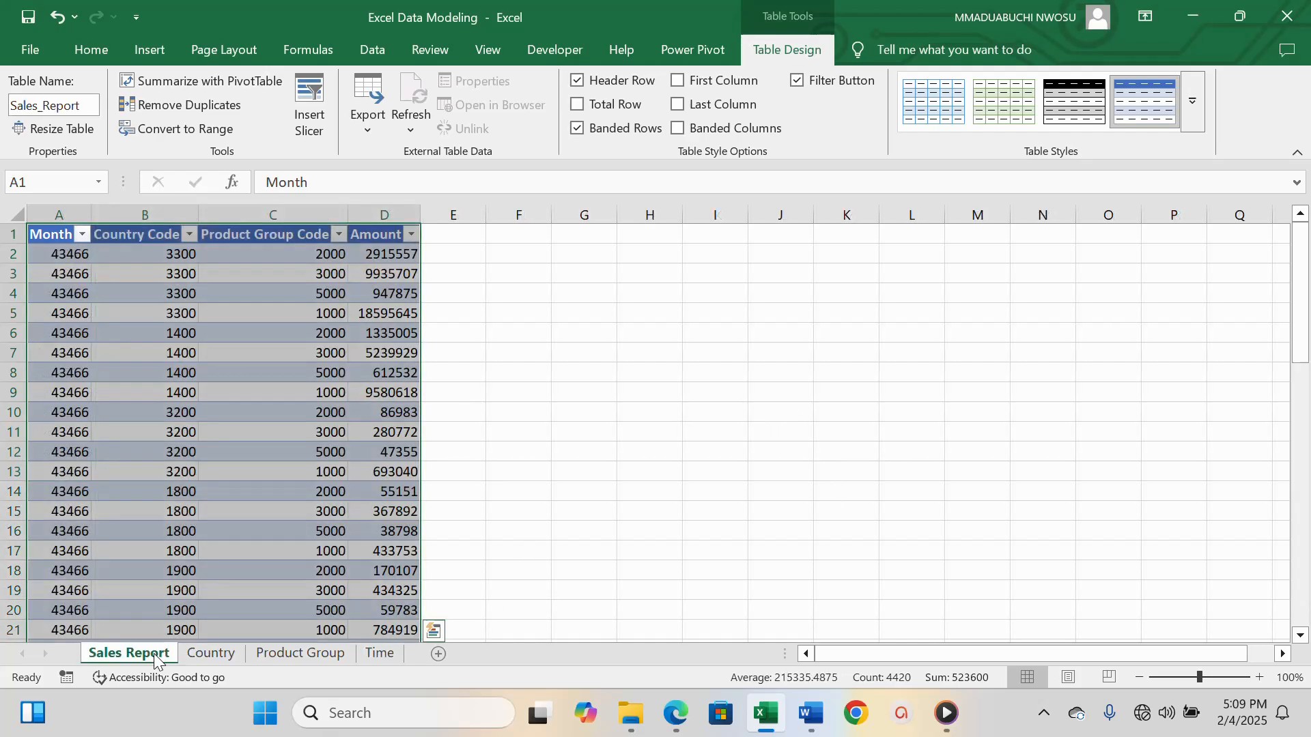
left_click(591, 354)
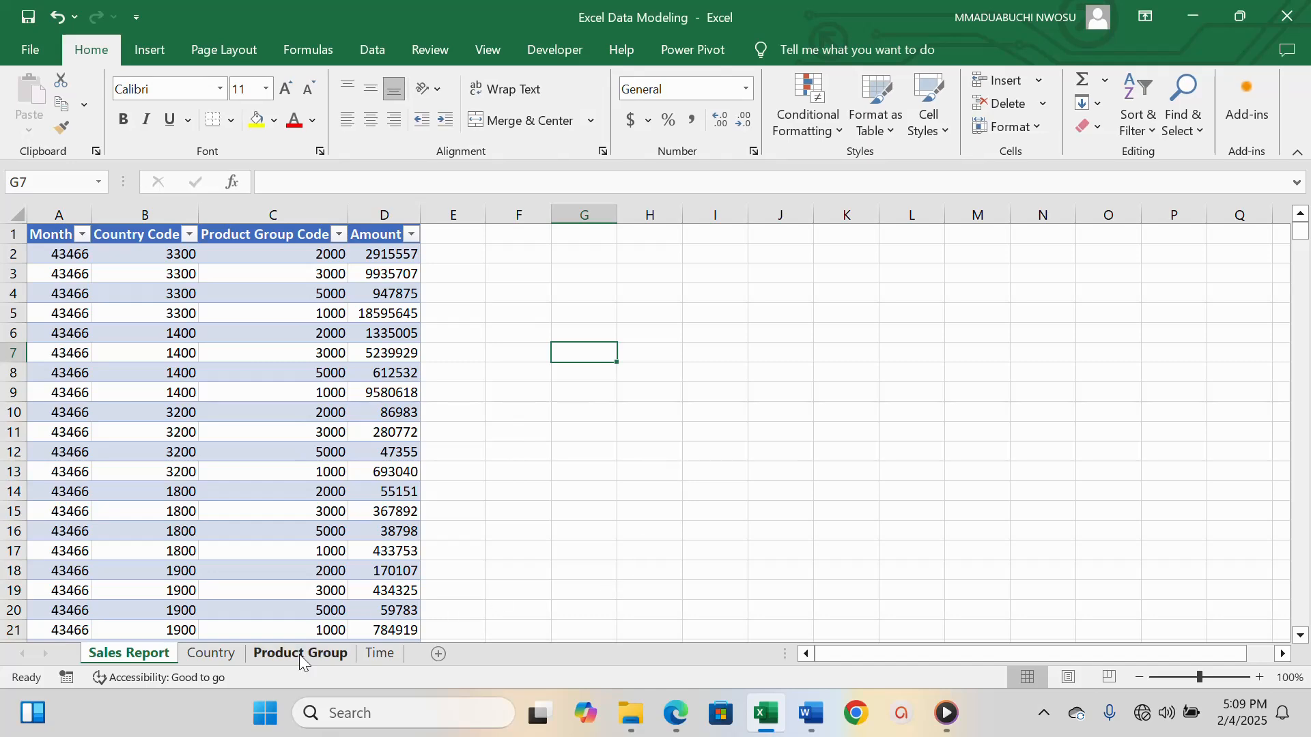
left_click(210, 653)
left_click(323, 428)
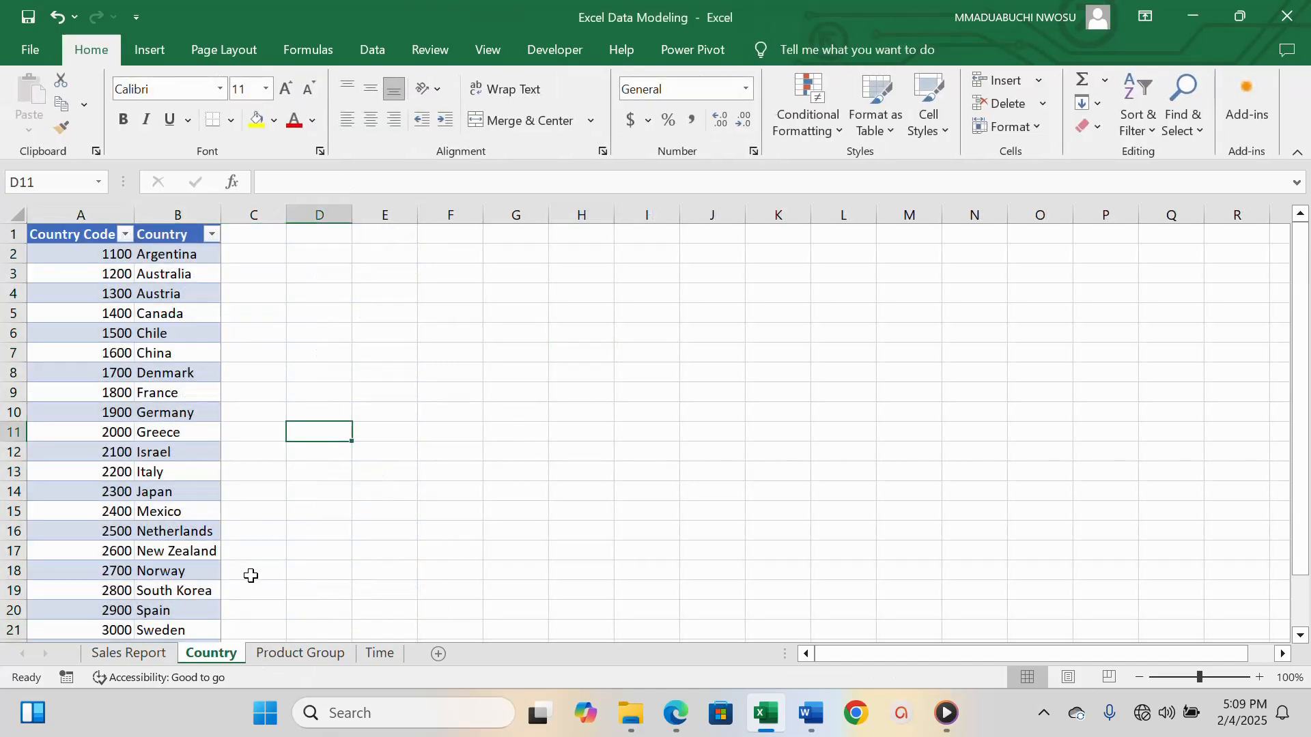
left_click(300, 653)
left_click(379, 653)
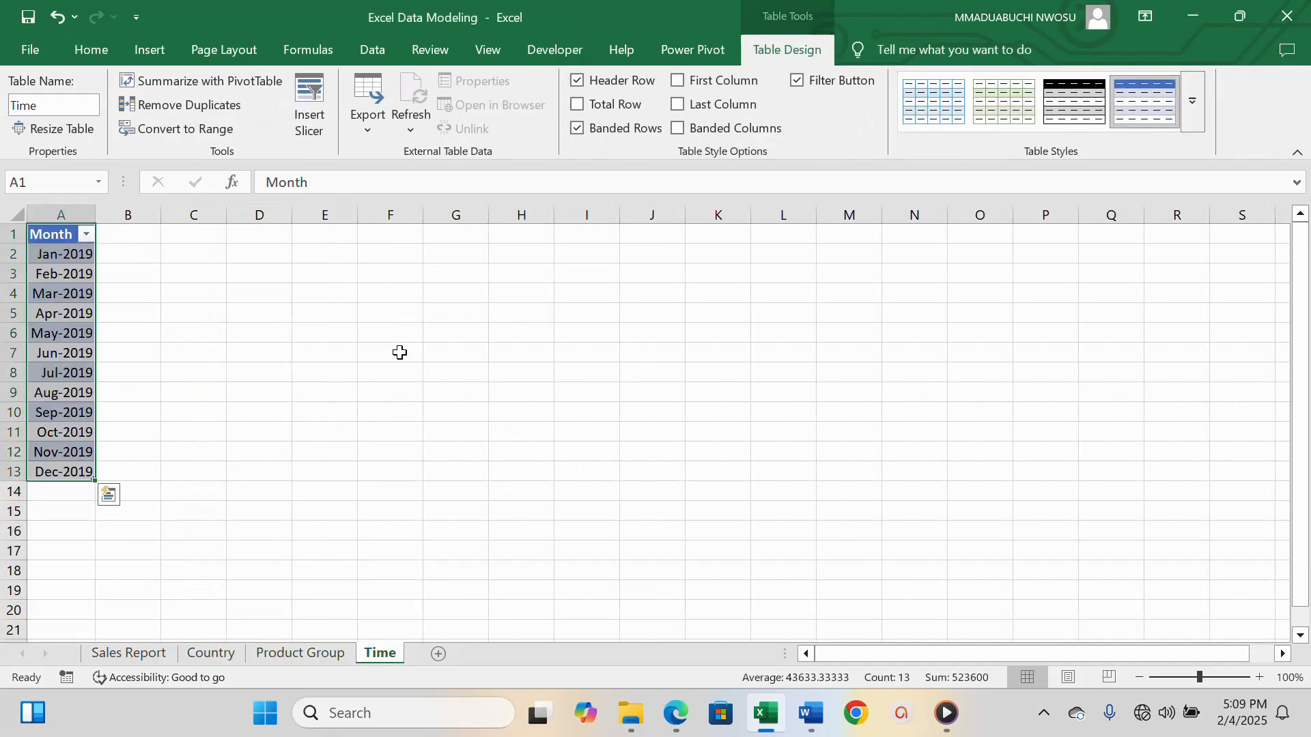
Return to the Sales Report sheet and open the COM Add-ins list through the Excel options.
left_click(126, 644)
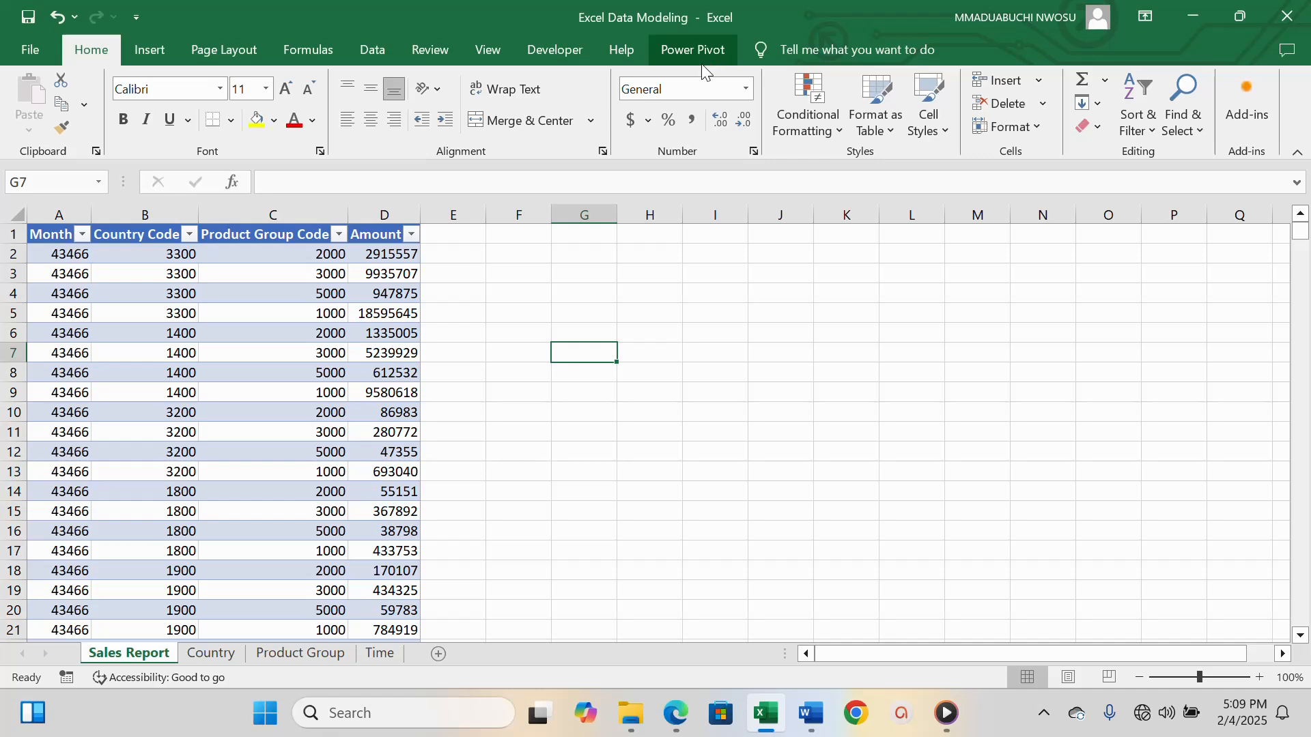
left_click(32, 42)
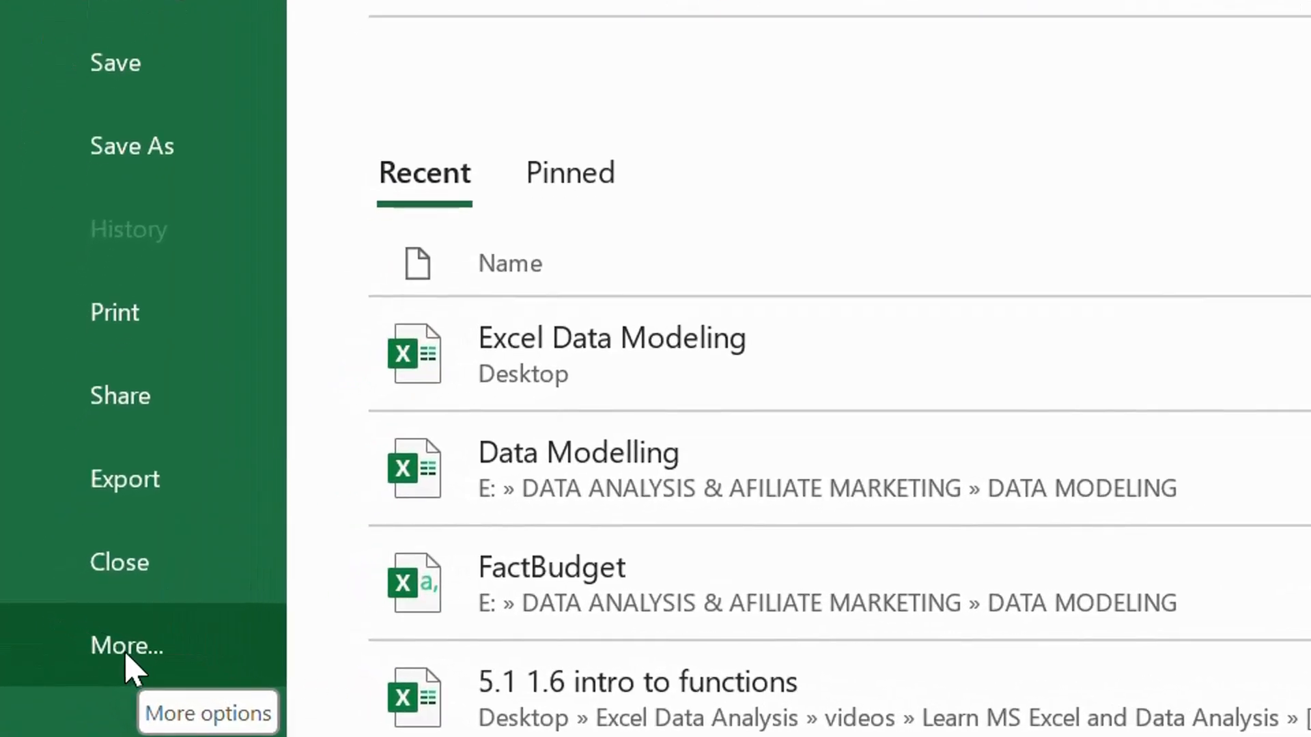
left_click(130, 647)
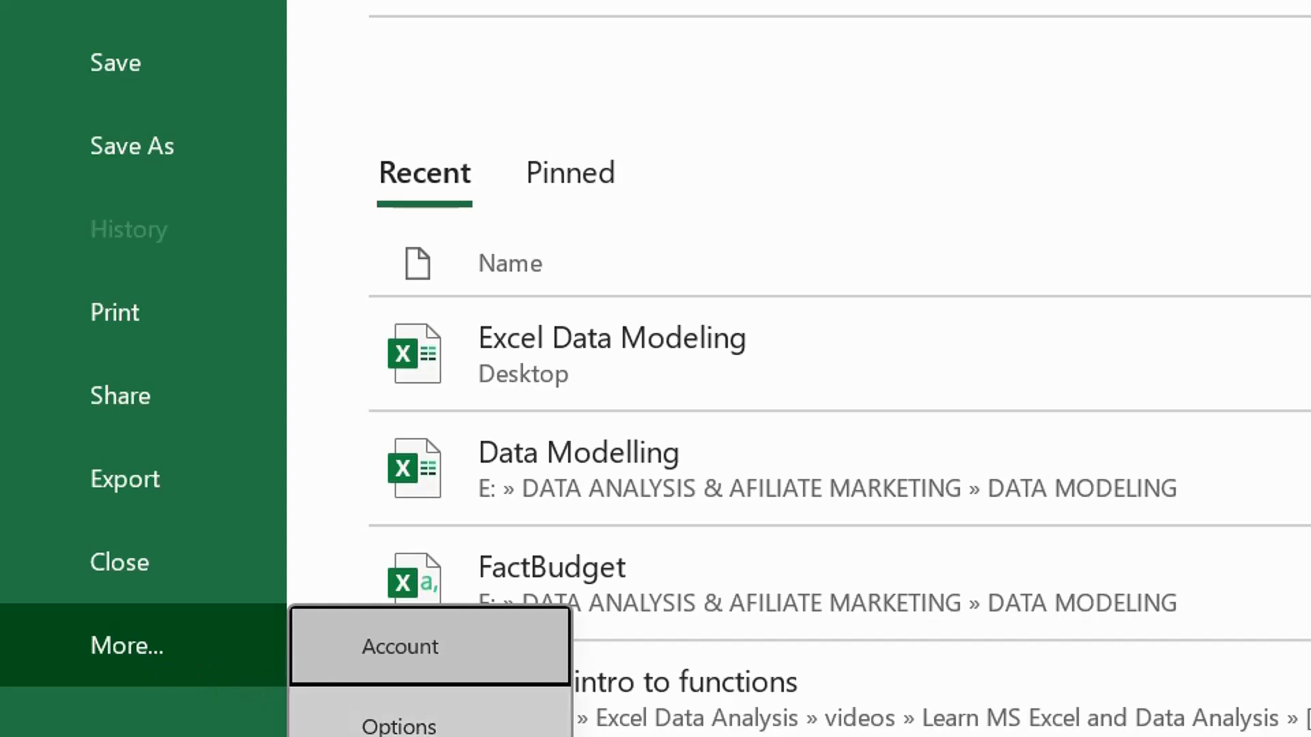
scroll(408, 730, "down", 4)
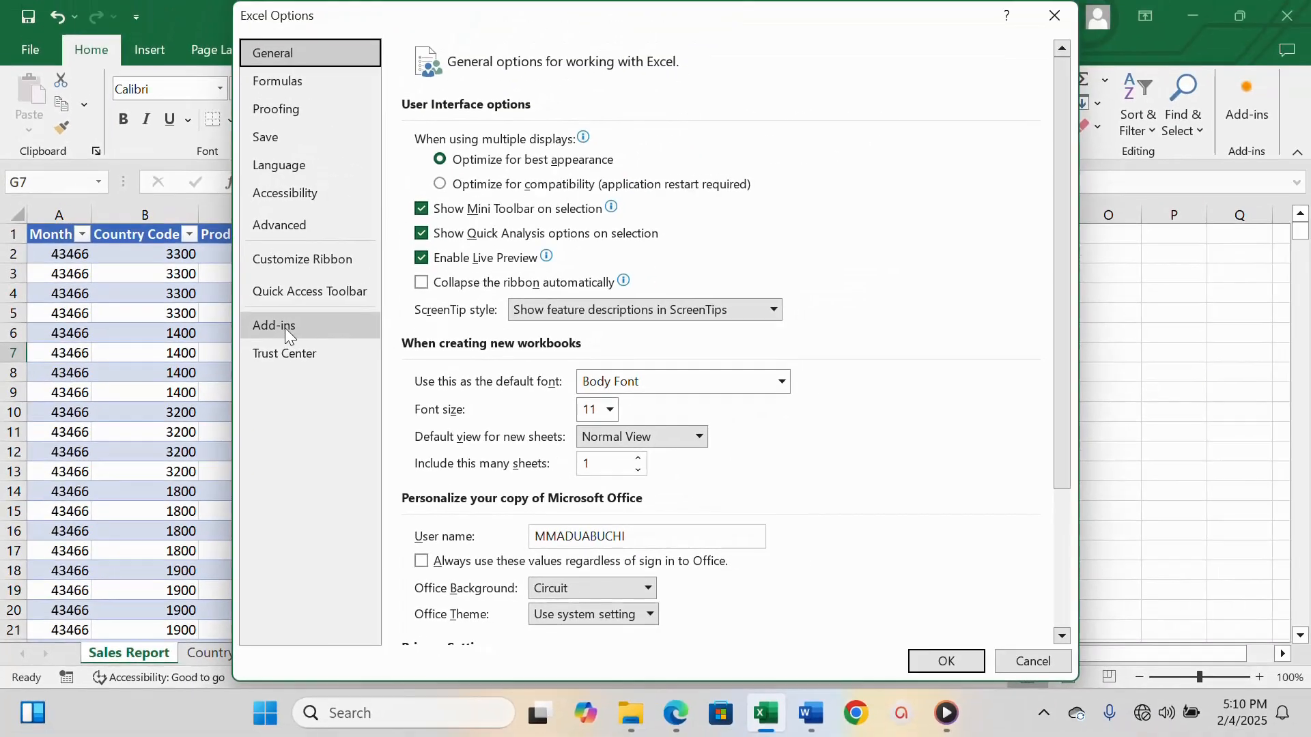
left_click(350, 329)
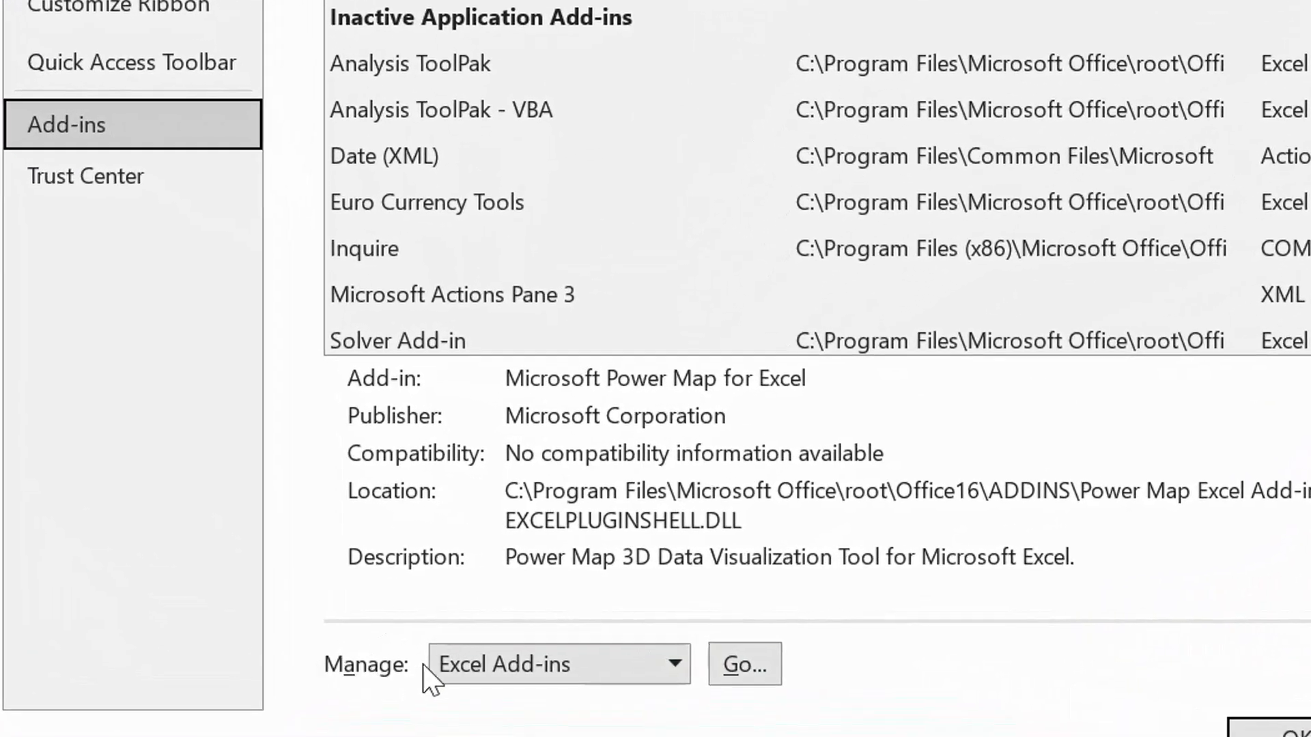
left_click(672, 666)
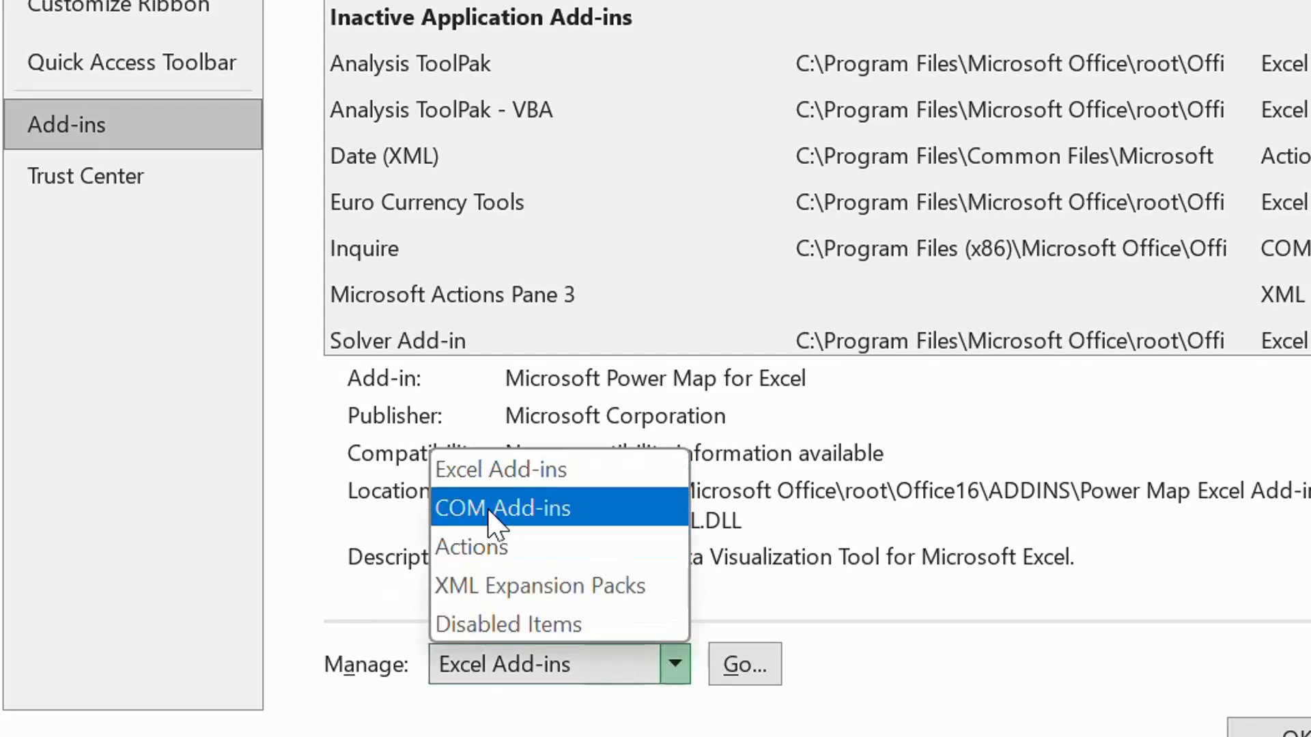
left_click(510, 514)
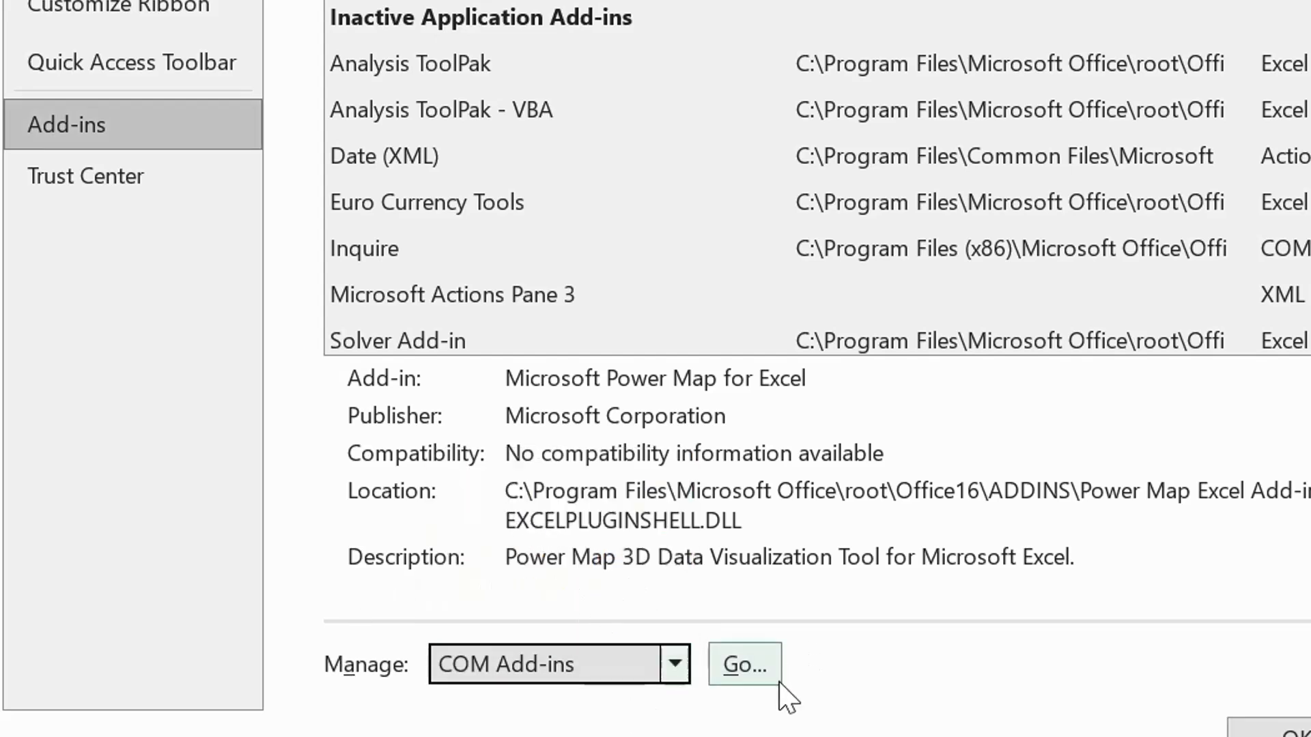
left_click(747, 686)
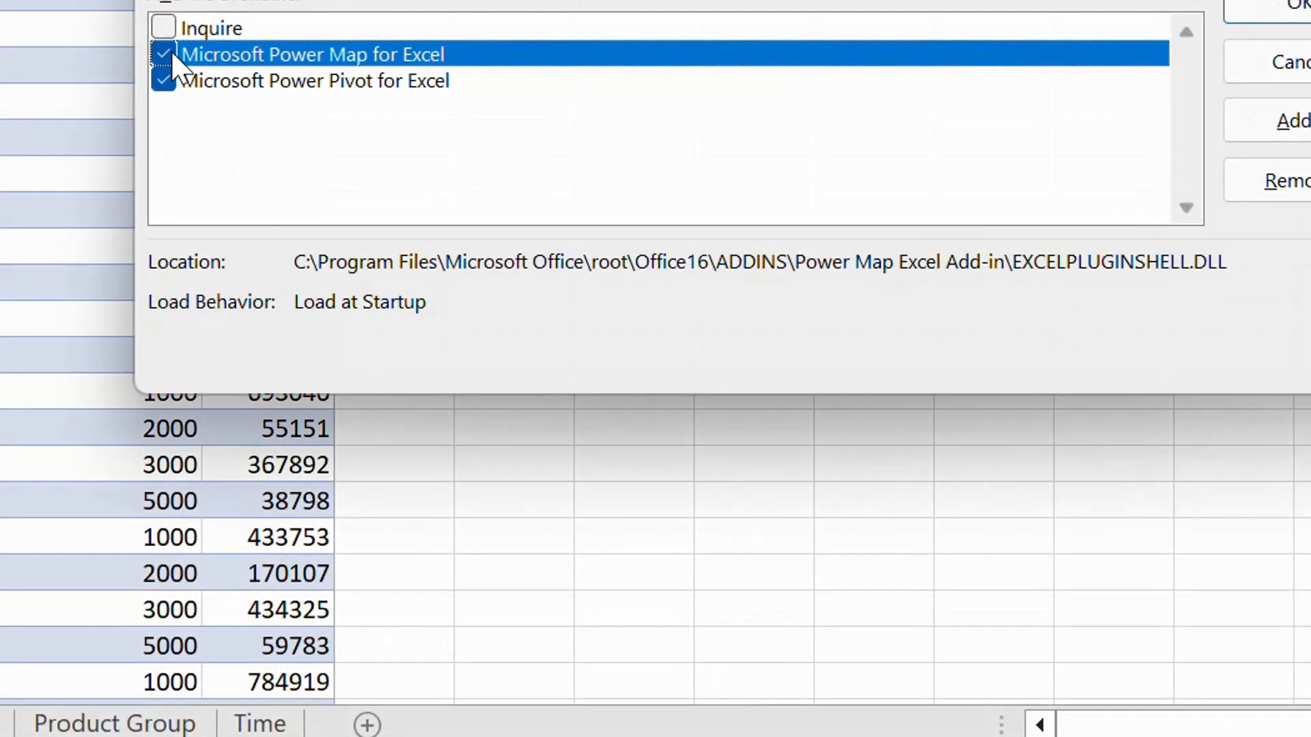
Leave Inquire disabled and confirm the COM add-ins with Microsoft Power Map and Microsoft Power Pivot for Excel enabled.
left_click(163, 28)
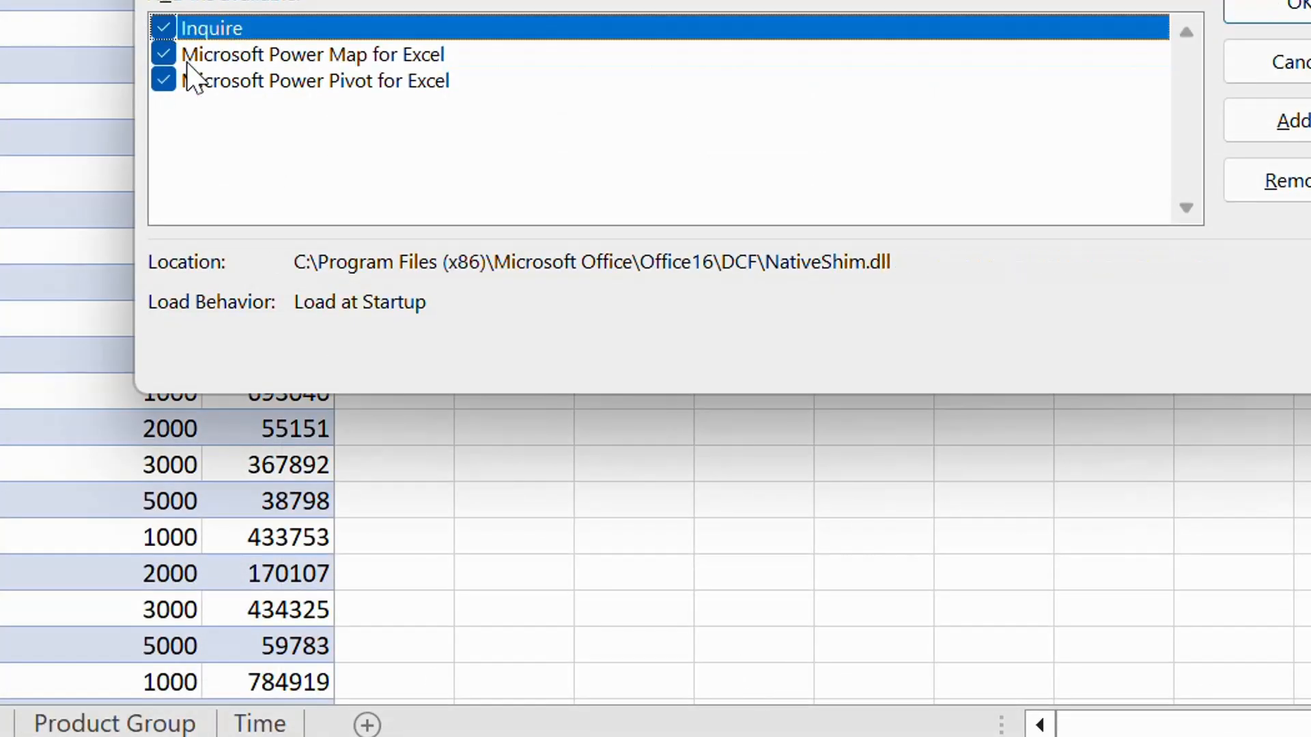
left_click(163, 28)
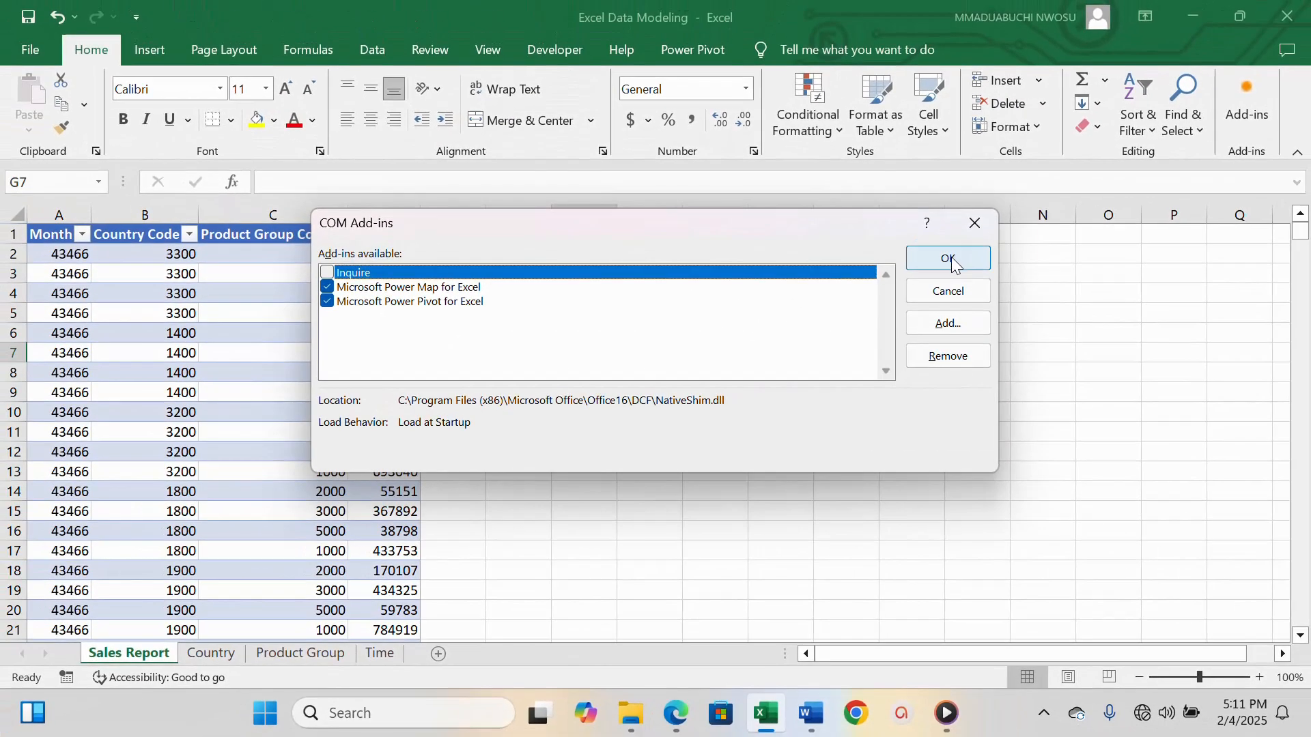
left_click(953, 259)
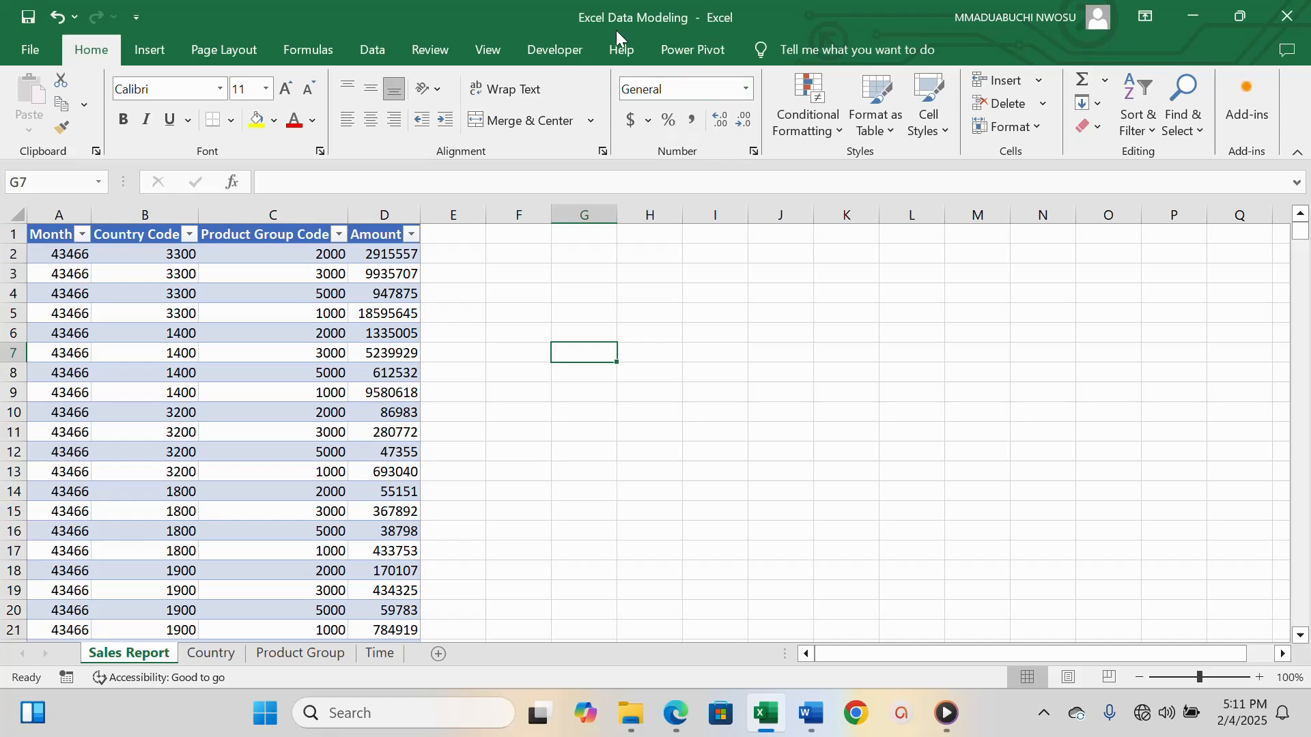
Add the Sales Report table to the Power Pivot data model and return to the workbook.
left_click(47, 242)
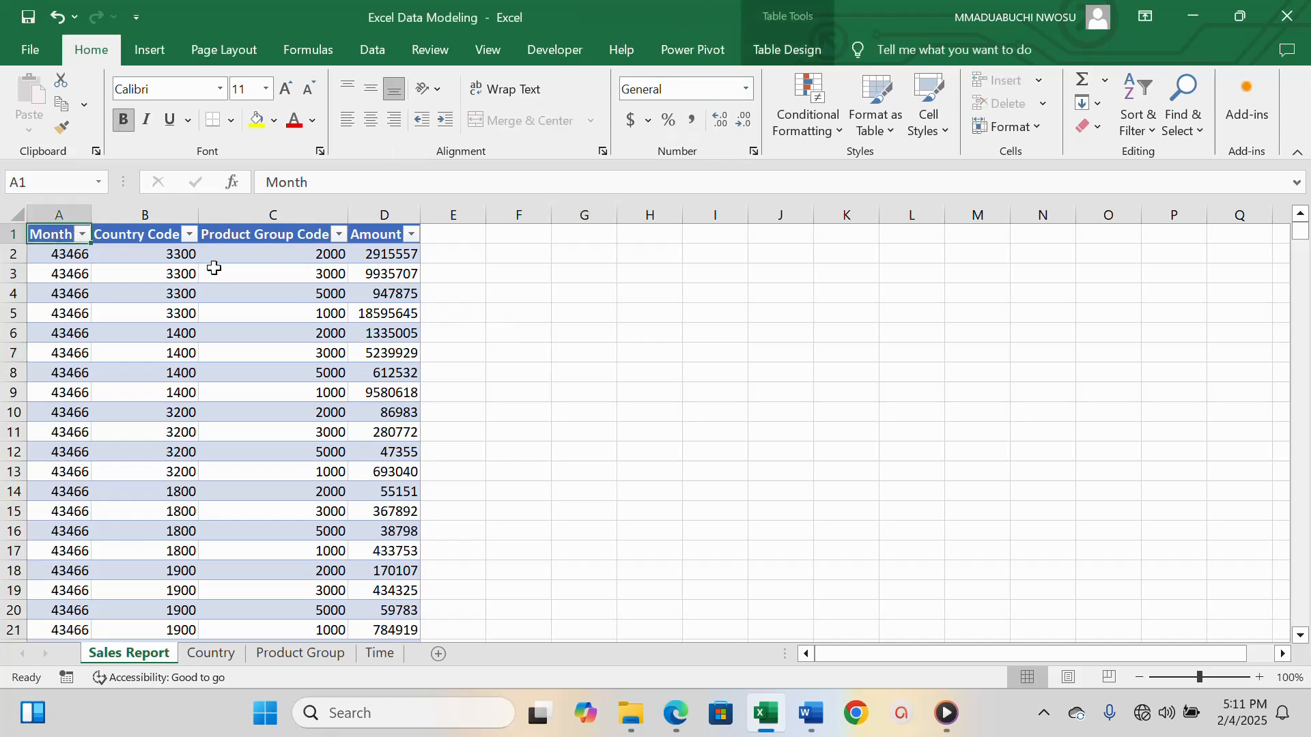
left_click(127, 286)
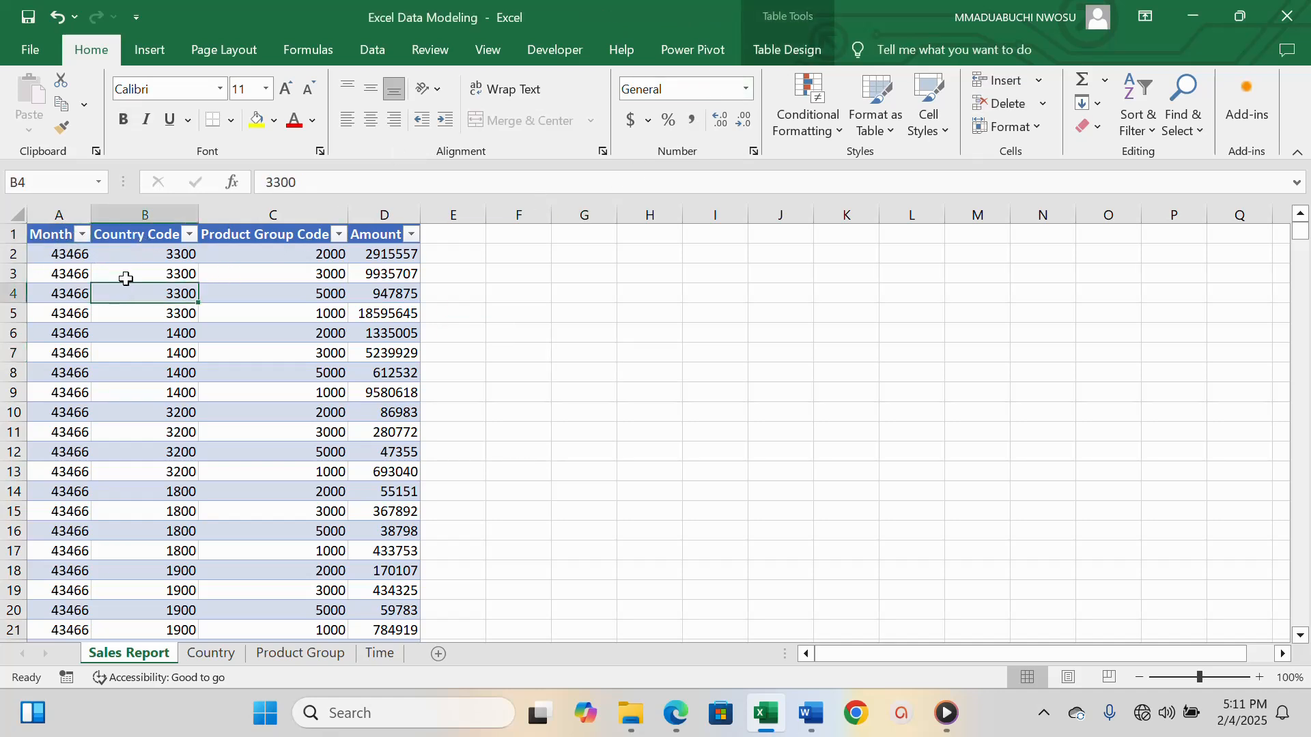
left_click(685, 51)
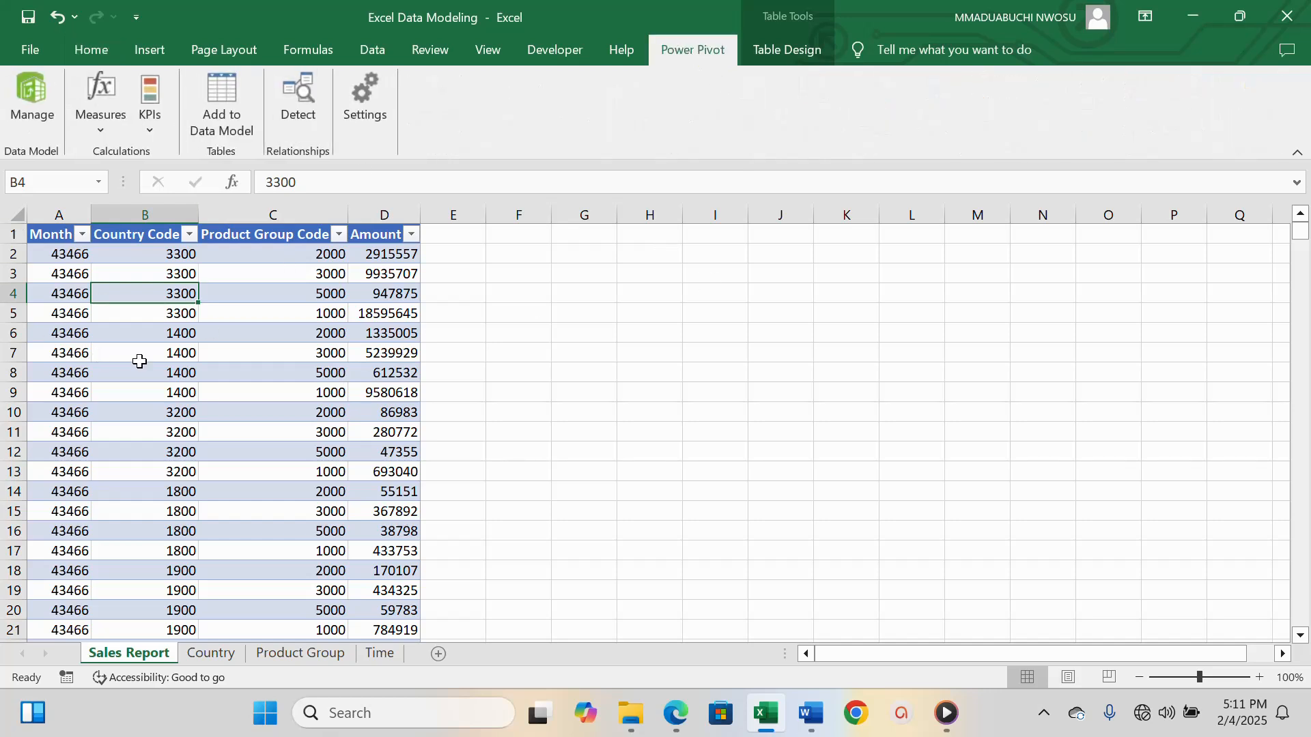
left_click(67, 239)
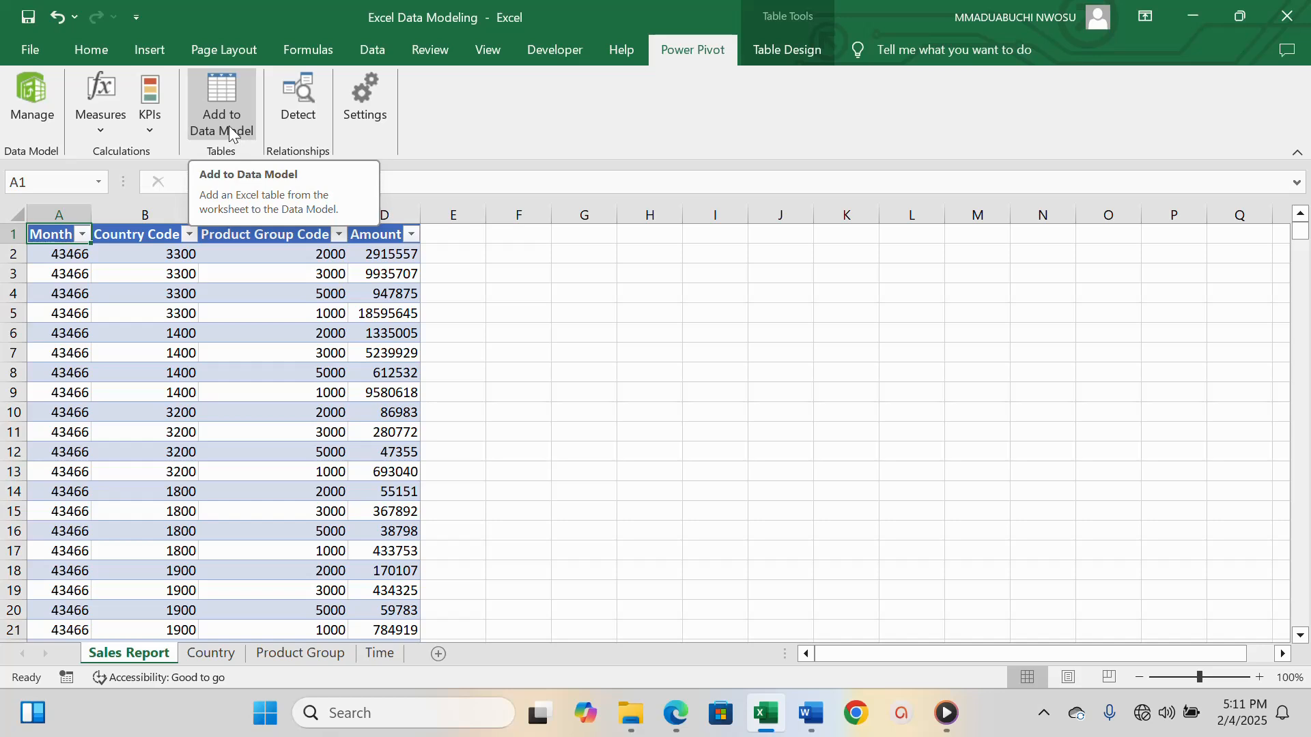
left_click(225, 95)
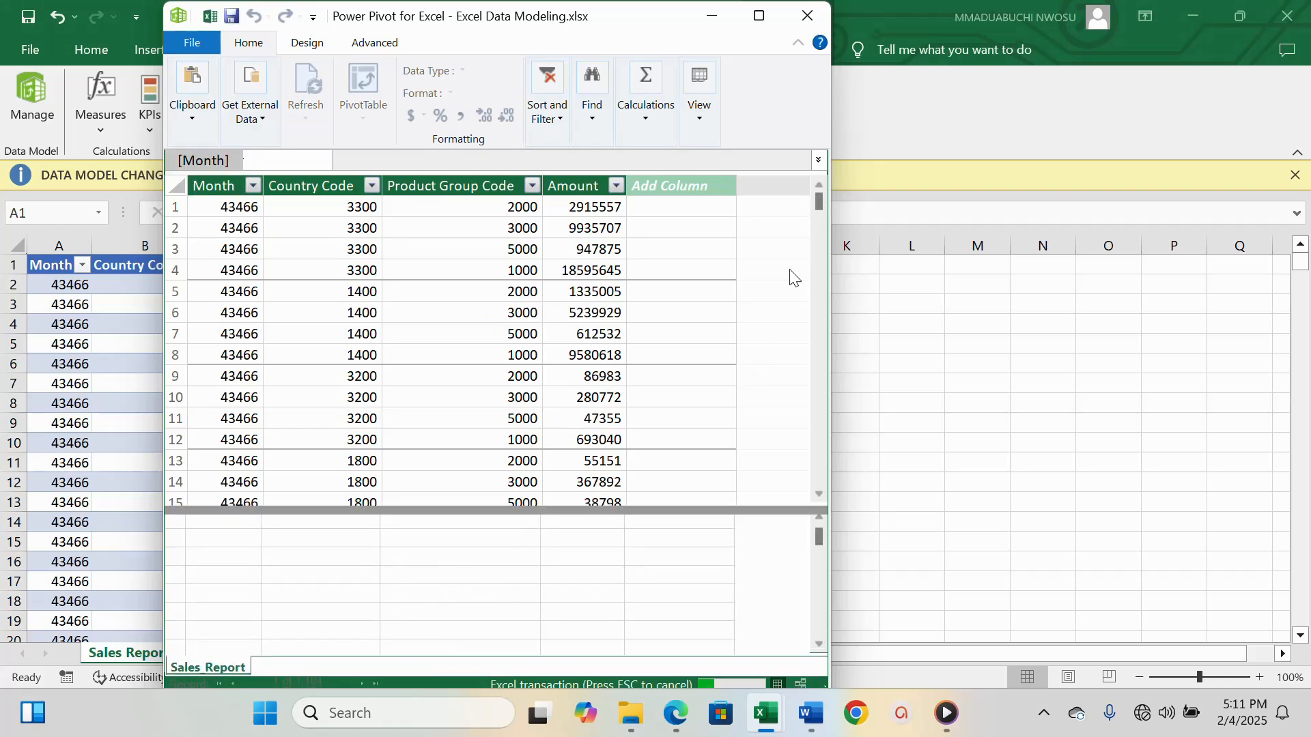
left_click(810, 17)
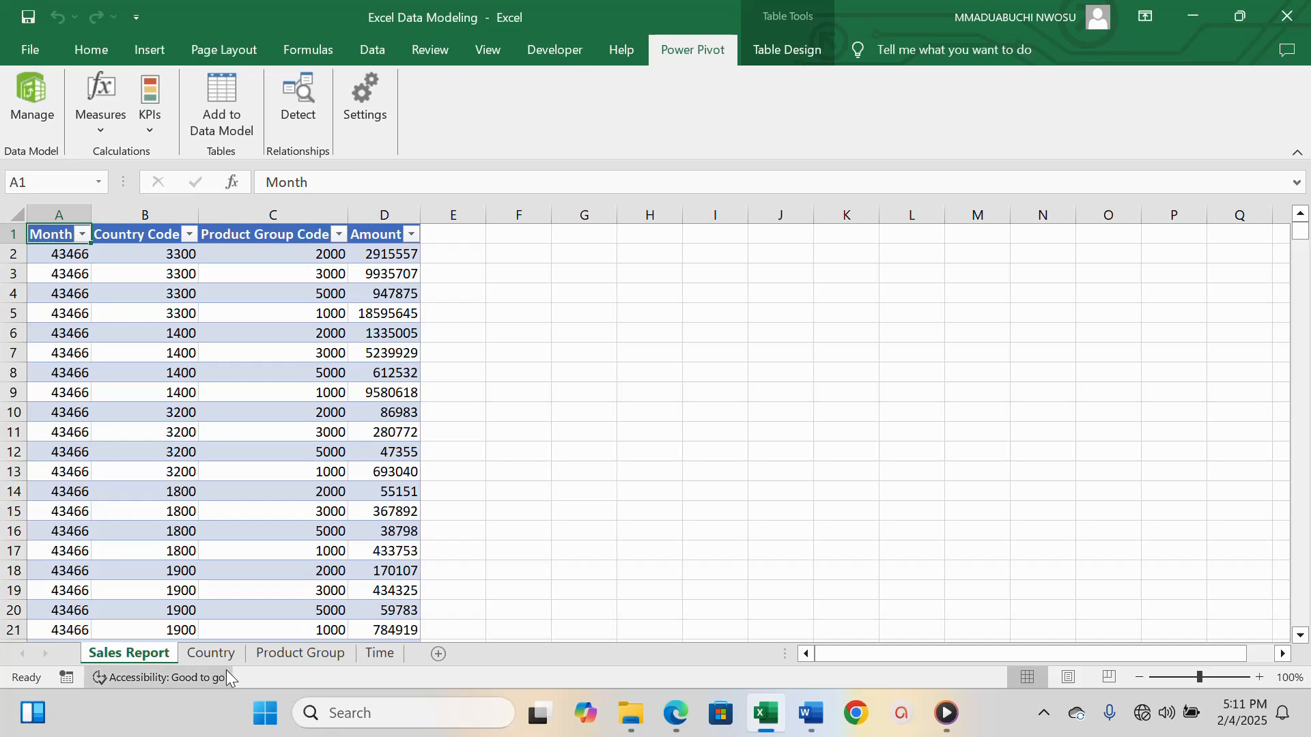
Add the Country table with country codes and names to the data model and close the Power Pivot window.
left_click(211, 653)
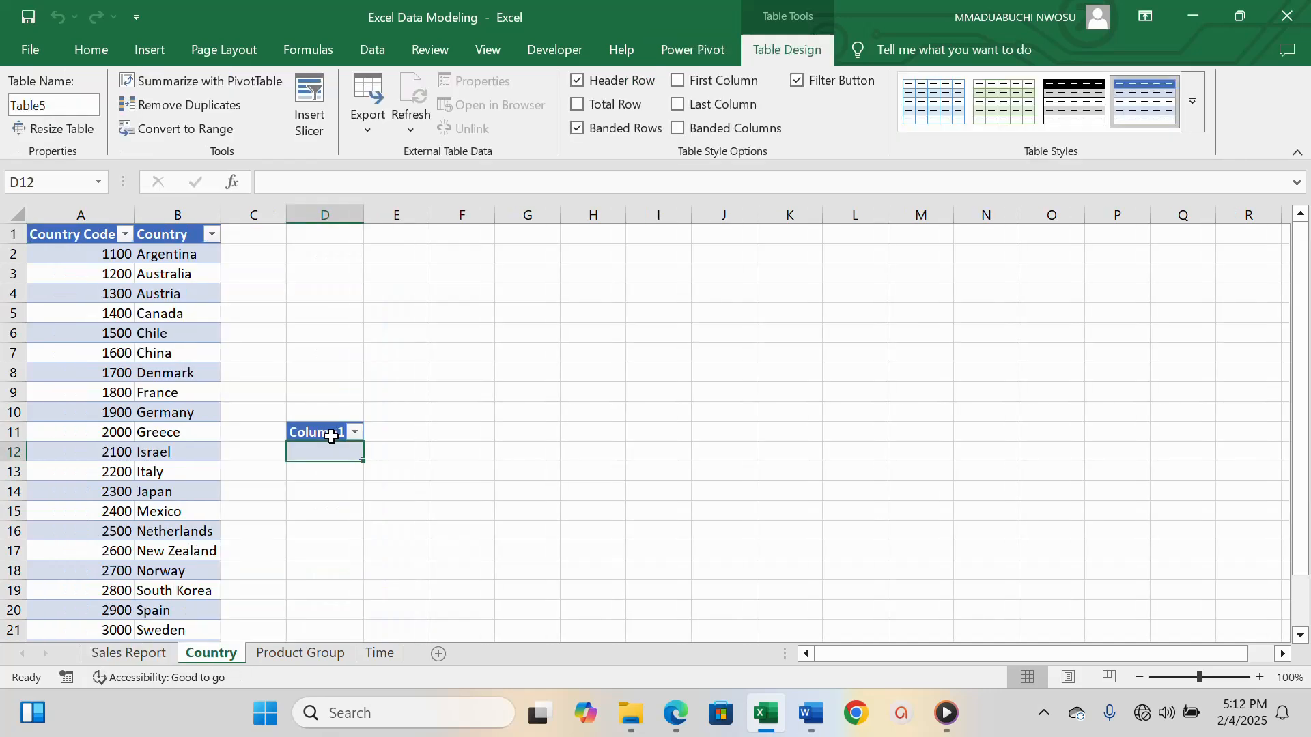
left_click(44, 251)
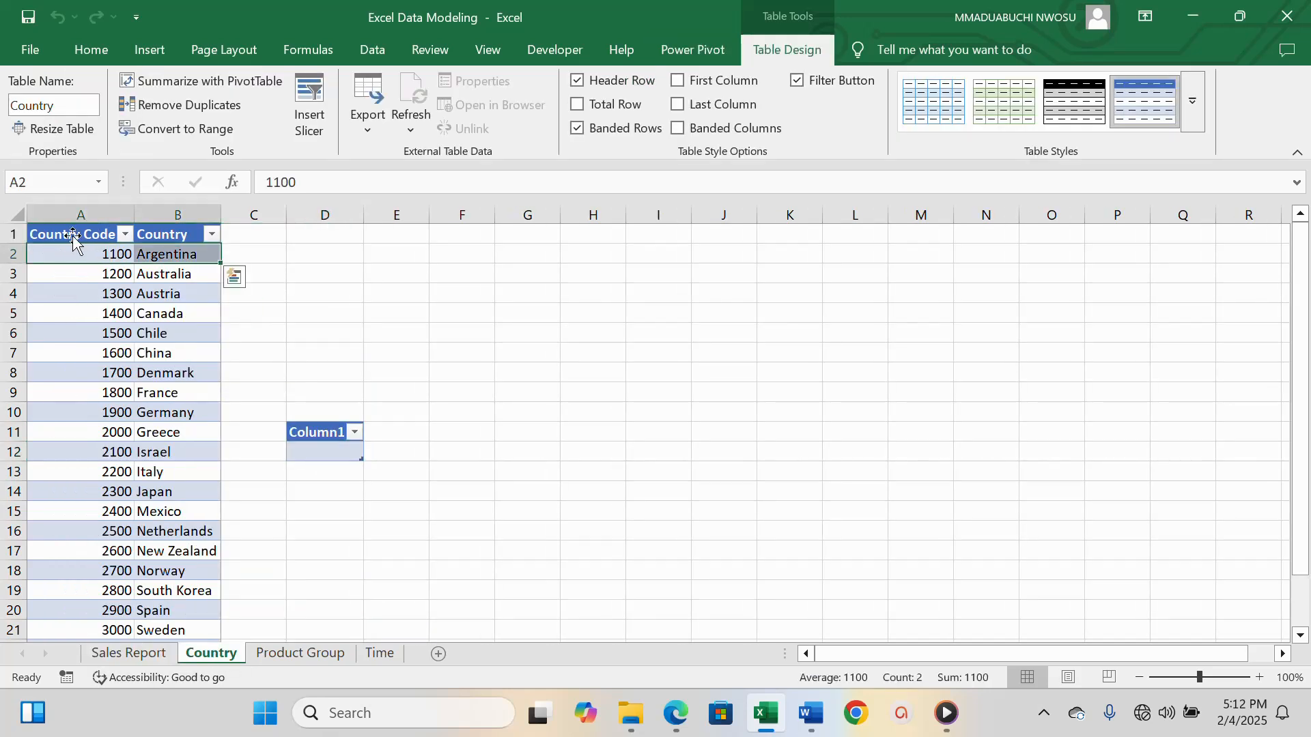
left_click(73, 236)
key("ctrl+shift+End")
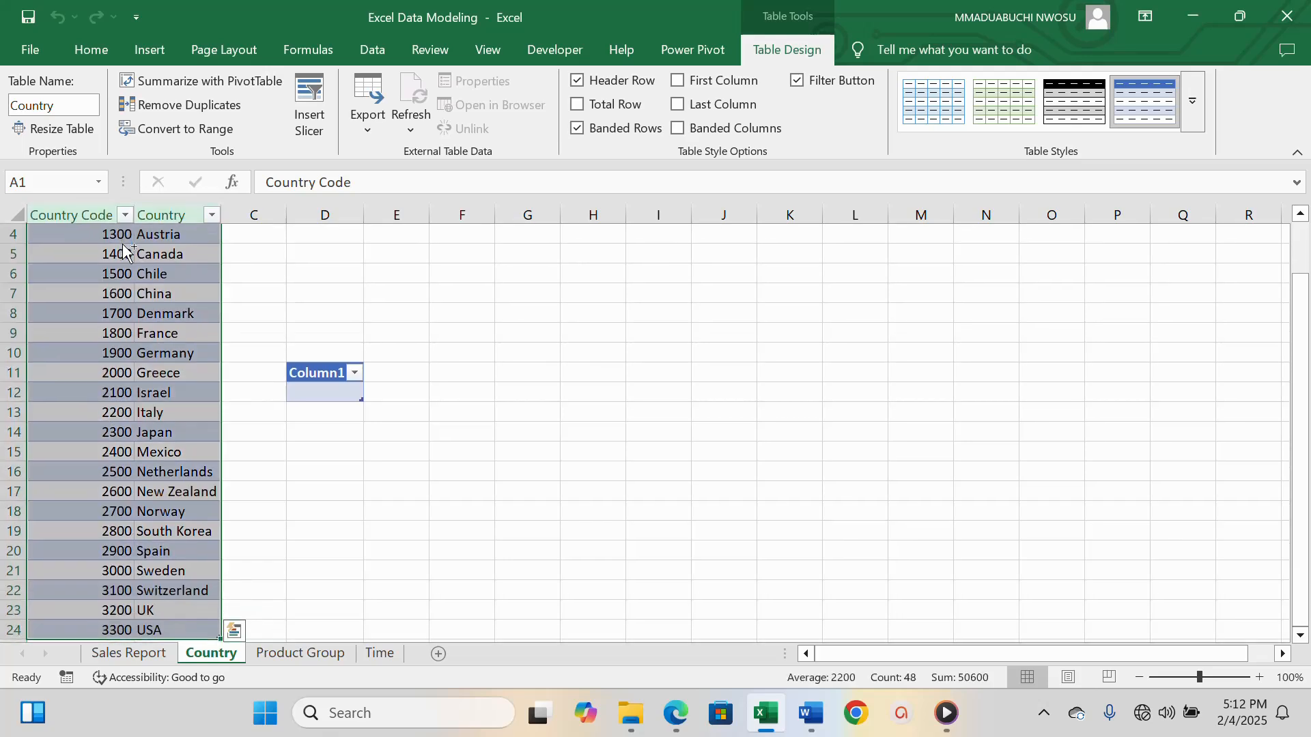
left_click(692, 55)
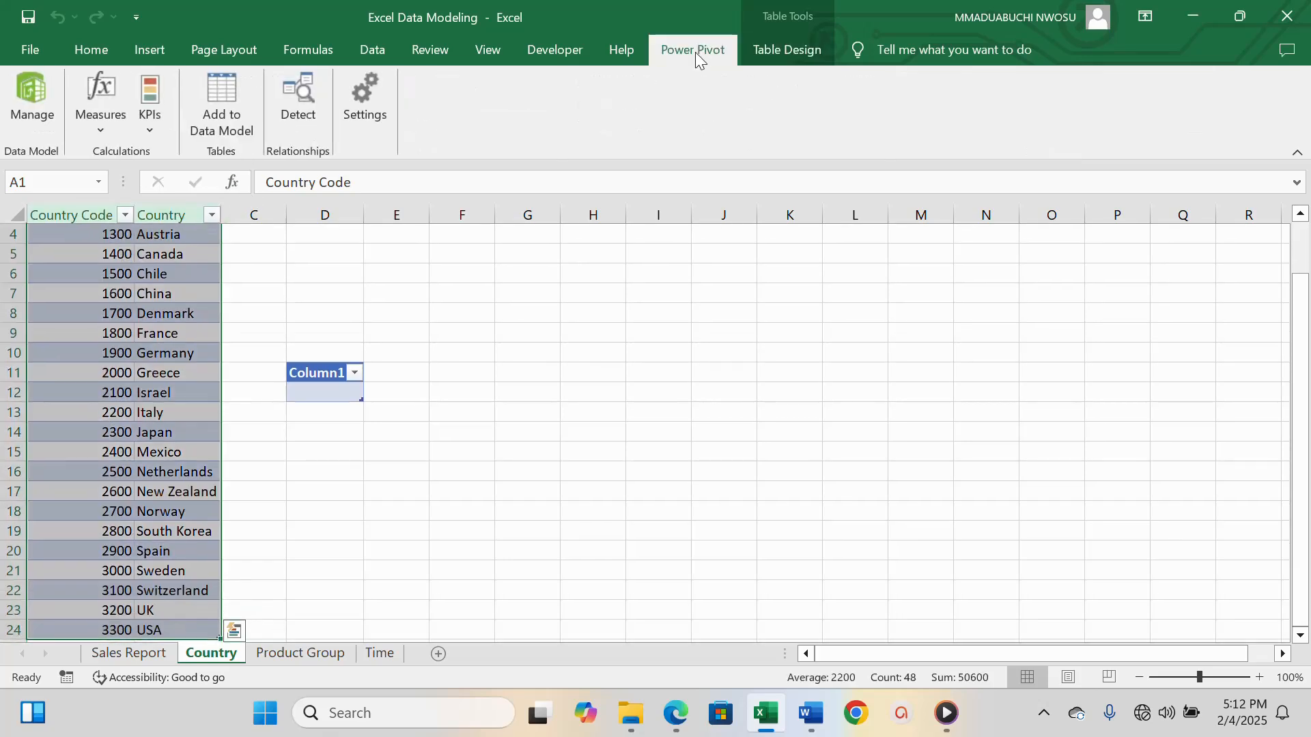
left_click(223, 88)
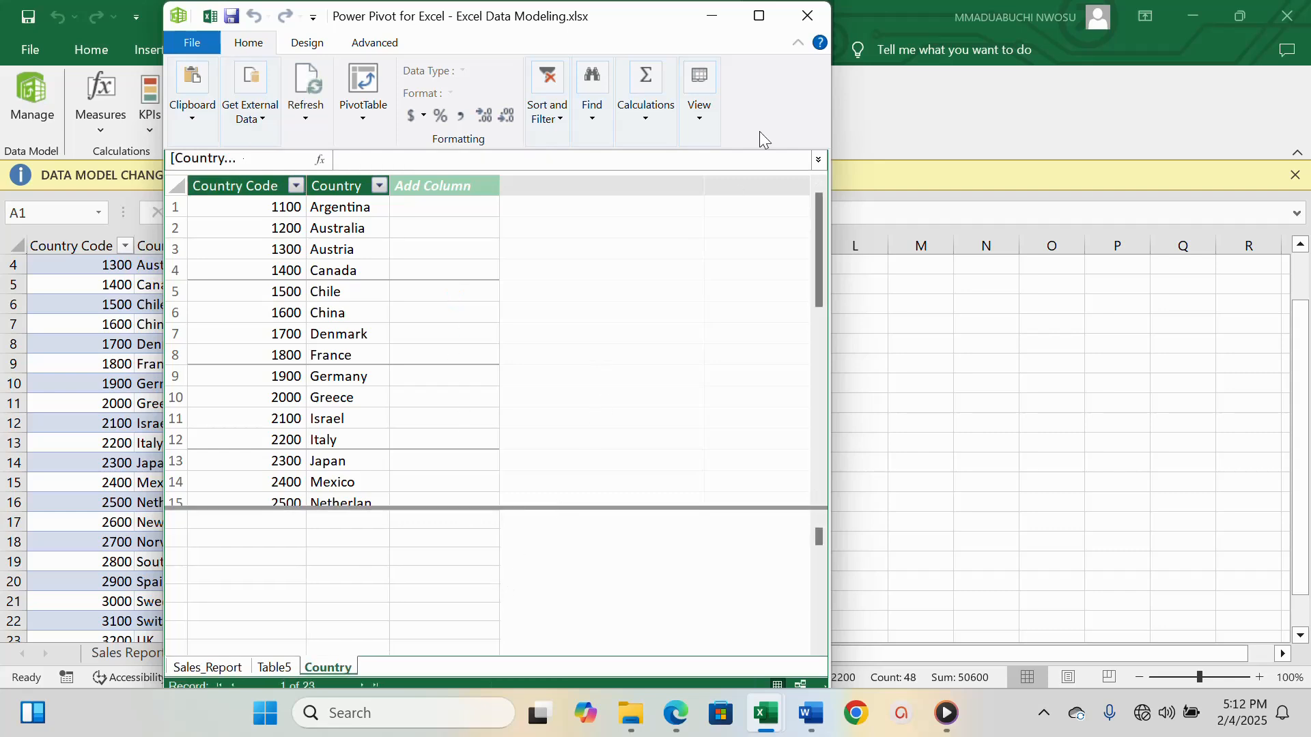
left_click(807, 15)
Add the whole Product Group table to the data model and go back to the worksheet.
left_click(284, 656)
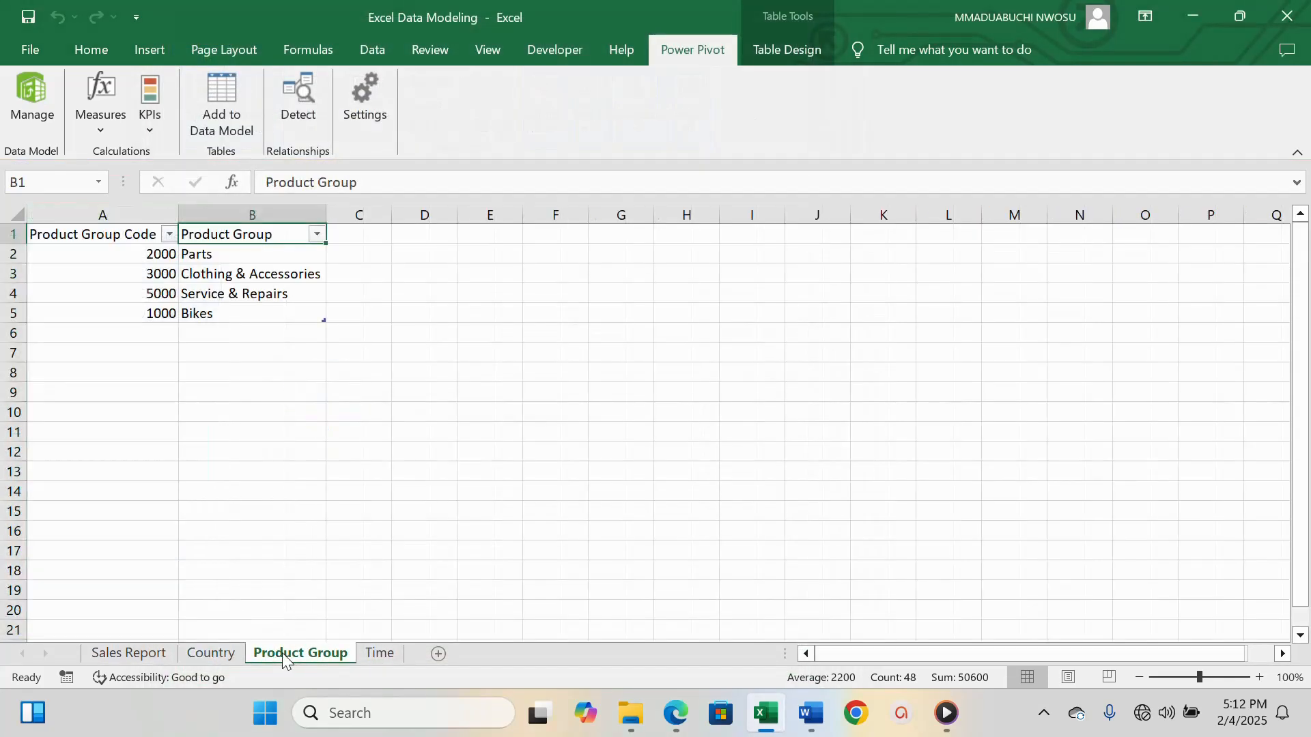
left_click(72, 235)
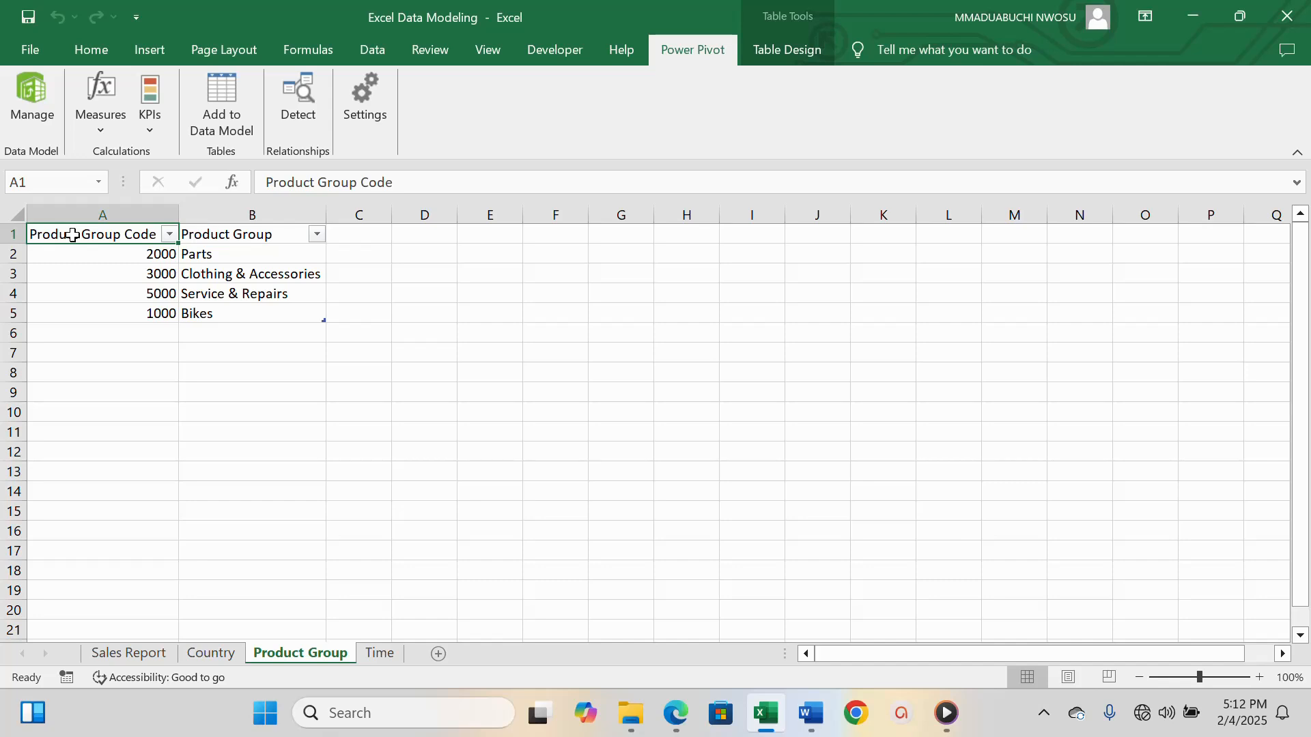
key("ctrl+a")
left_click(213, 129)
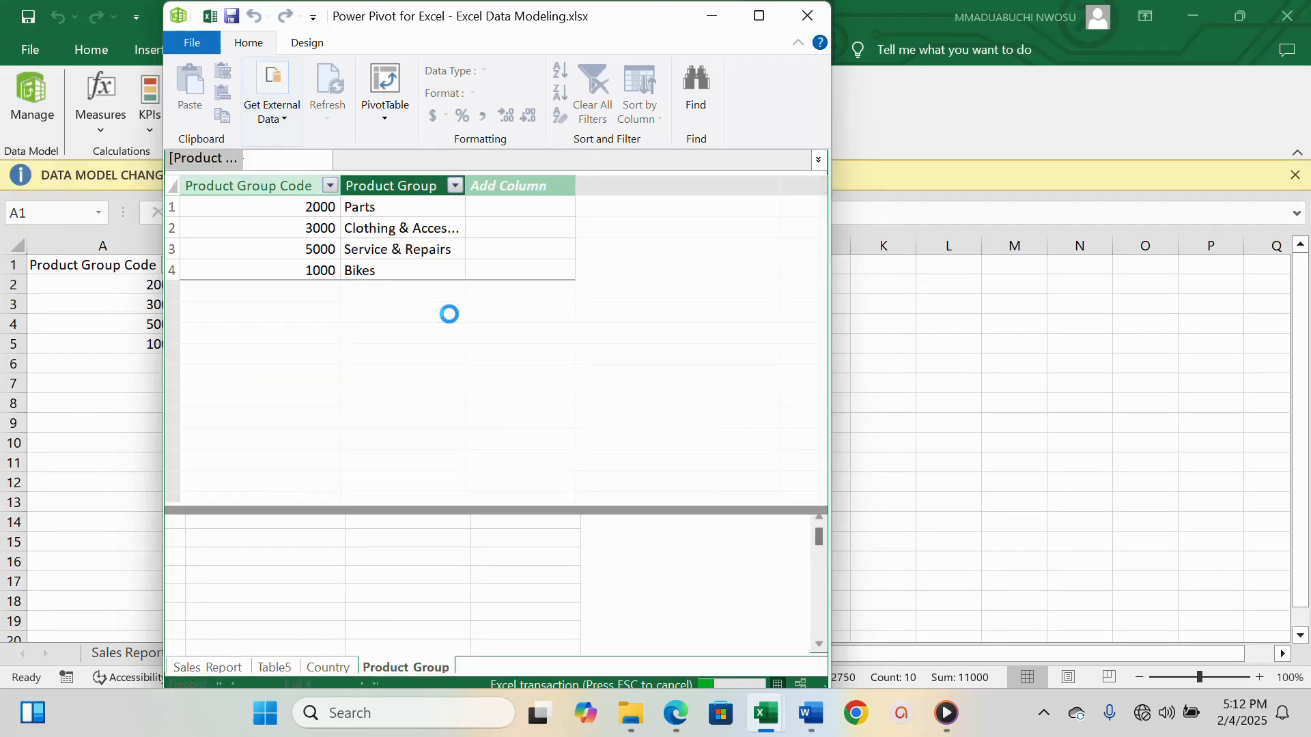
left_click(808, 20)
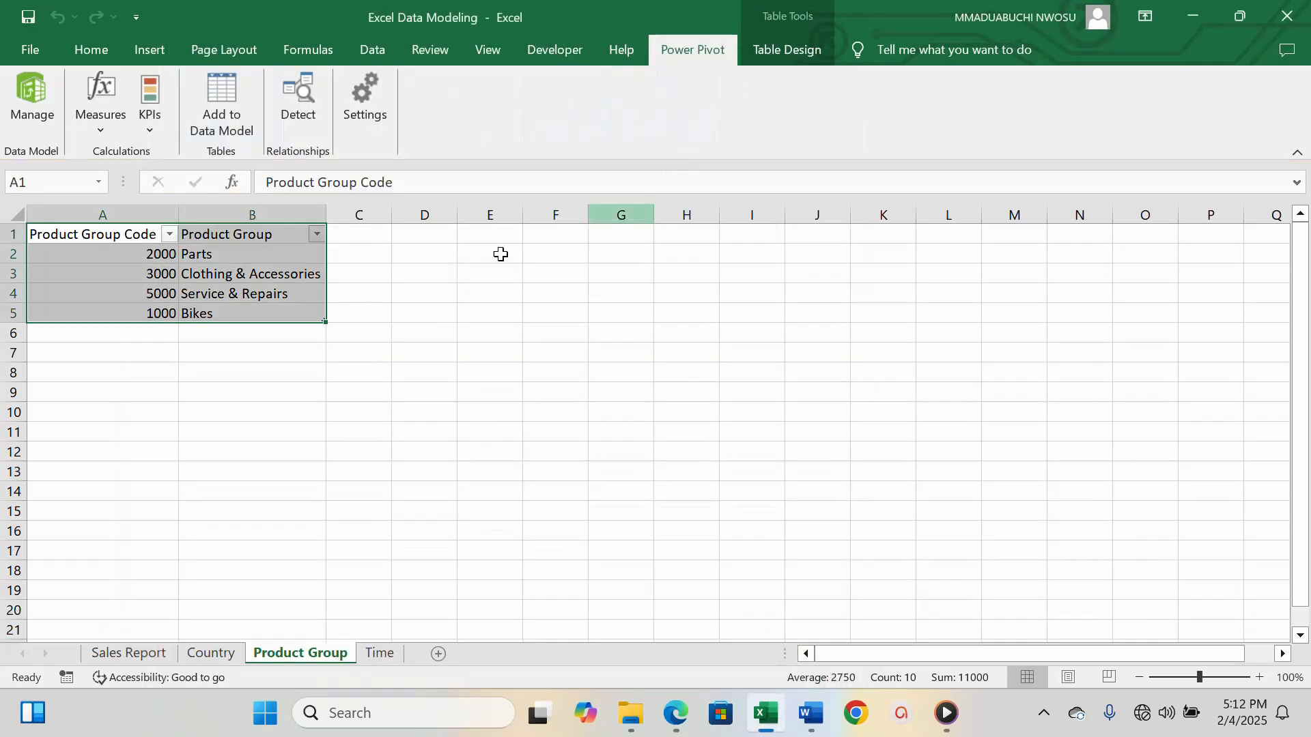
Add the Time sheet's month table to the data model and maximize the Power Pivot window.
left_click(380, 654)
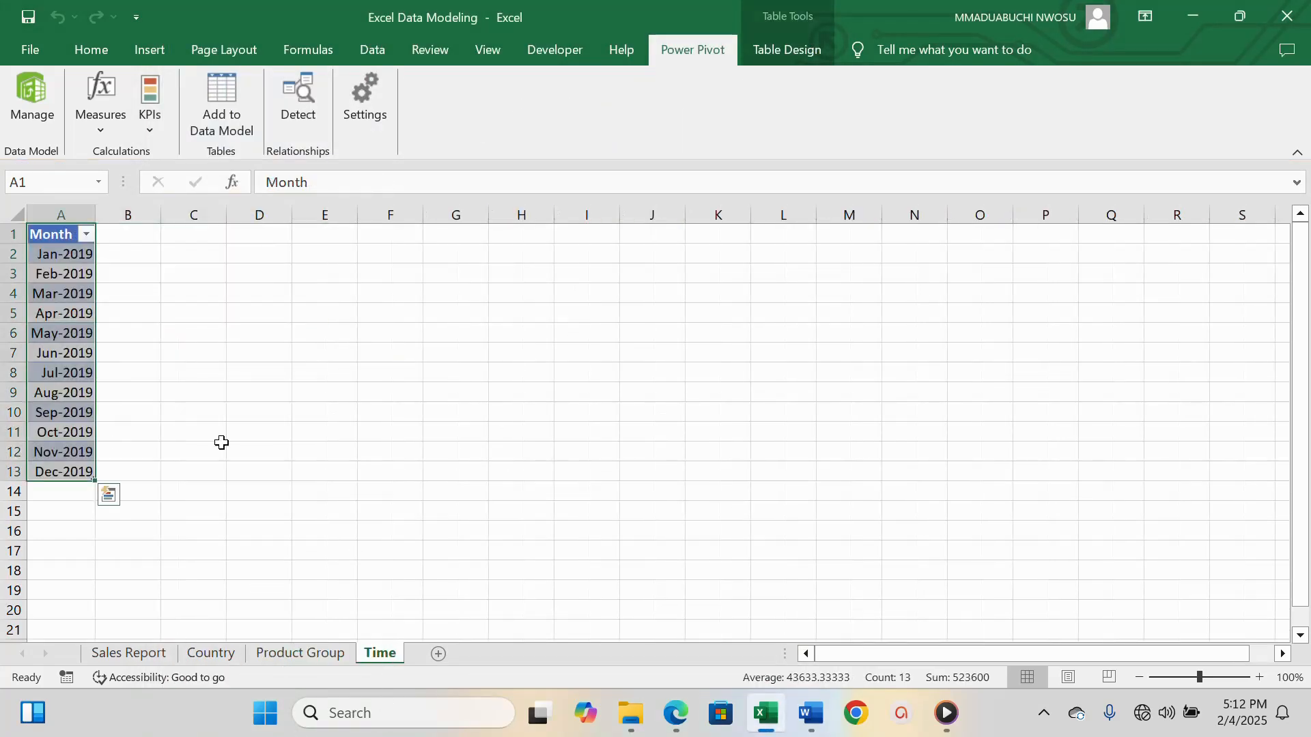
left_click(228, 103)
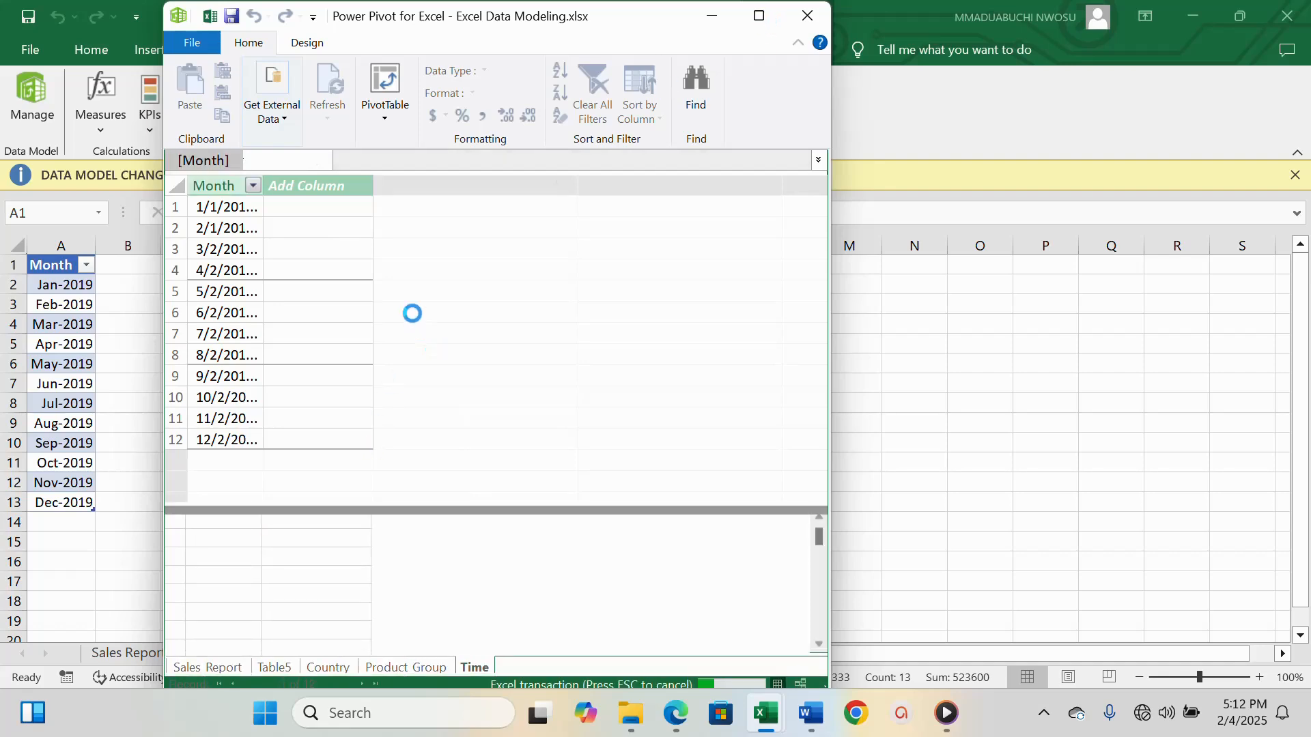
left_click(759, 15)
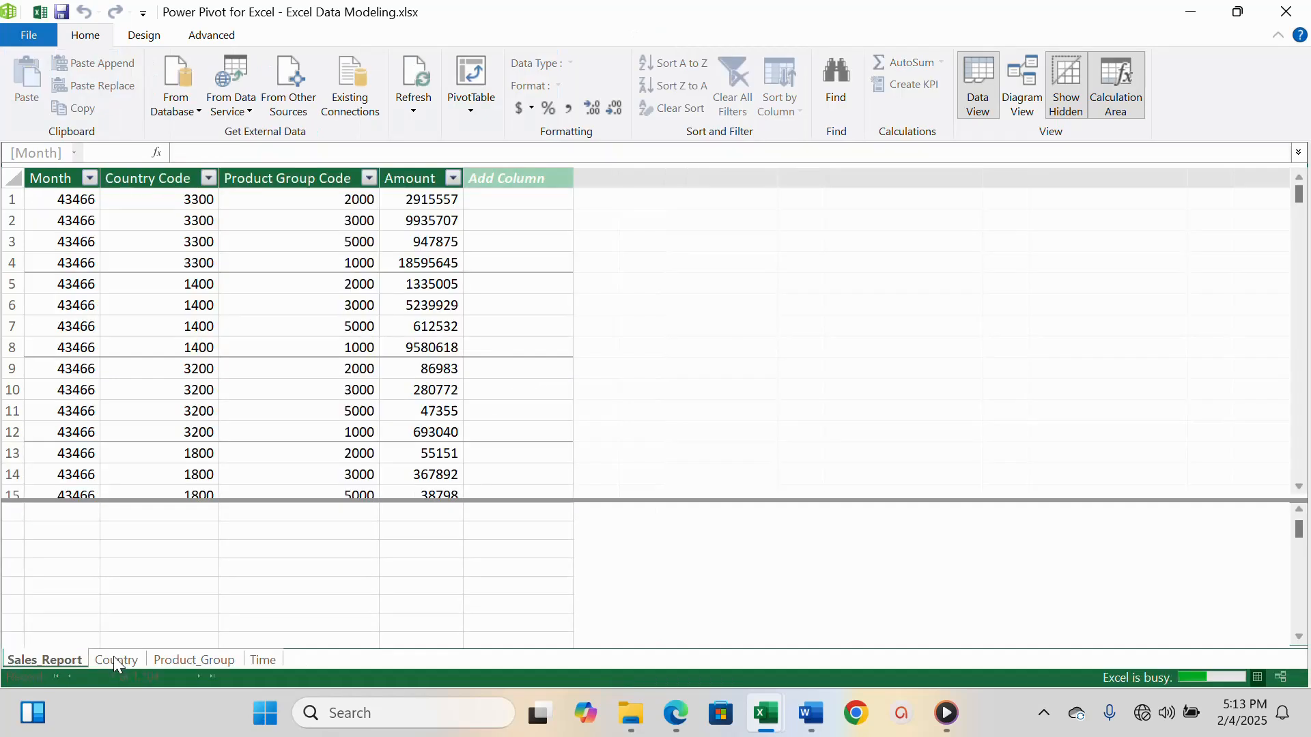
Switch the data model to Diagram View and place the Sales_Report table beneath the Country, Product_Group and Time tables.
left_click(113, 657)
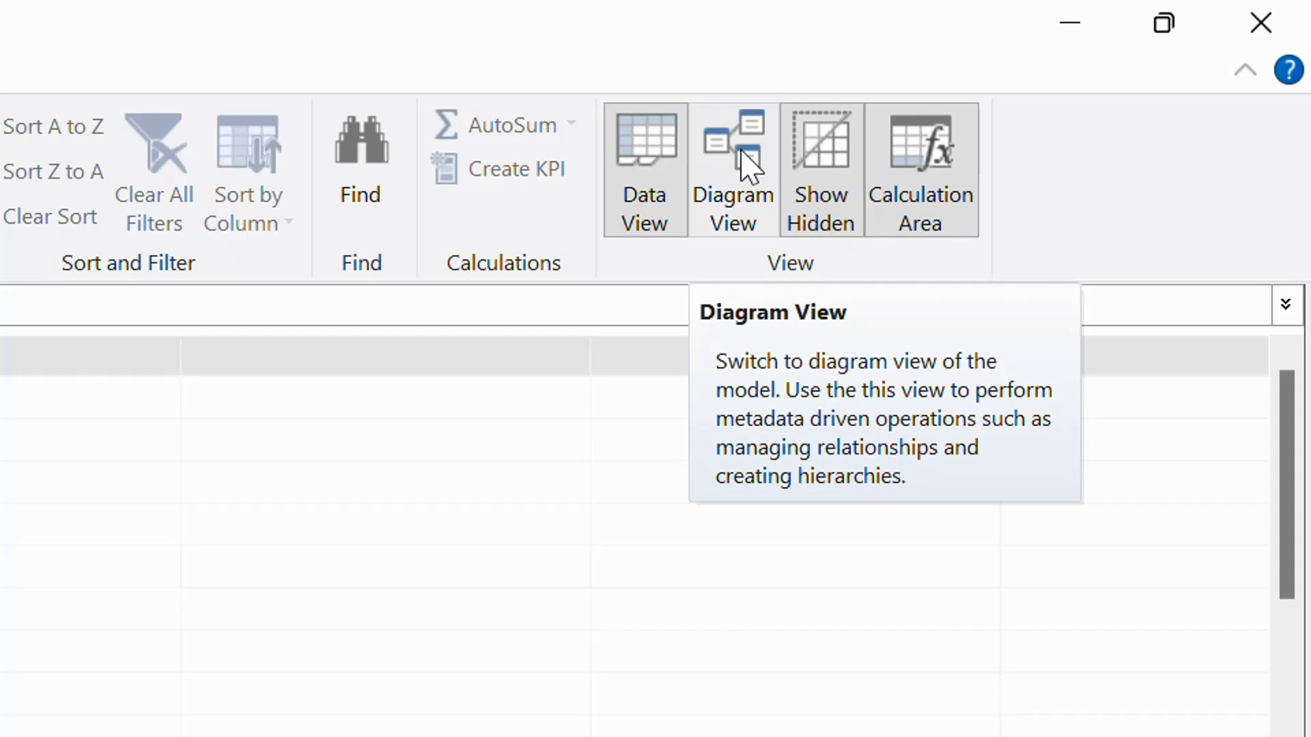
left_click(746, 165)
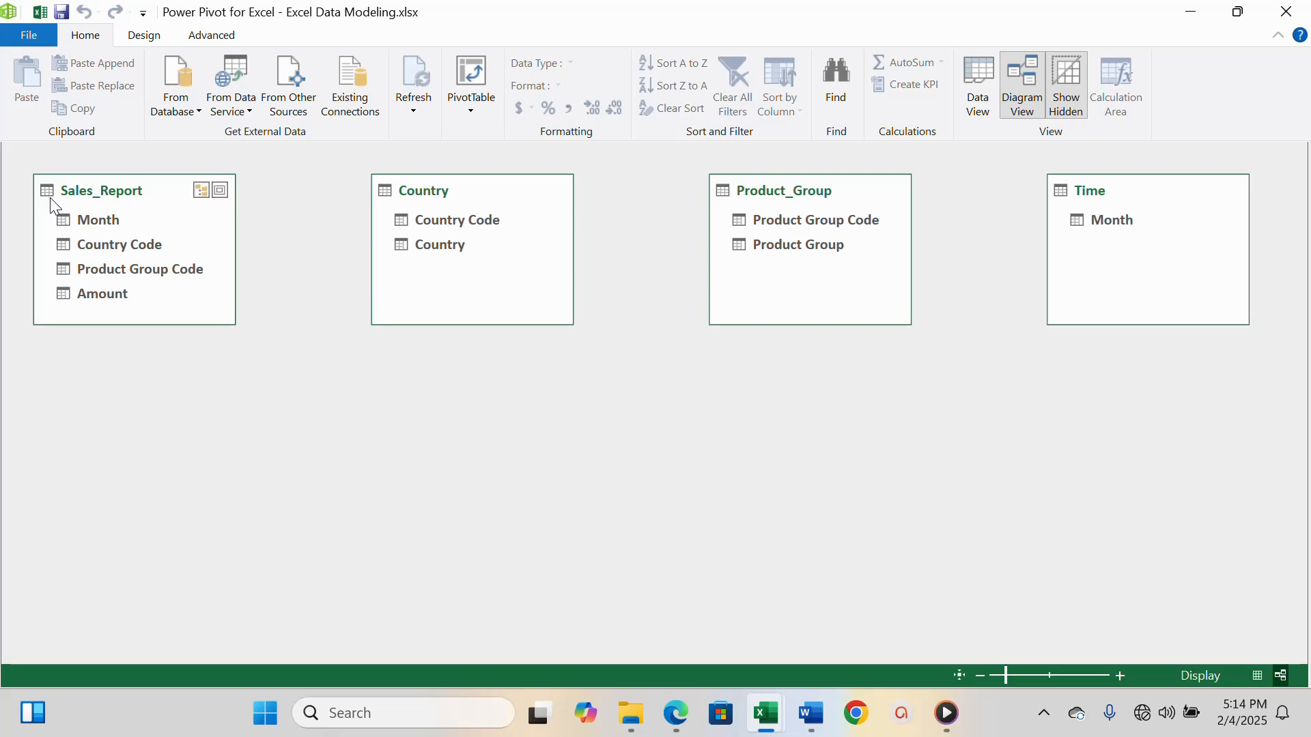
left_click_drag(47, 198, 620, 429)
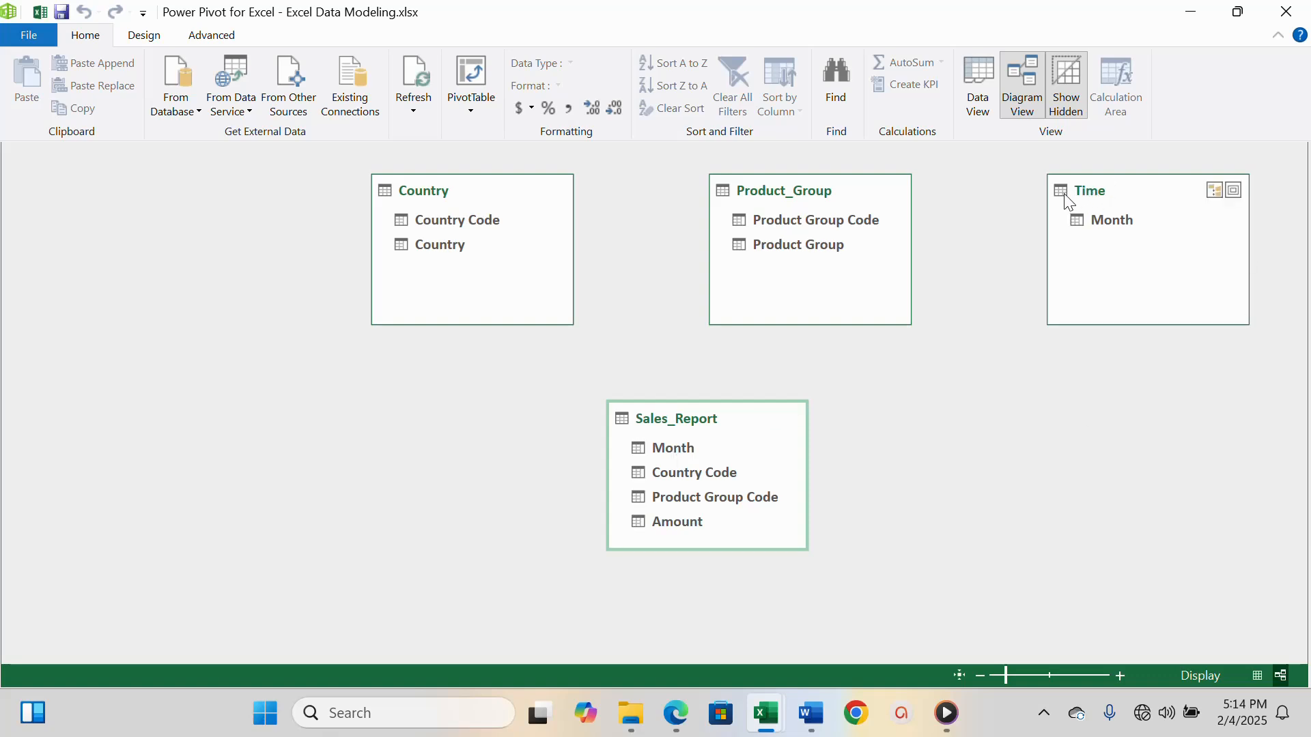
Relate Time's Month, Product_Group's Product Group Code and Country's Country Code to the matching fields in Sales_Report.
left_click(1083, 225)
left_click_drag(1082, 225, 642, 453)
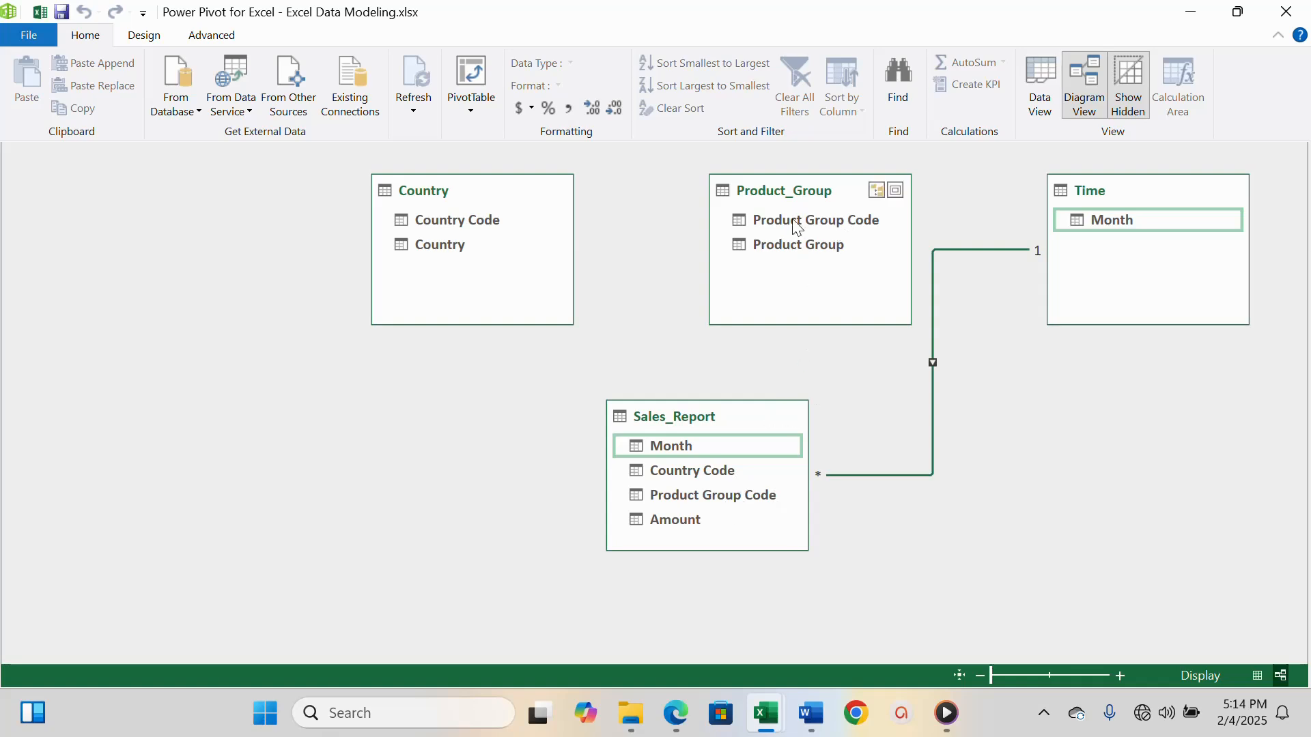
left_click_drag(795, 227, 739, 511)
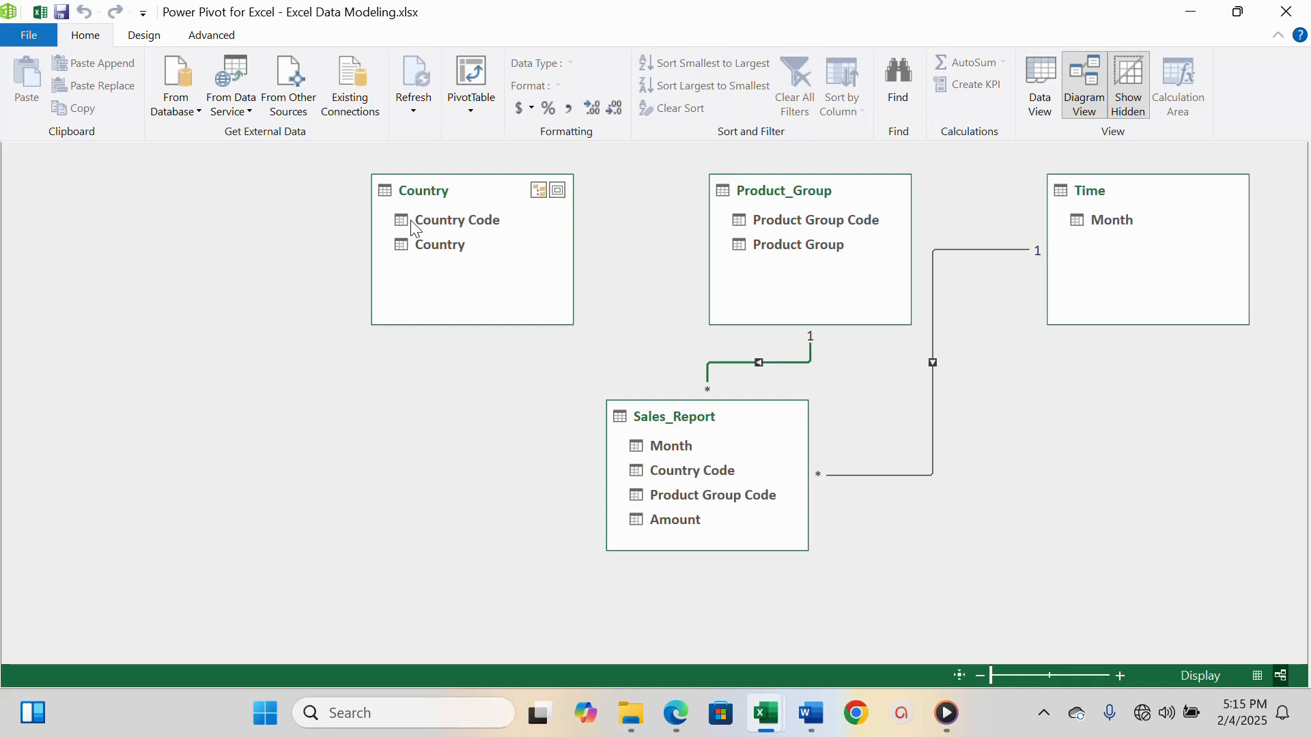
mouse_move(405, 223)
left_mouse_down()
mouse_move(564, 281)
mouse_move(658, 482)
mouse_move(652, 471)
left_mouse_up()
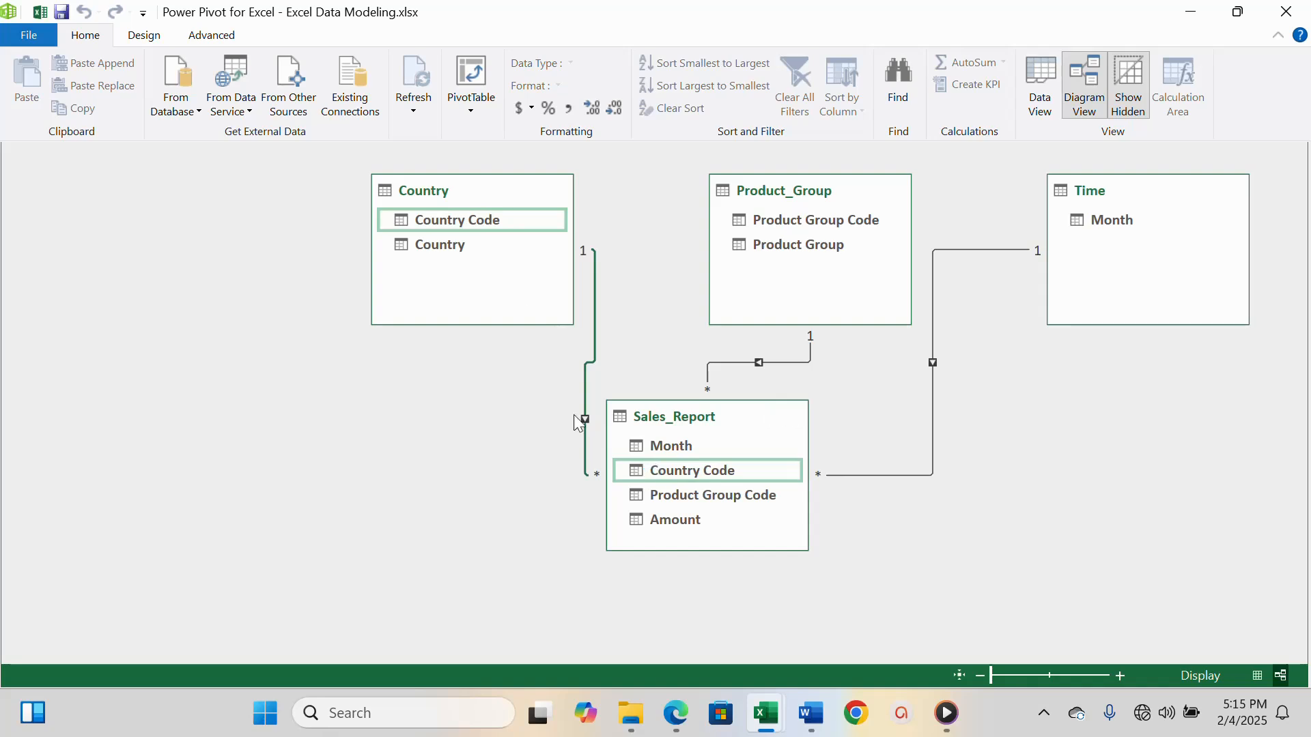
Spread out the Country and Product_Group tables in the relationship diagram and return to the worksheet.
left_click_drag(386, 188, 248, 220)
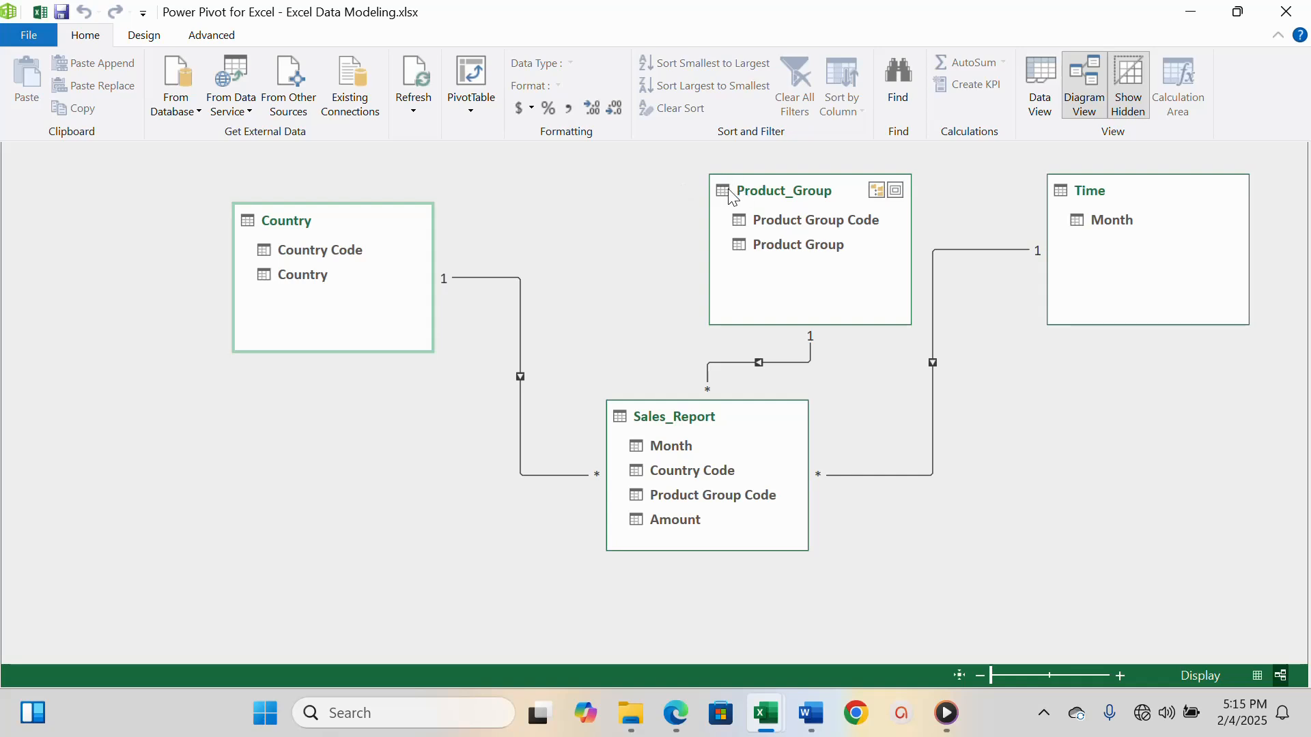
left_click_drag(729, 196, 614, 196)
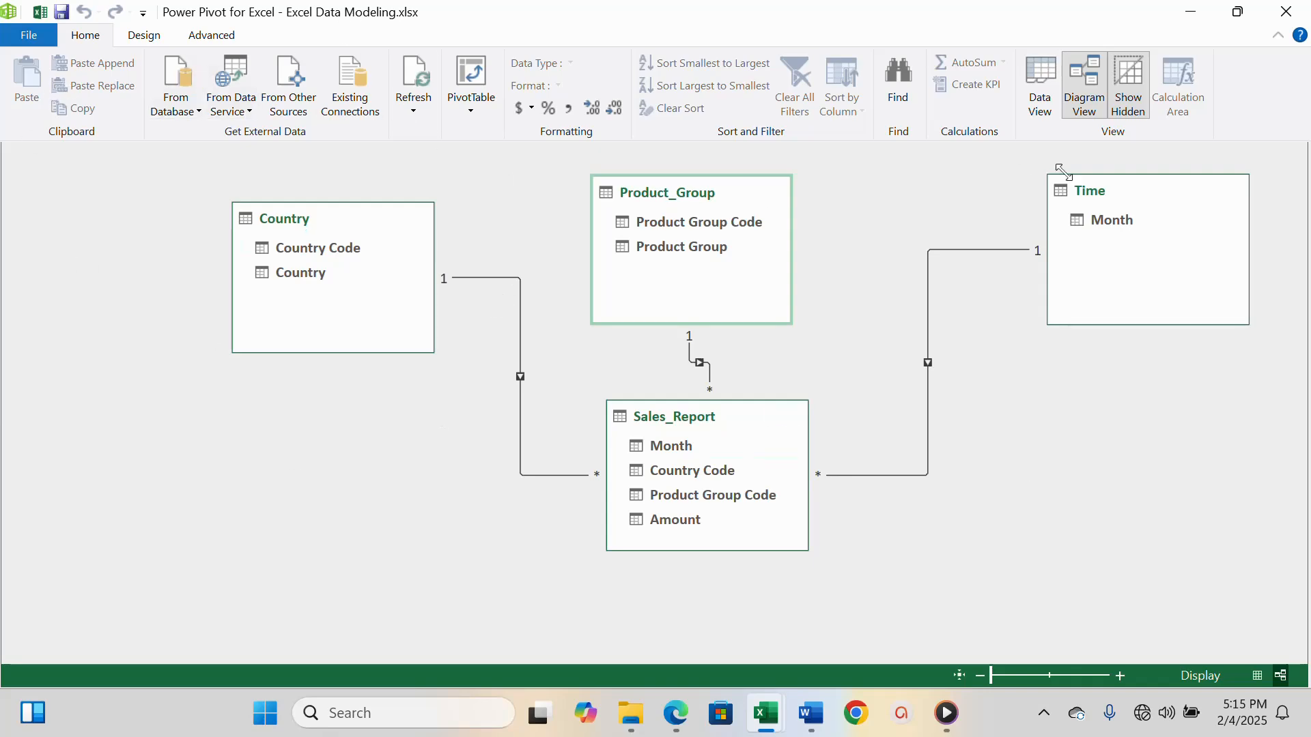
left_click(1190, 12)
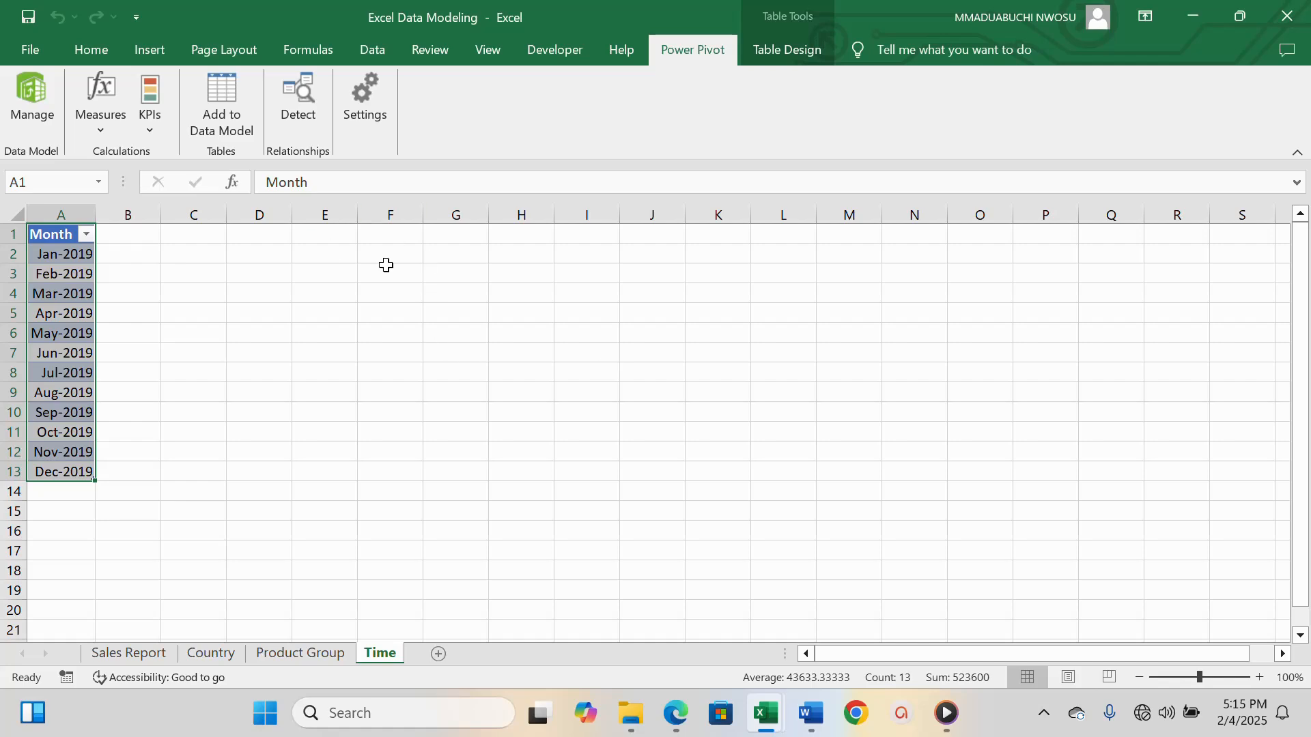
Add a new worksheet after the Time sheet and name it "Pivote Table".
left_click(128, 653)
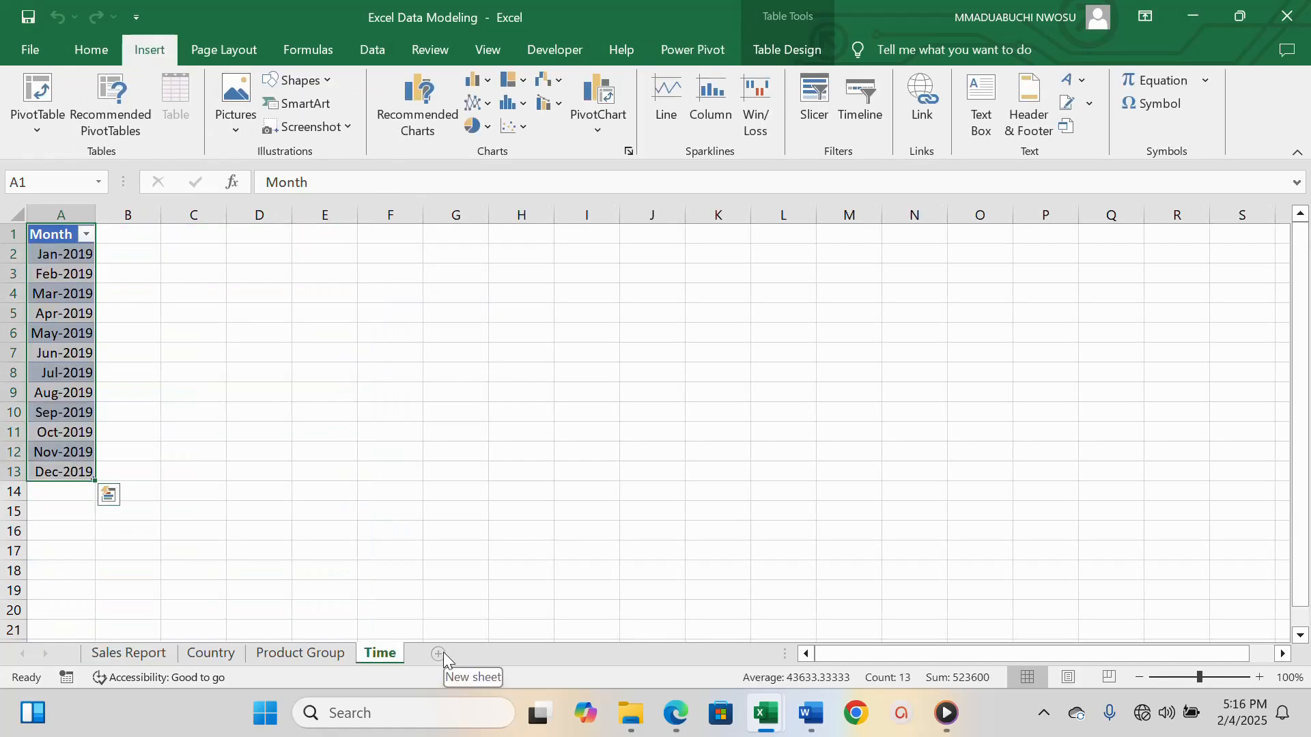
left_click(443, 653)
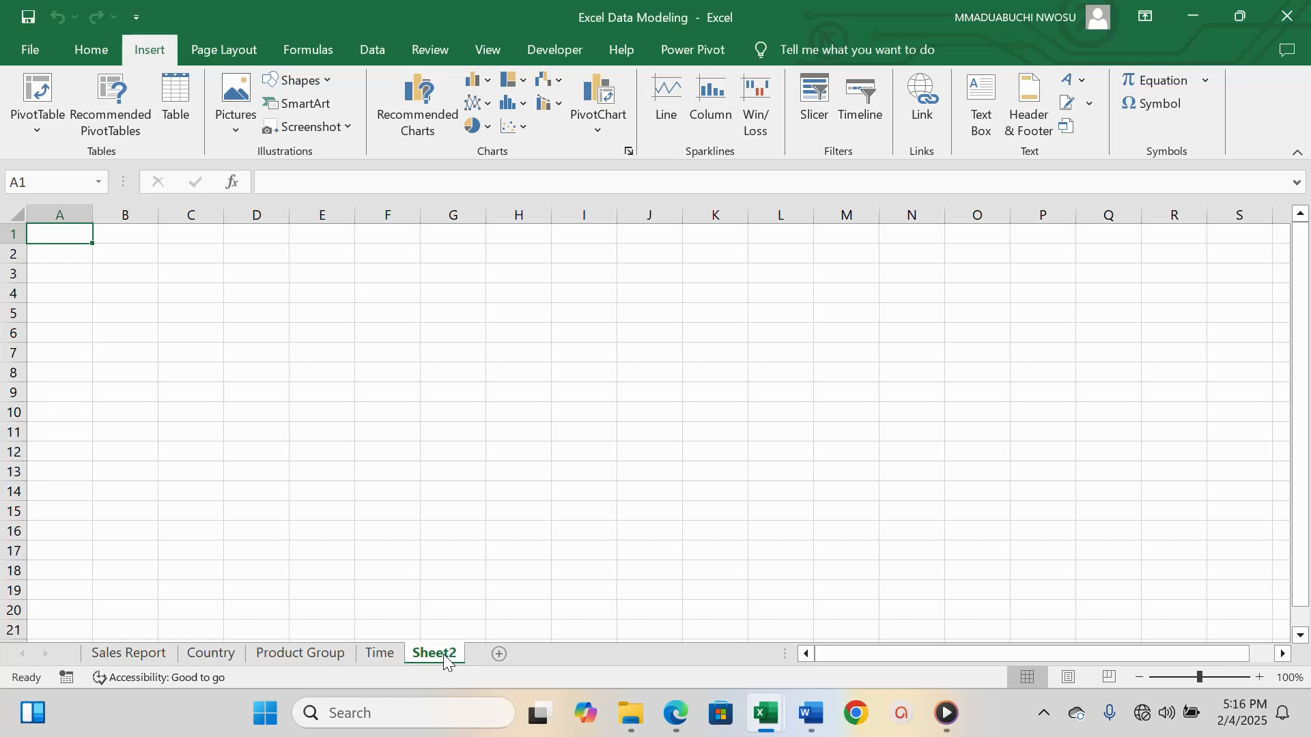
right_click(445, 660)
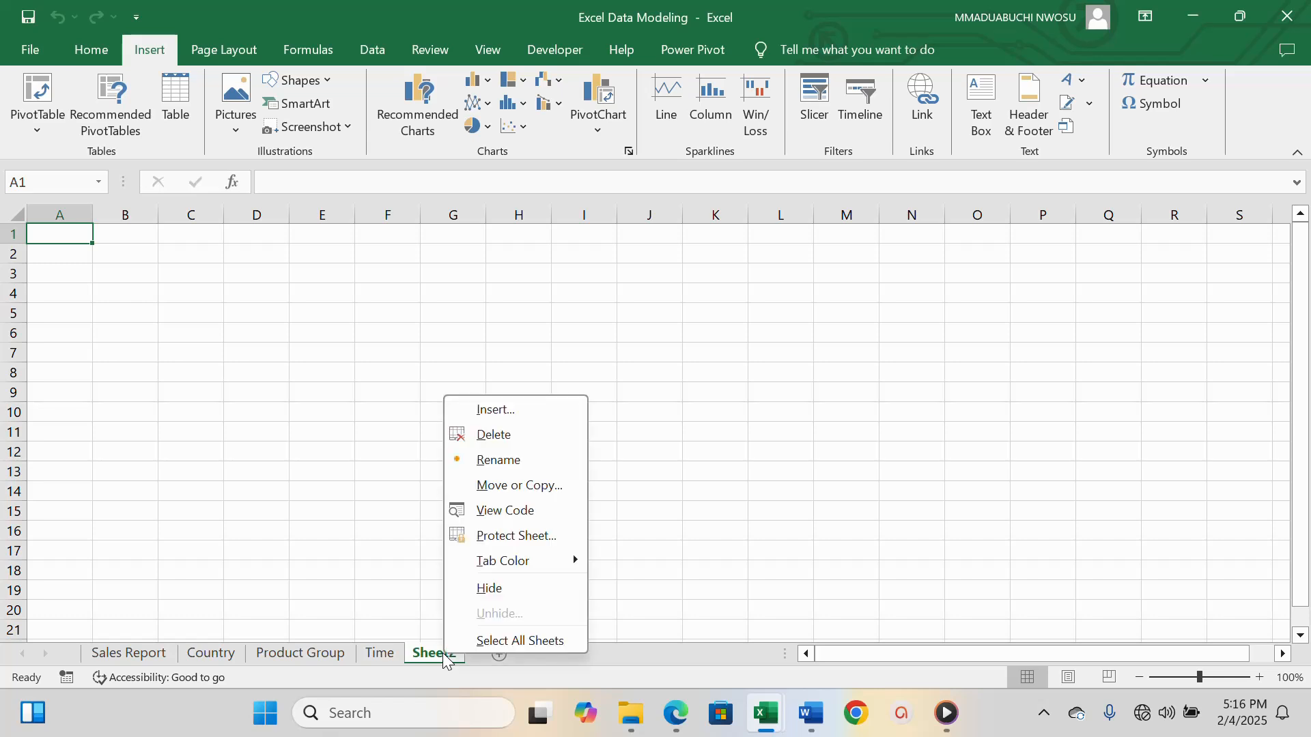
left_click(514, 466)
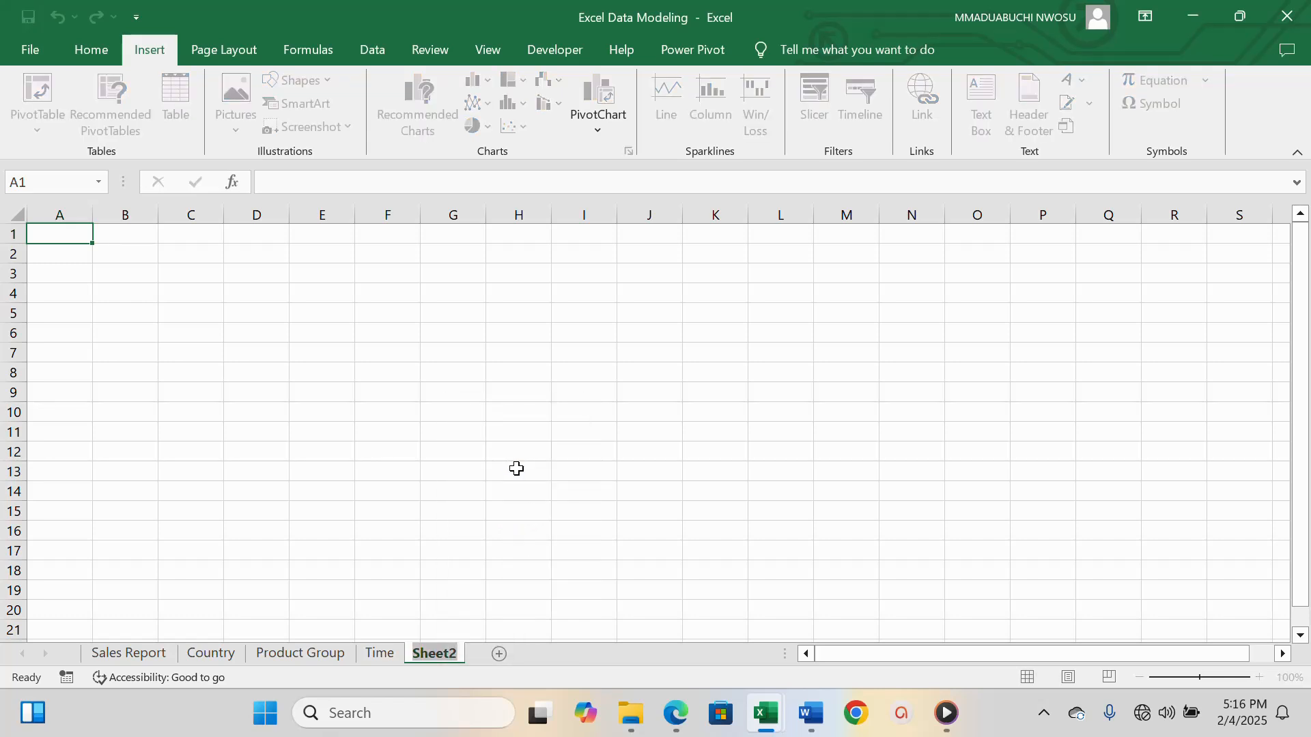
type("Piva")
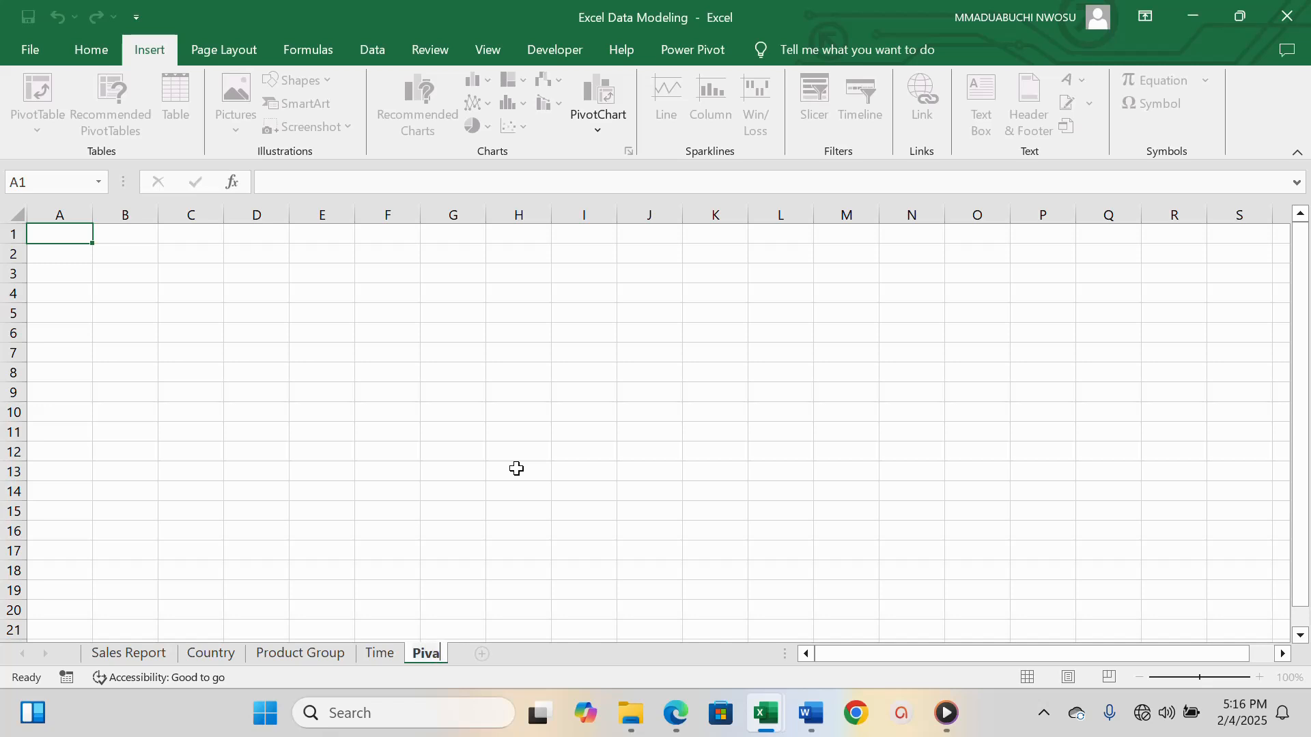
key("BackSpace")
type("ote Table")
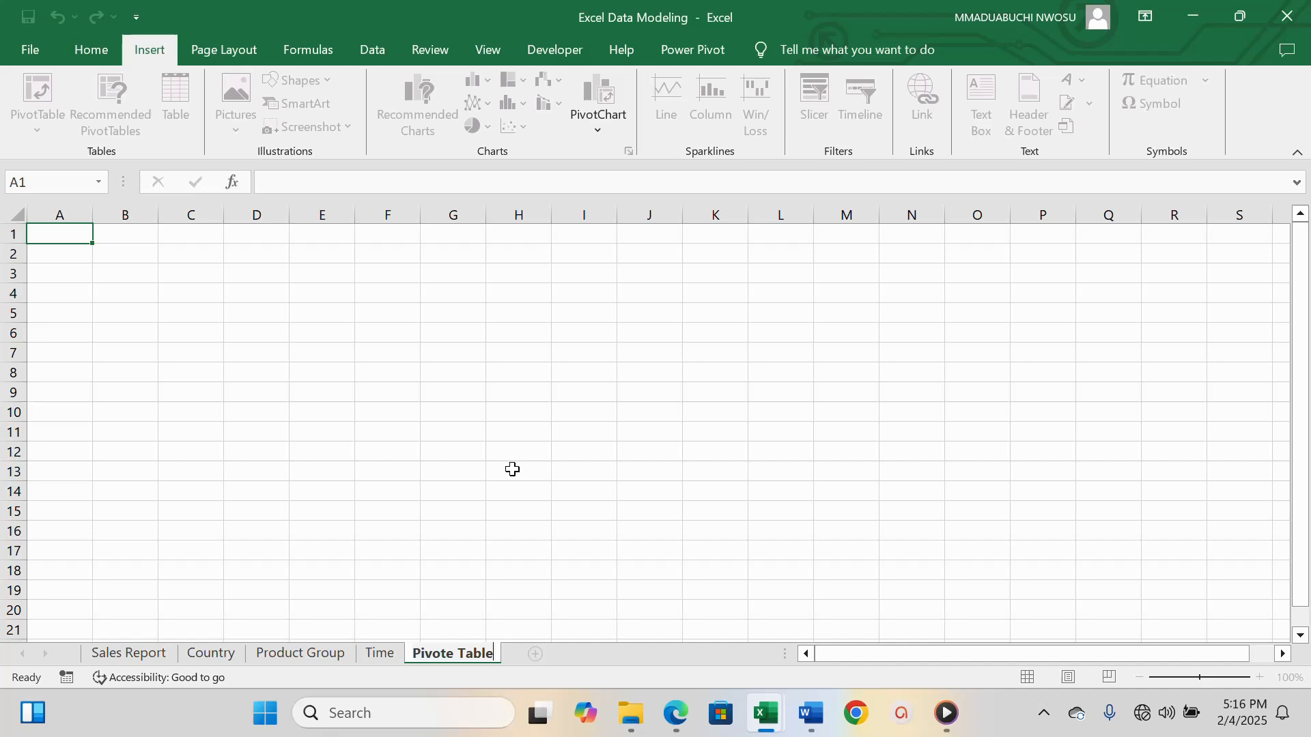
key("Return")
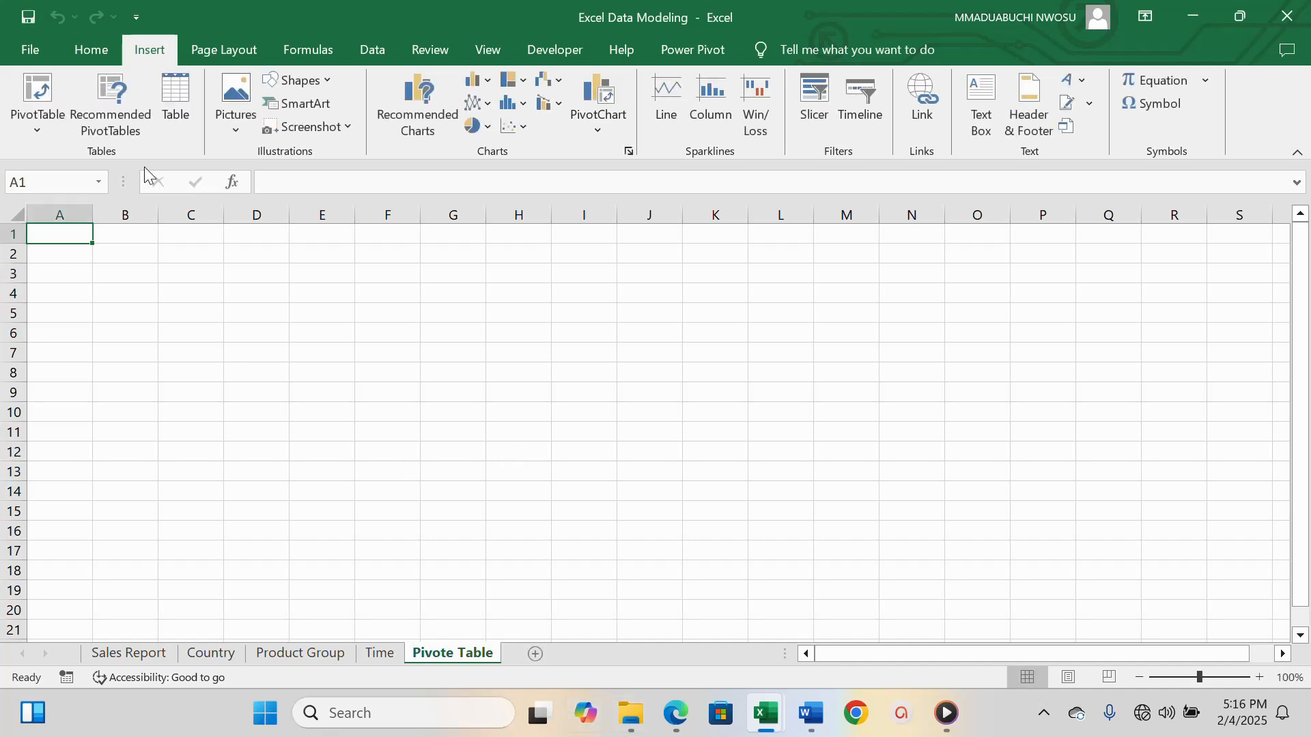
Insert a PivotTable from the data model at cell A1 of the existing Pivote Table worksheet.
left_click(34, 127)
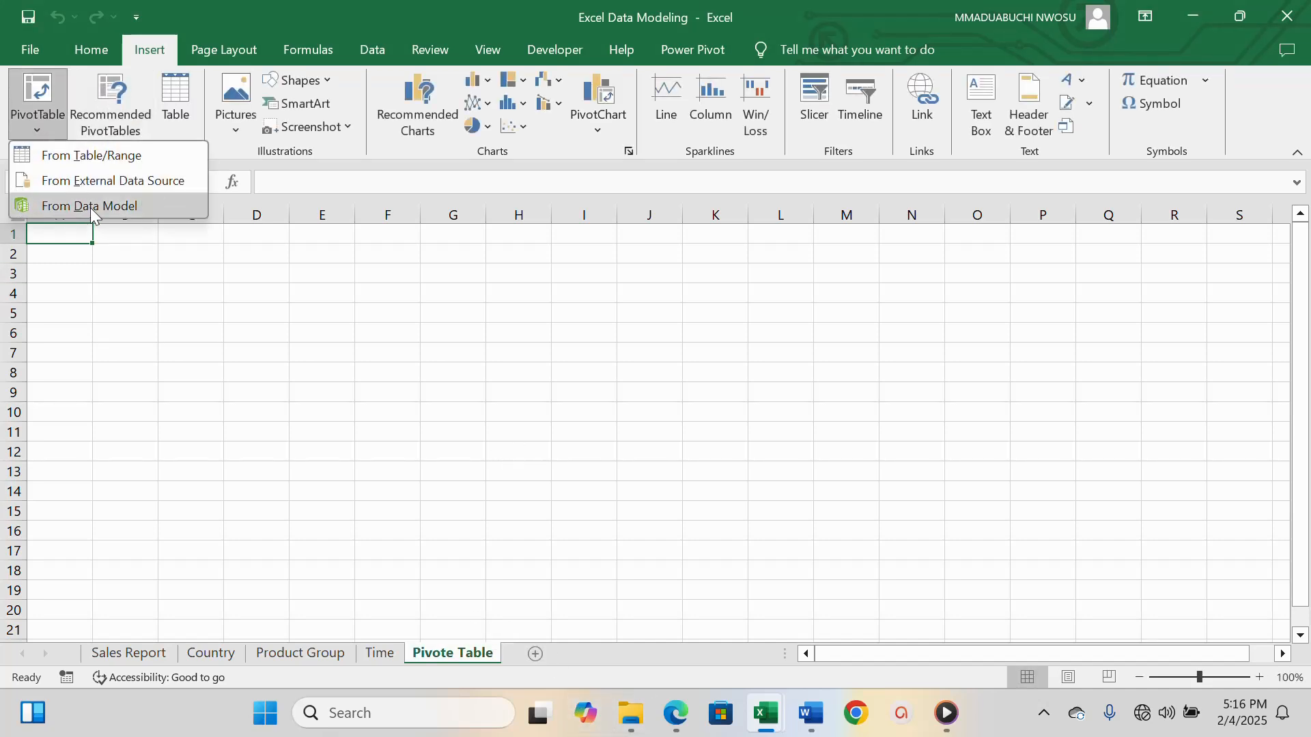
left_click(90, 208)
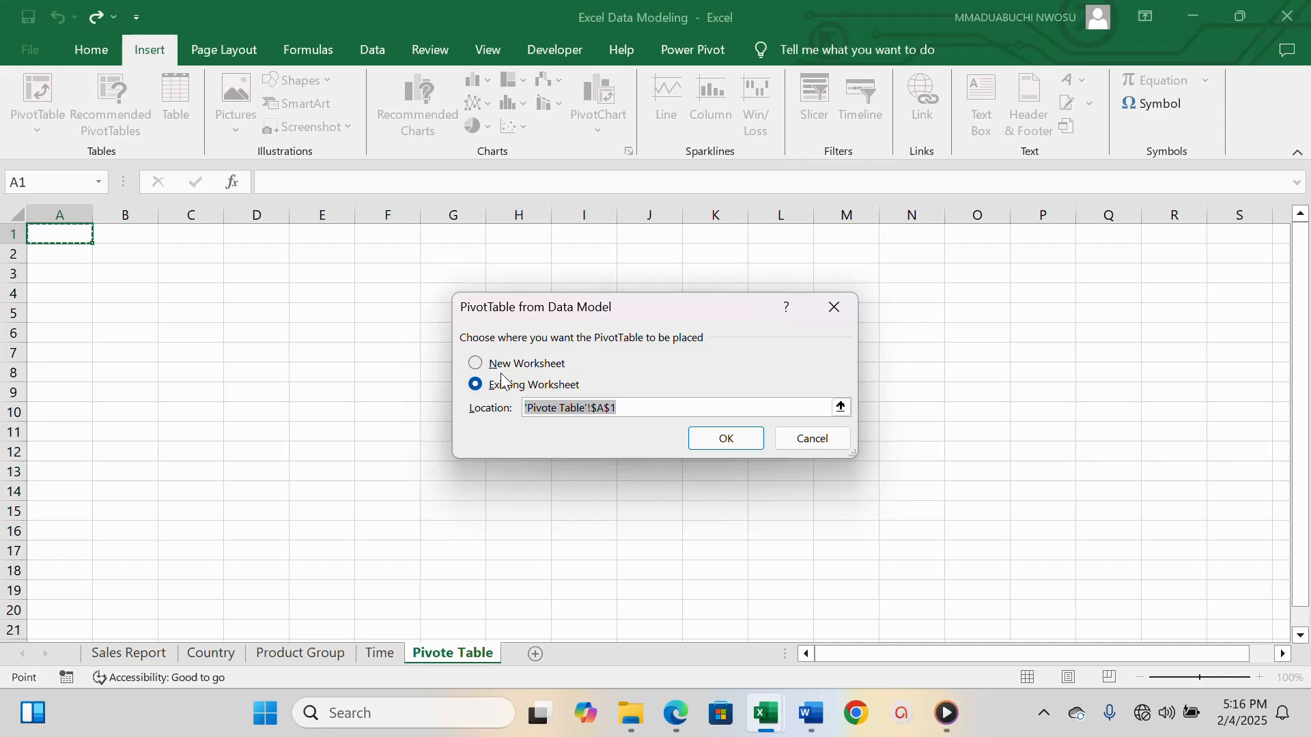
left_click(740, 440)
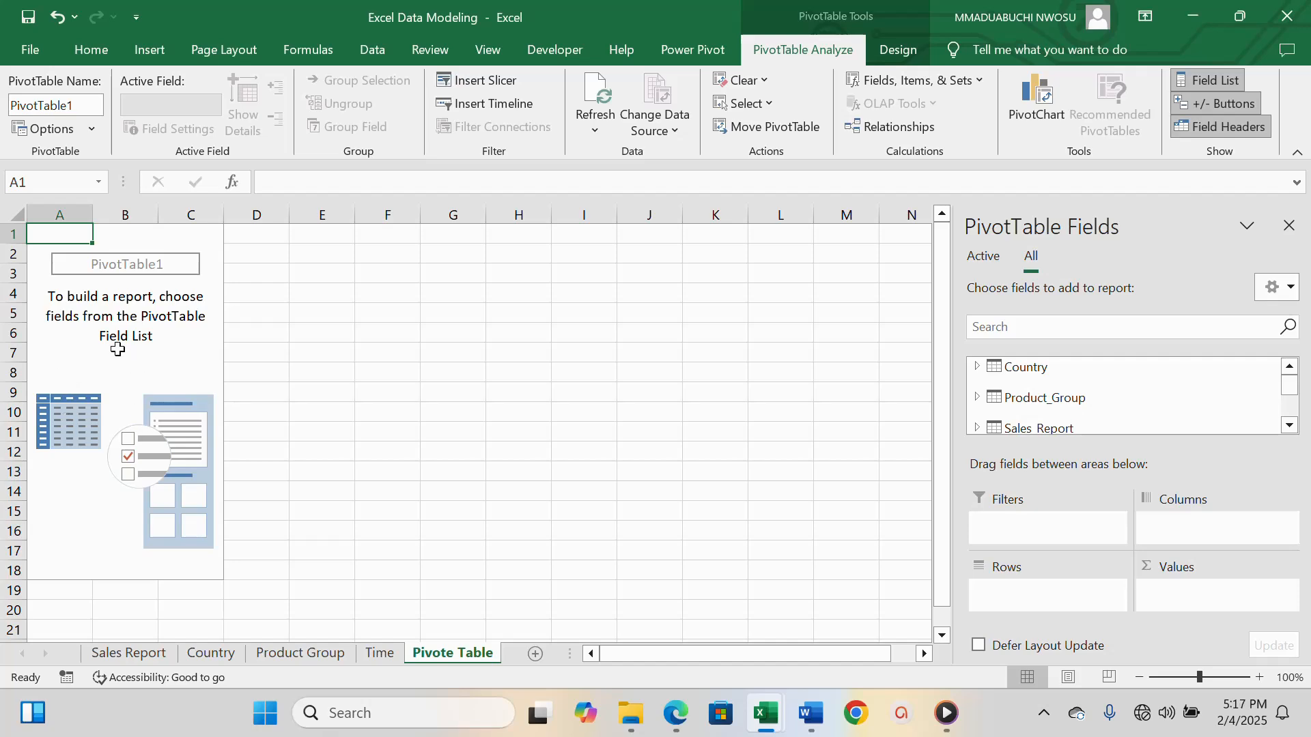
Use the Country field of the Country table as the PivotTable's rows.
left_click(1289, 425)
left_click(1290, 369)
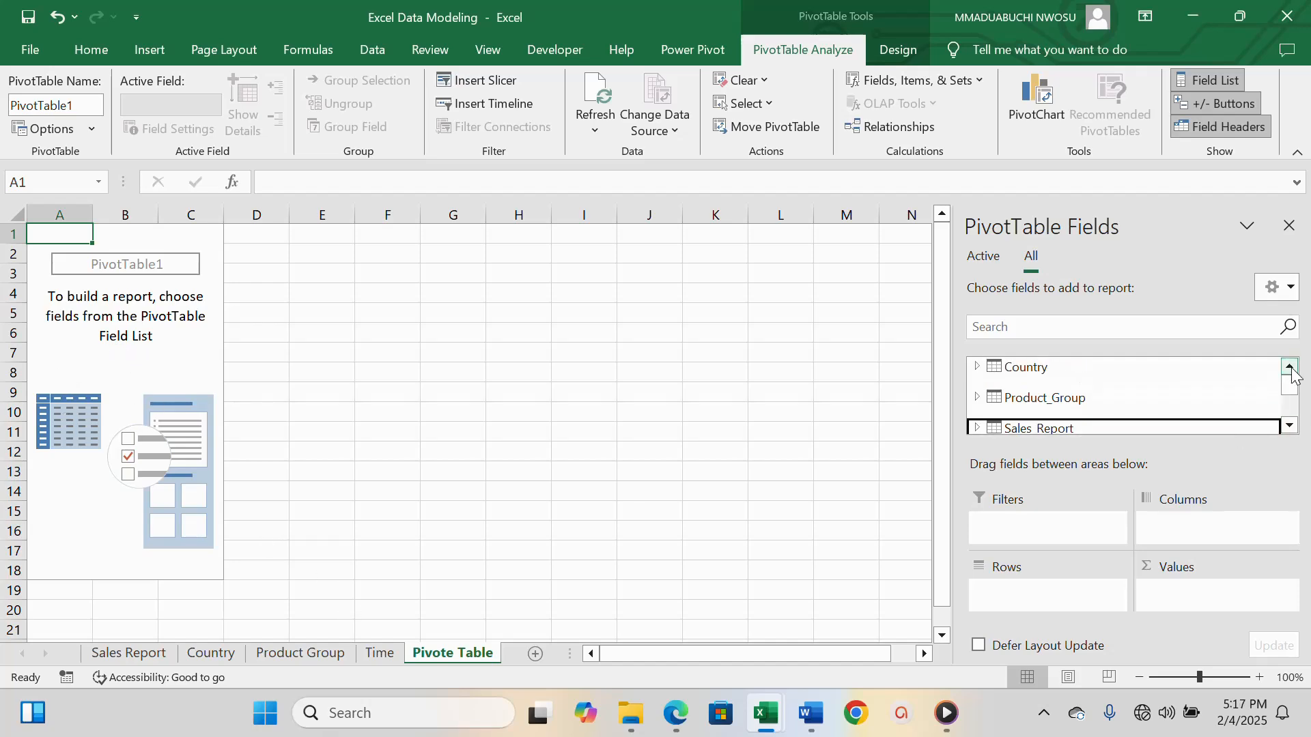
left_click(977, 367)
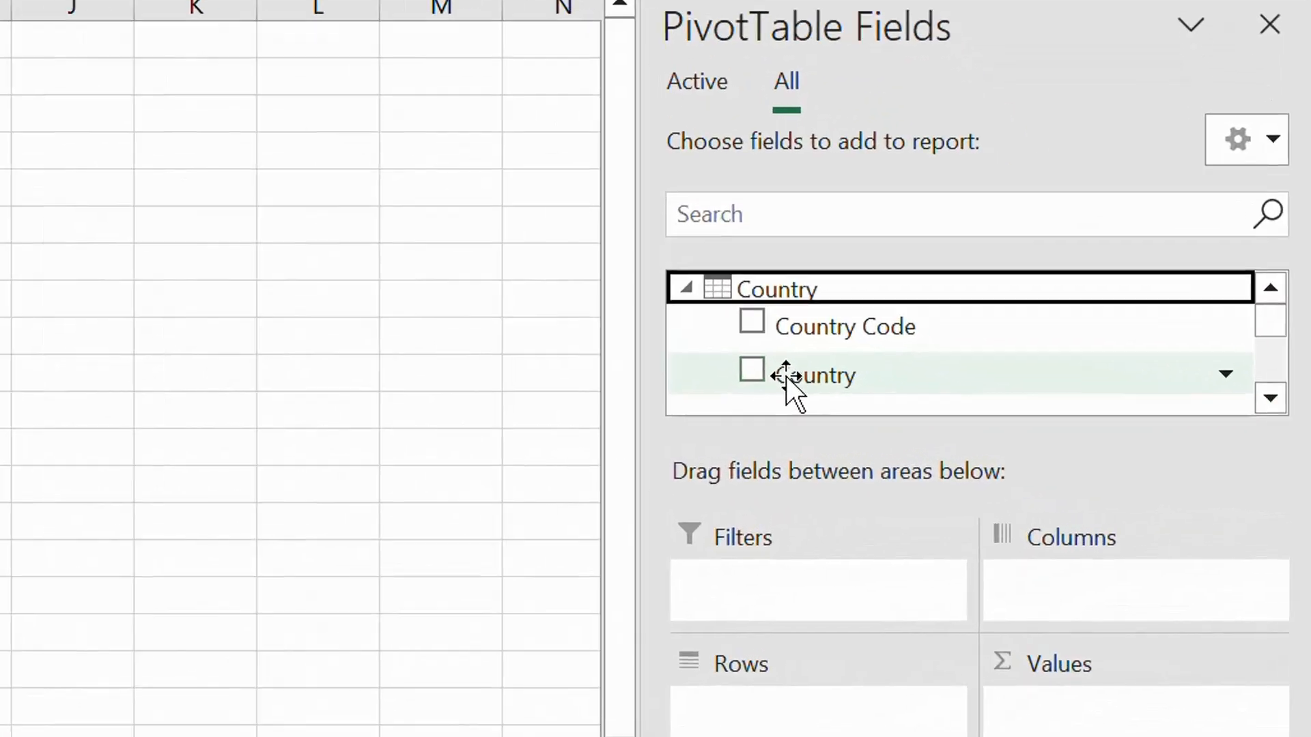
left_click_drag(1035, 413, 1121, 539)
left_click_drag(935, 635, 1022, 604)
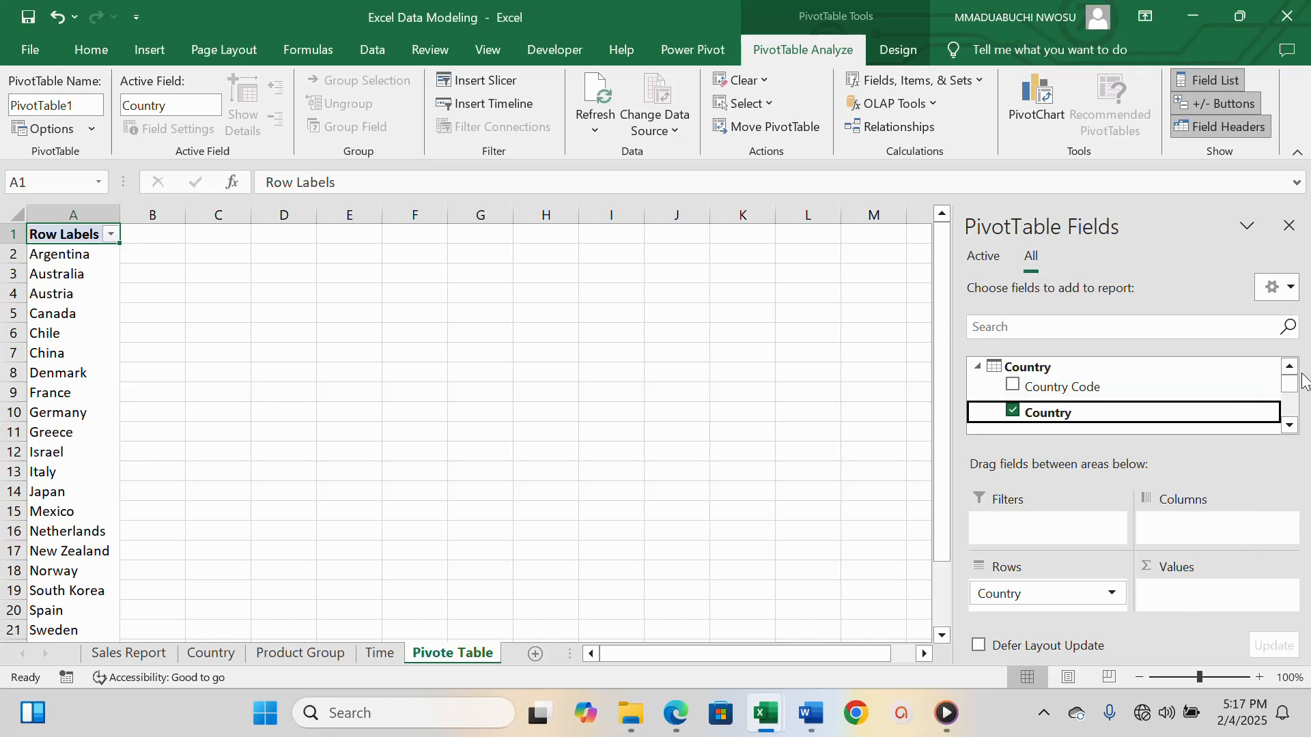
Use the Product Group field of the Product_Group table as the PivotTable's columns.
left_click(1290, 426)
left_click(1290, 426)
left_click(1290, 427)
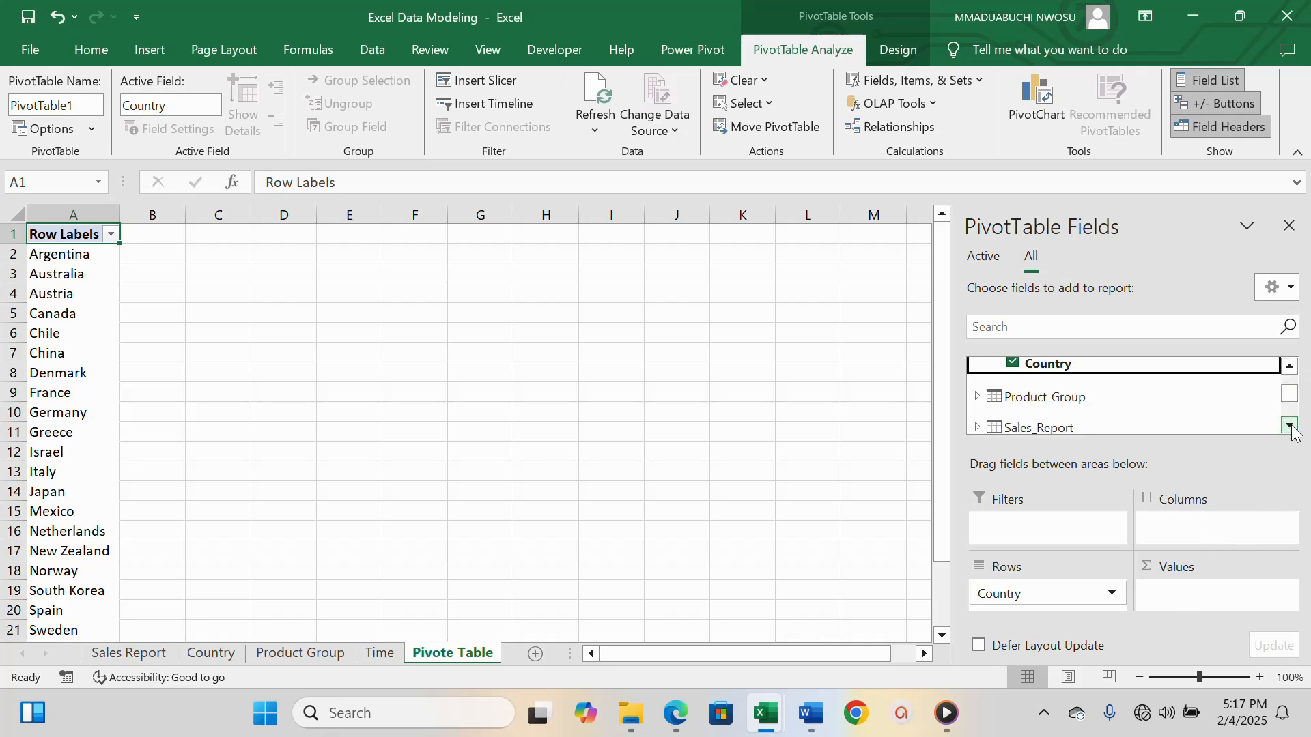
left_click(1290, 427)
left_click(1289, 427)
left_click(1289, 427)
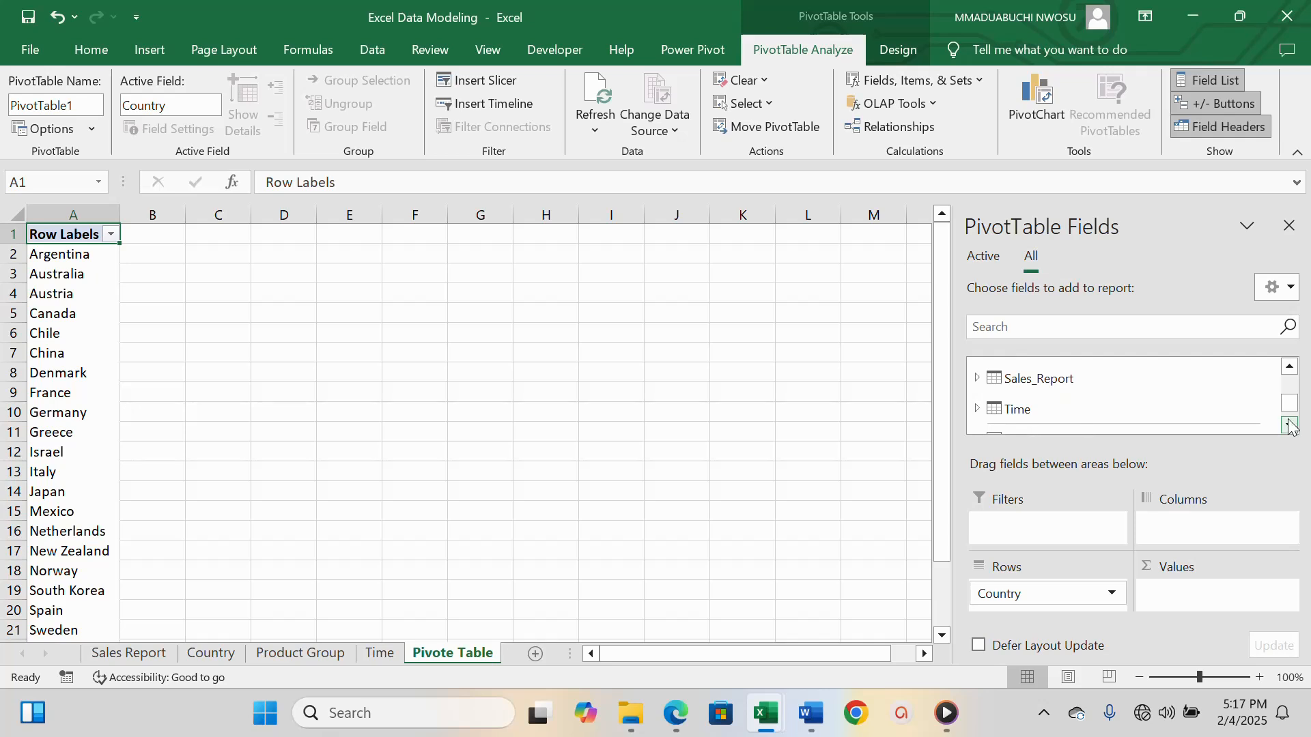
left_click(1289, 367)
left_click(1290, 369)
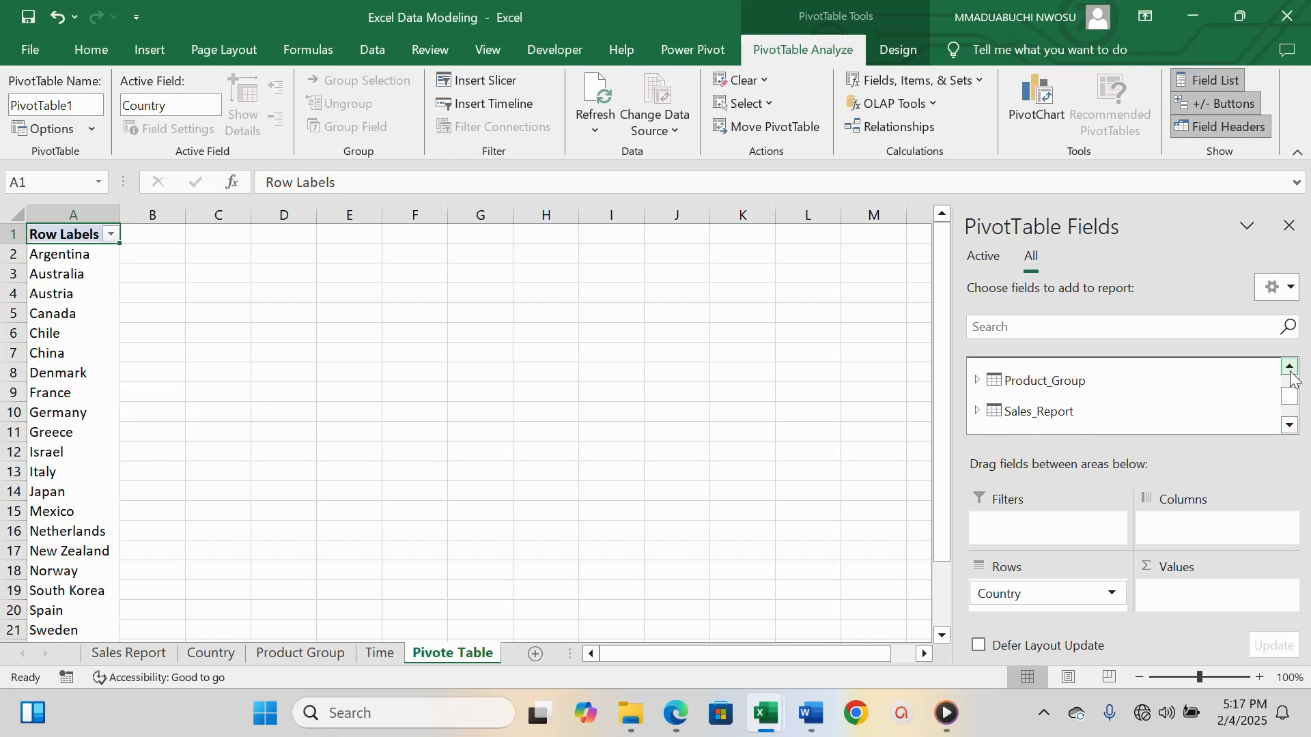
left_click(991, 385)
left_click(991, 384)
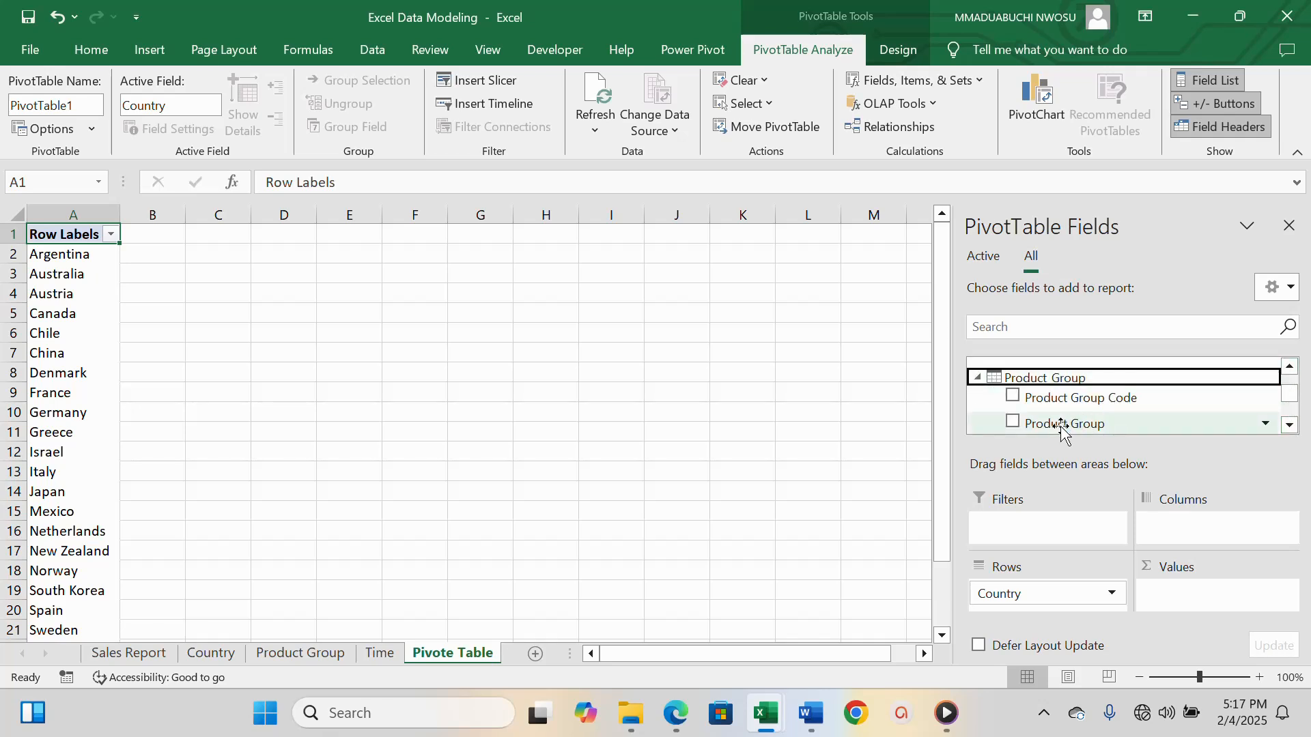
left_click_drag(1060, 426, 1196, 539)
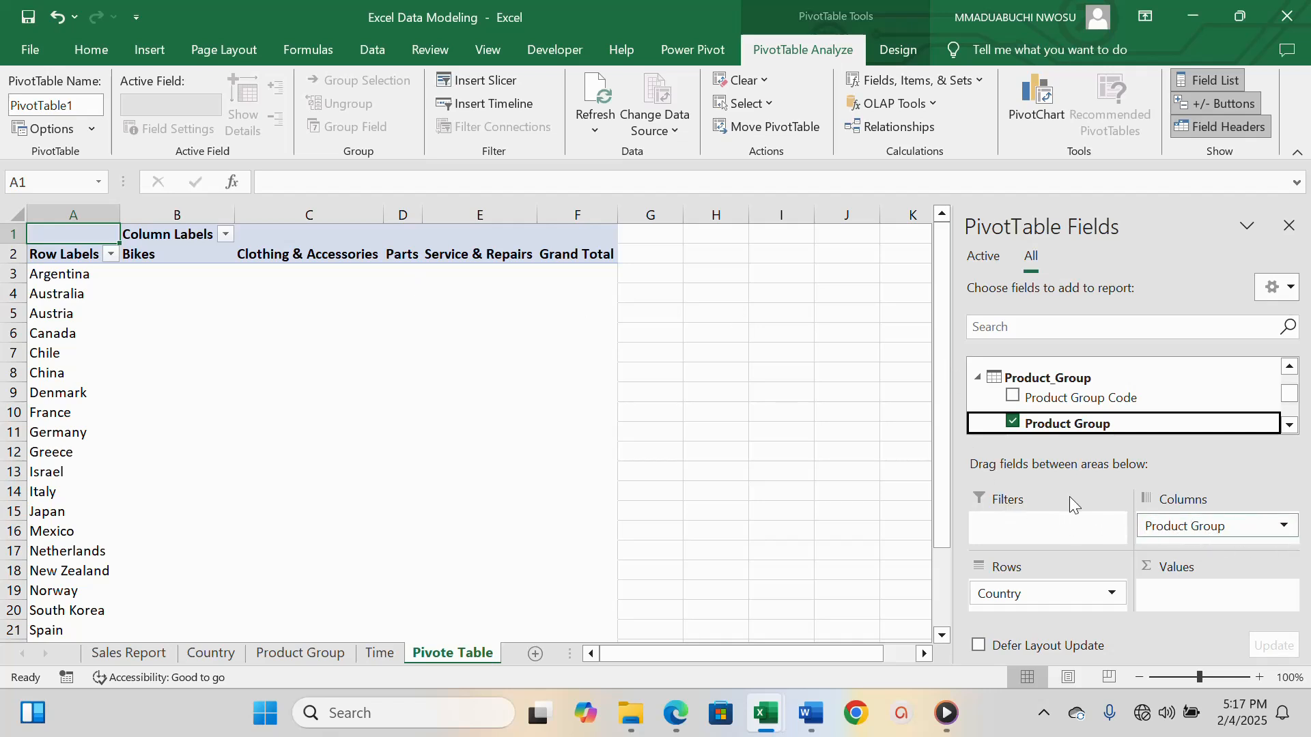
Use the Month field of the Time table as the PivotTable's report filter.
left_click(1288, 369)
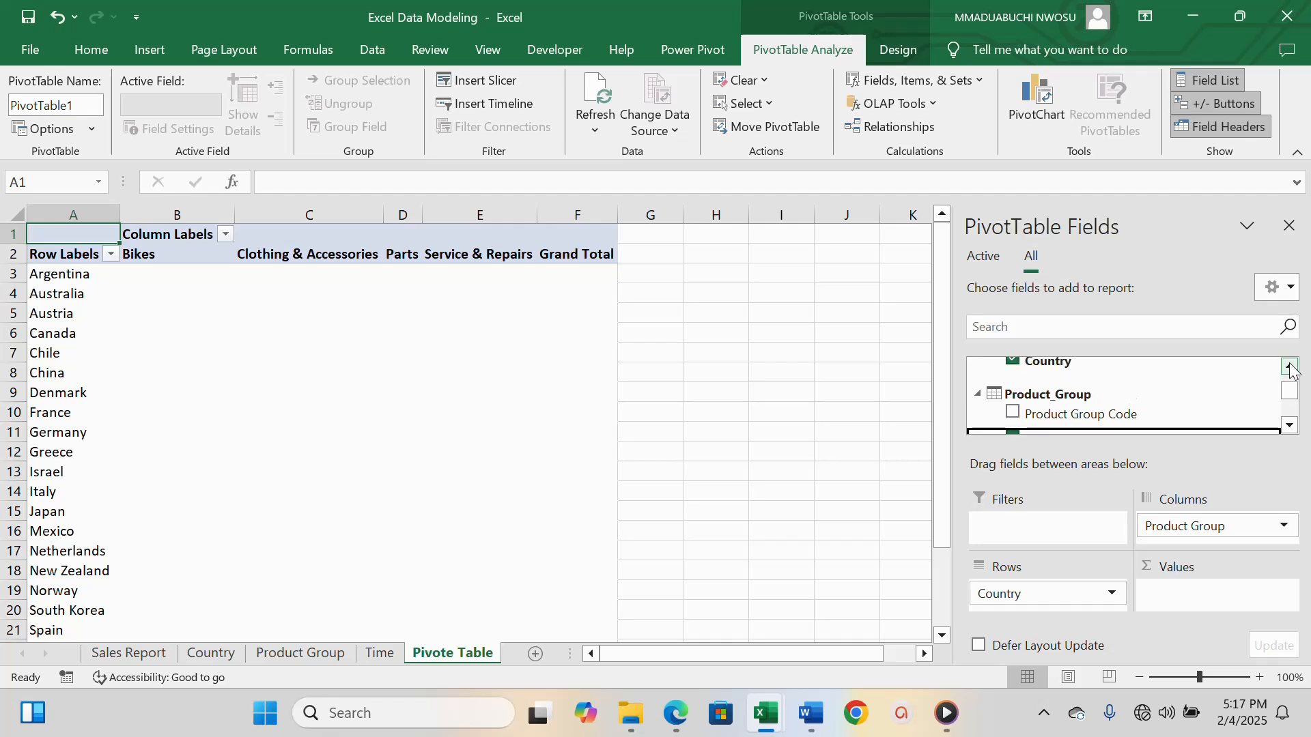
left_click(1288, 369)
left_click(1288, 368)
left_click(1290, 369)
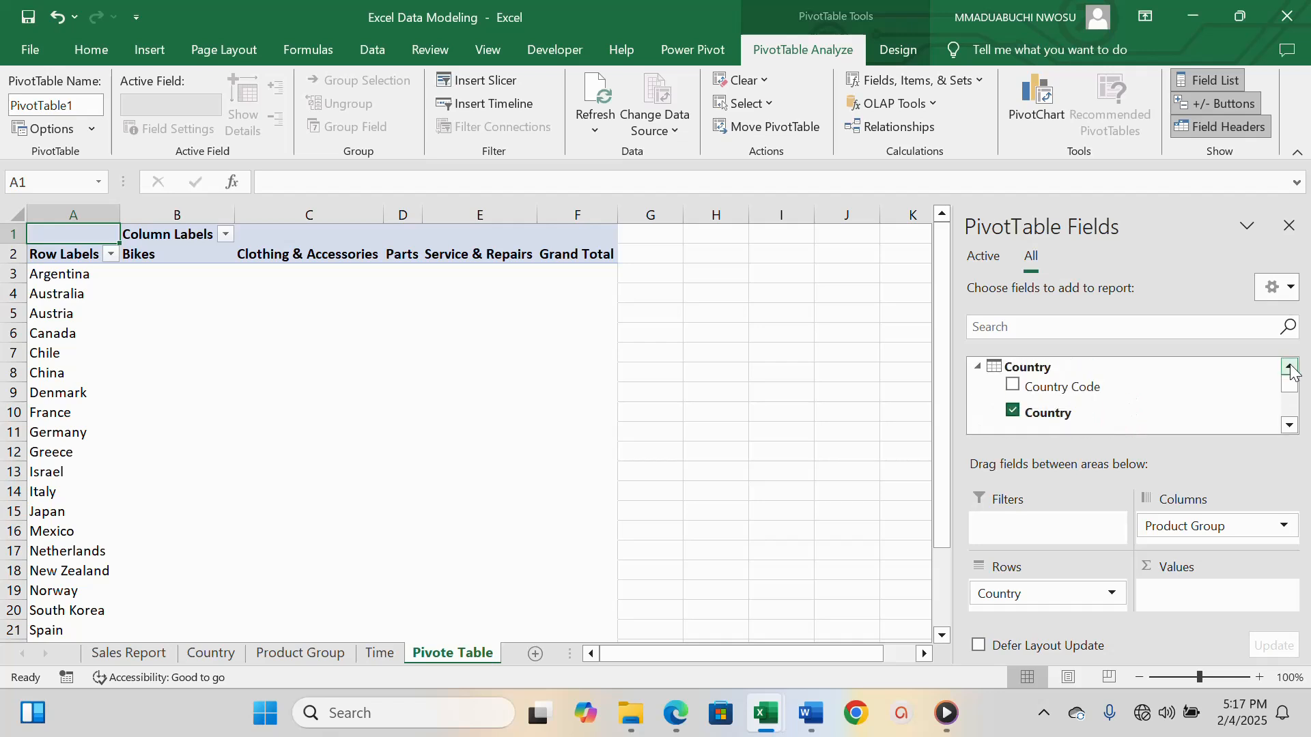
left_click(1289, 425)
left_click(1289, 426)
left_click(1289, 426)
left_click(1289, 426)
left_click(1289, 426)
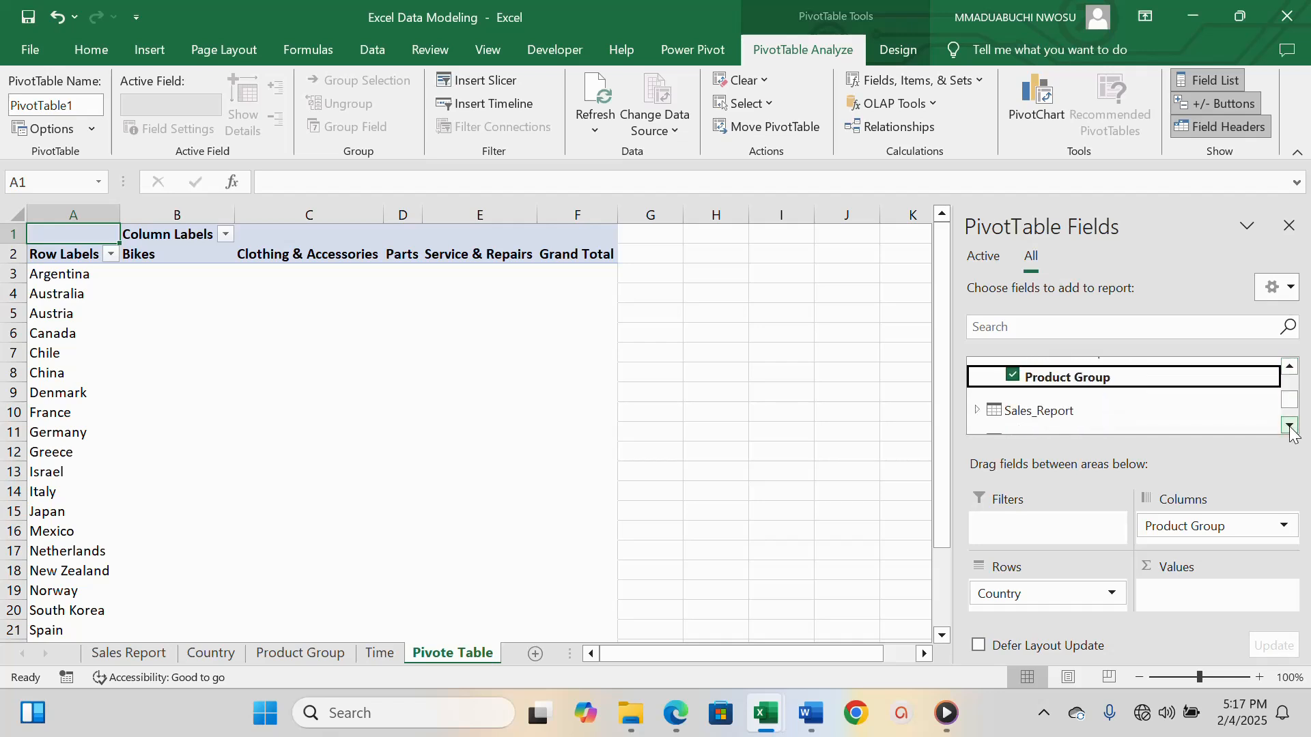
left_click(1289, 426)
left_click(1289, 426)
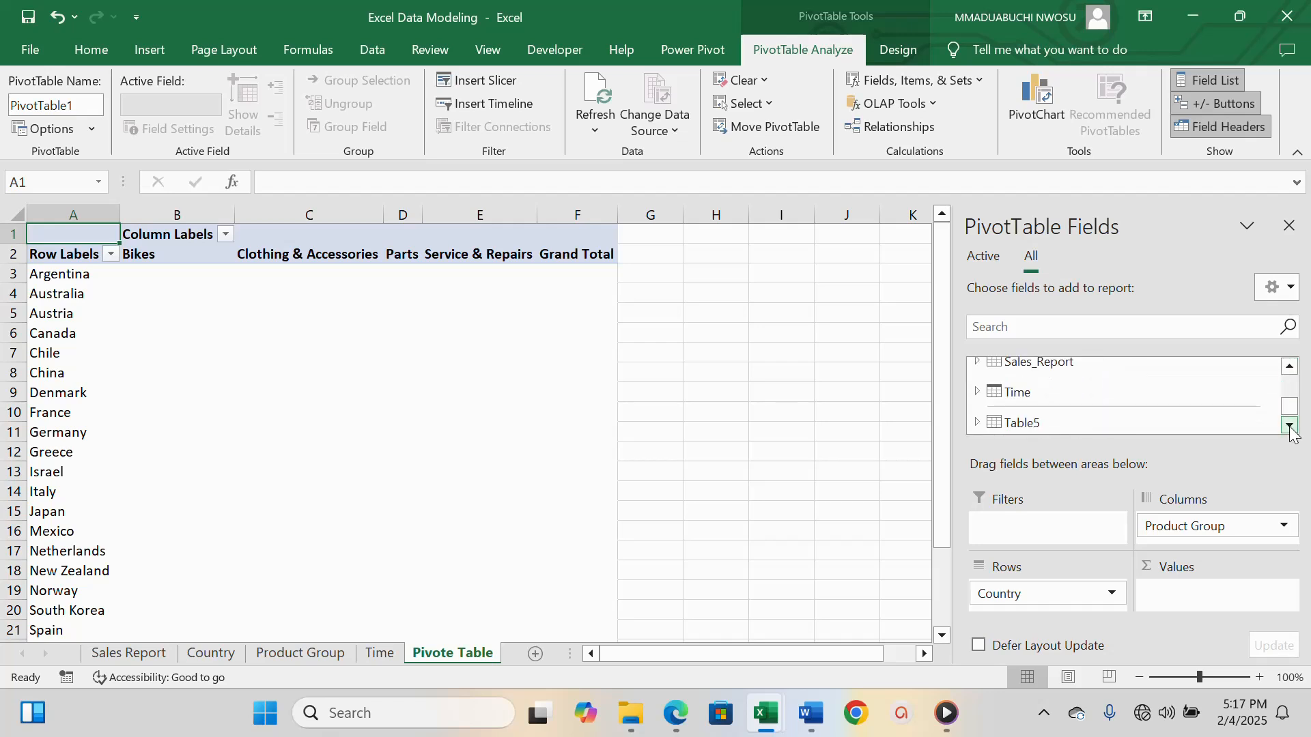
left_click(996, 394)
left_click_drag(1042, 415, 1034, 535)
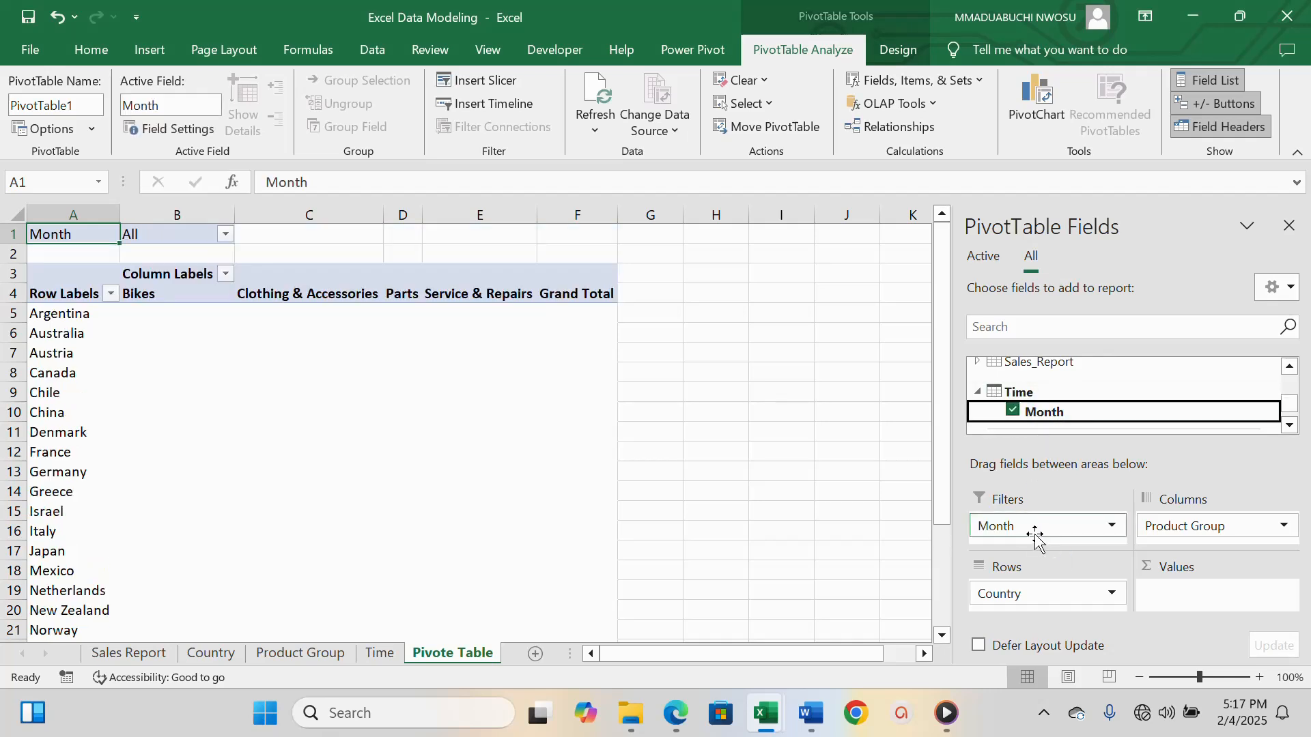
Sum the Amount field of the Sales_Report table as the PivotTable's values.
left_click(1287, 368)
left_click(1287, 369)
left_click(1287, 368)
left_click(1288, 369)
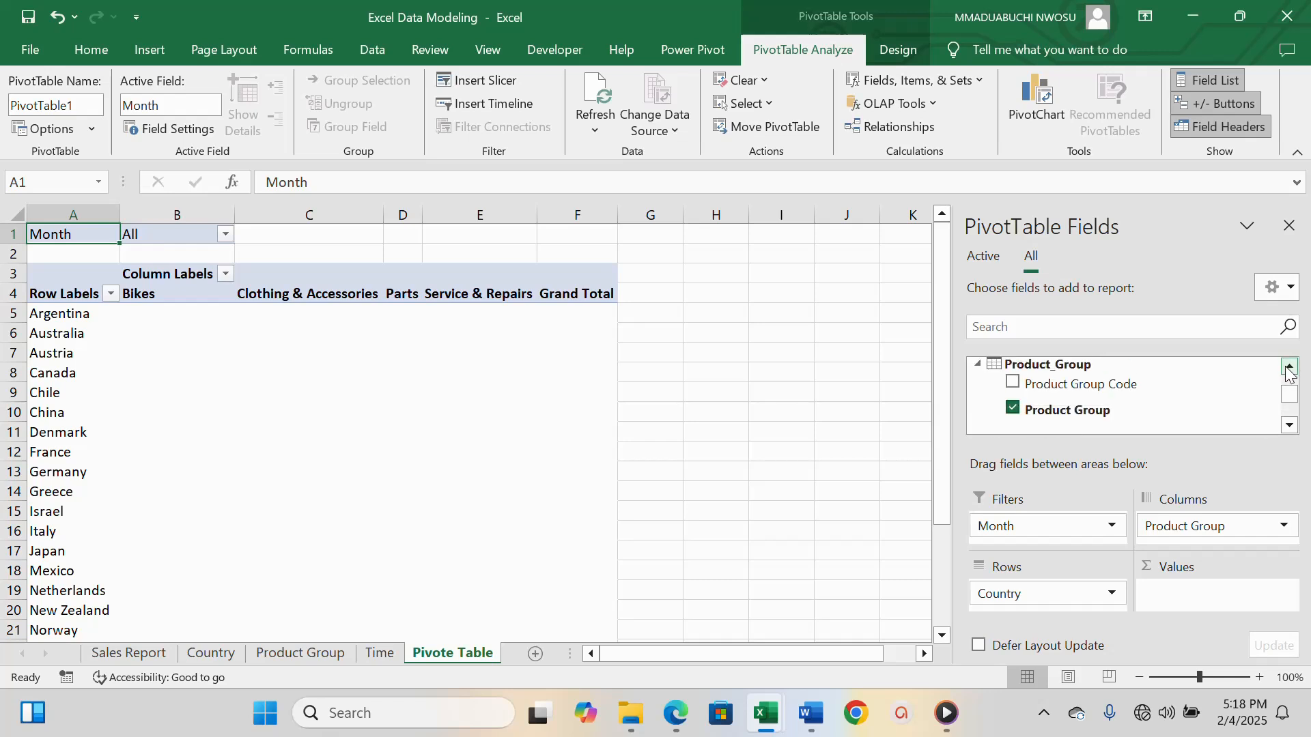
left_click(1287, 368)
left_click(1288, 368)
left_click(1288, 369)
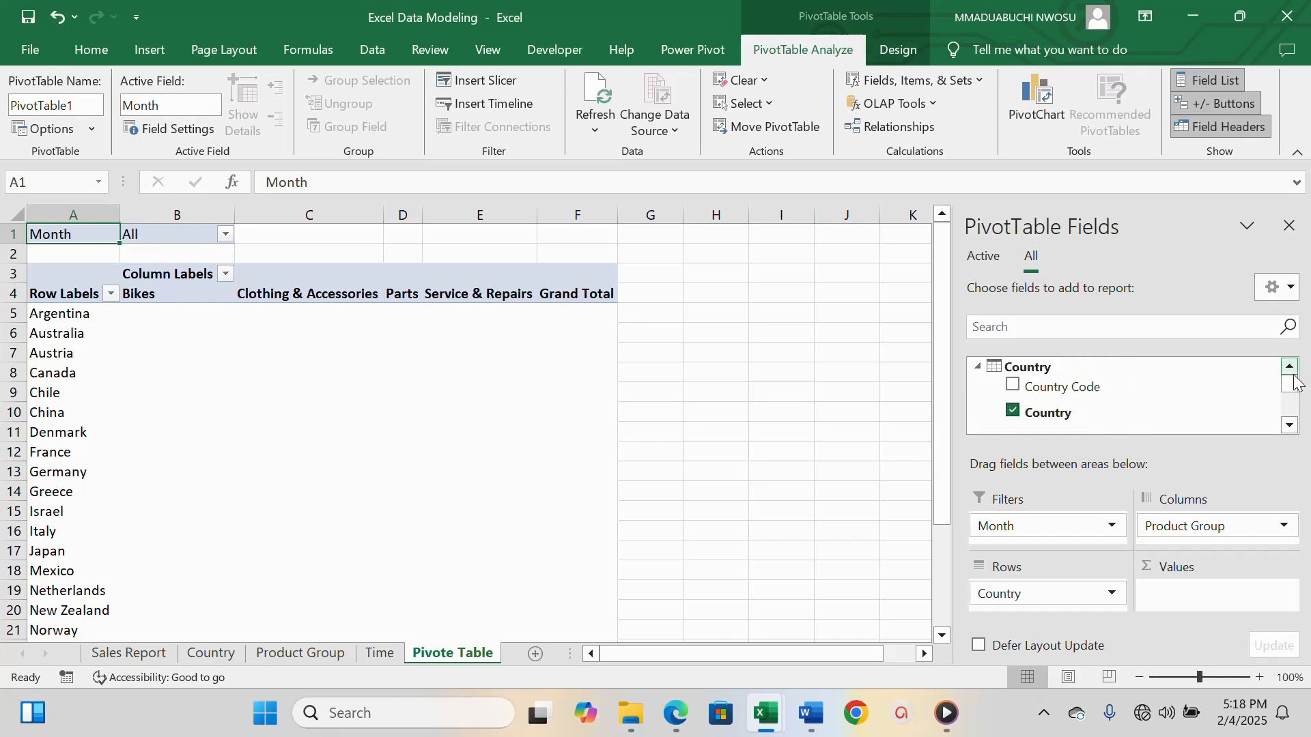
left_click(1289, 425)
left_click(1289, 425)
left_click(1289, 425)
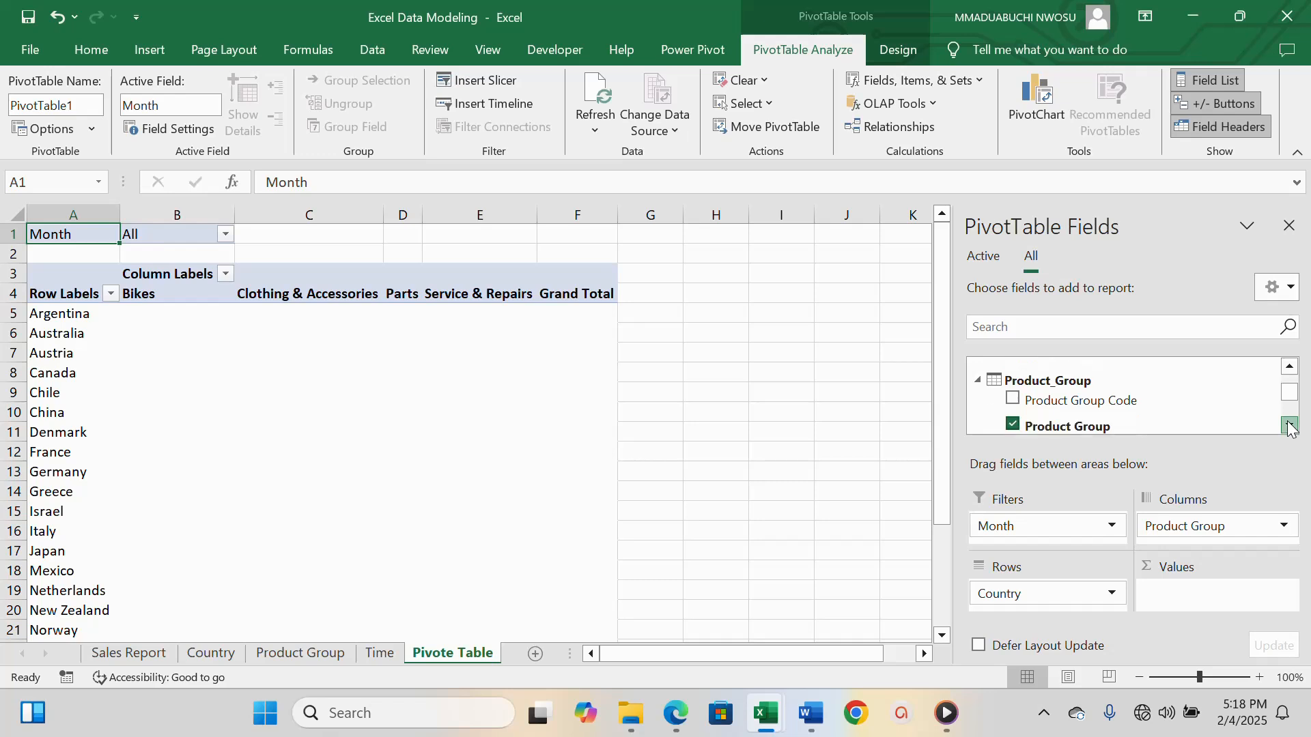
left_click(1289, 425)
left_click(1289, 426)
left_click(1289, 425)
left_click(1289, 425)
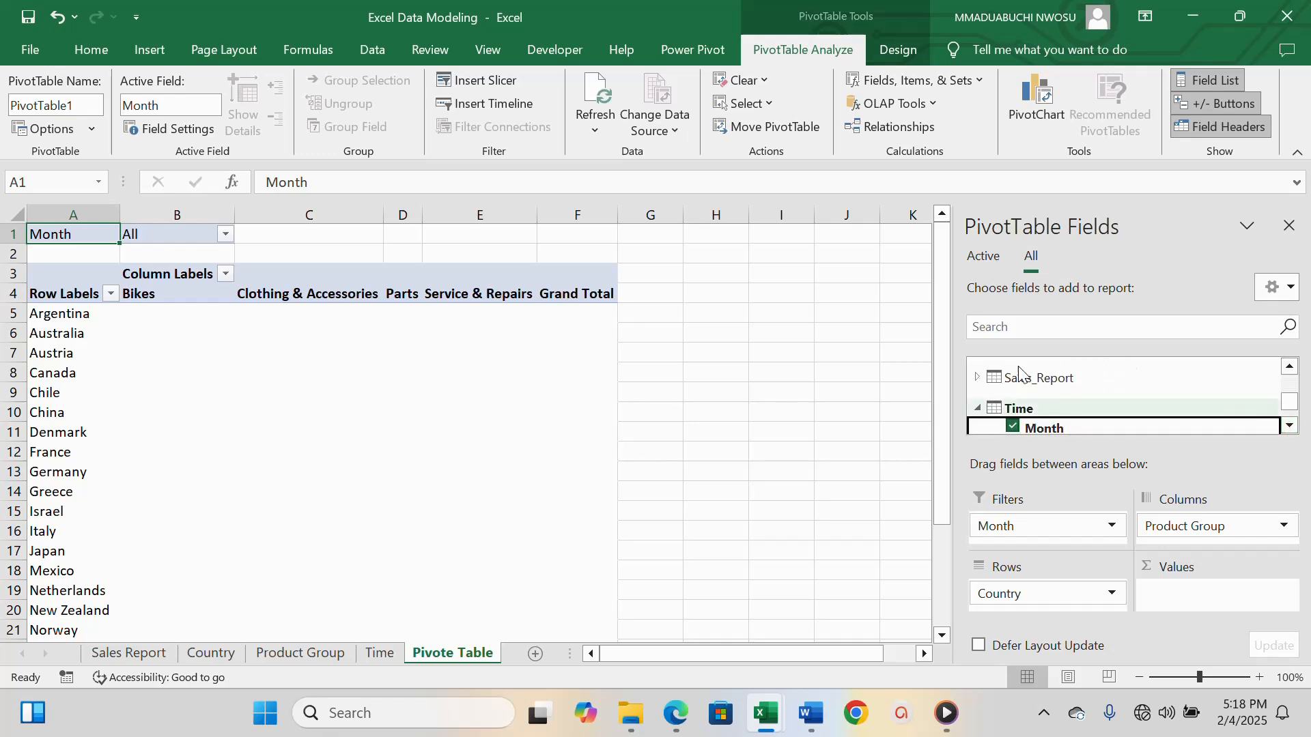
left_click(977, 377)
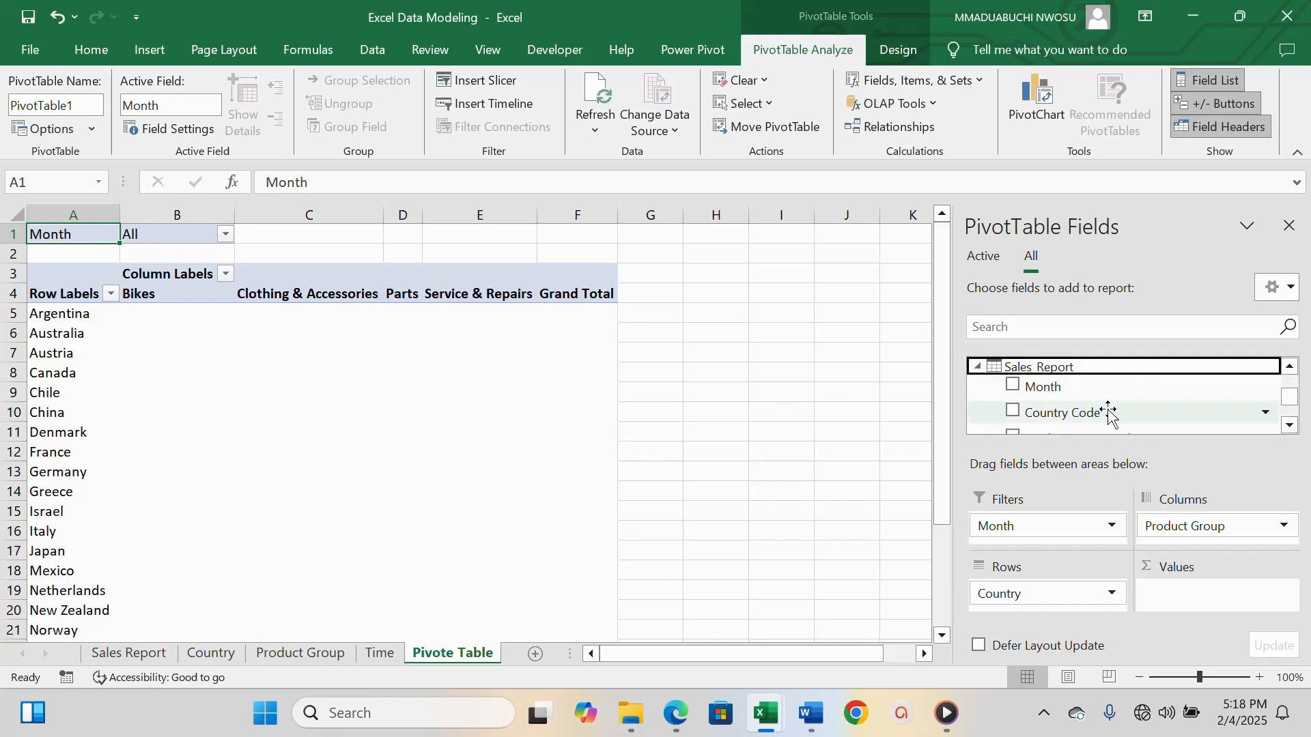
scroll(1107, 412, "down", 1)
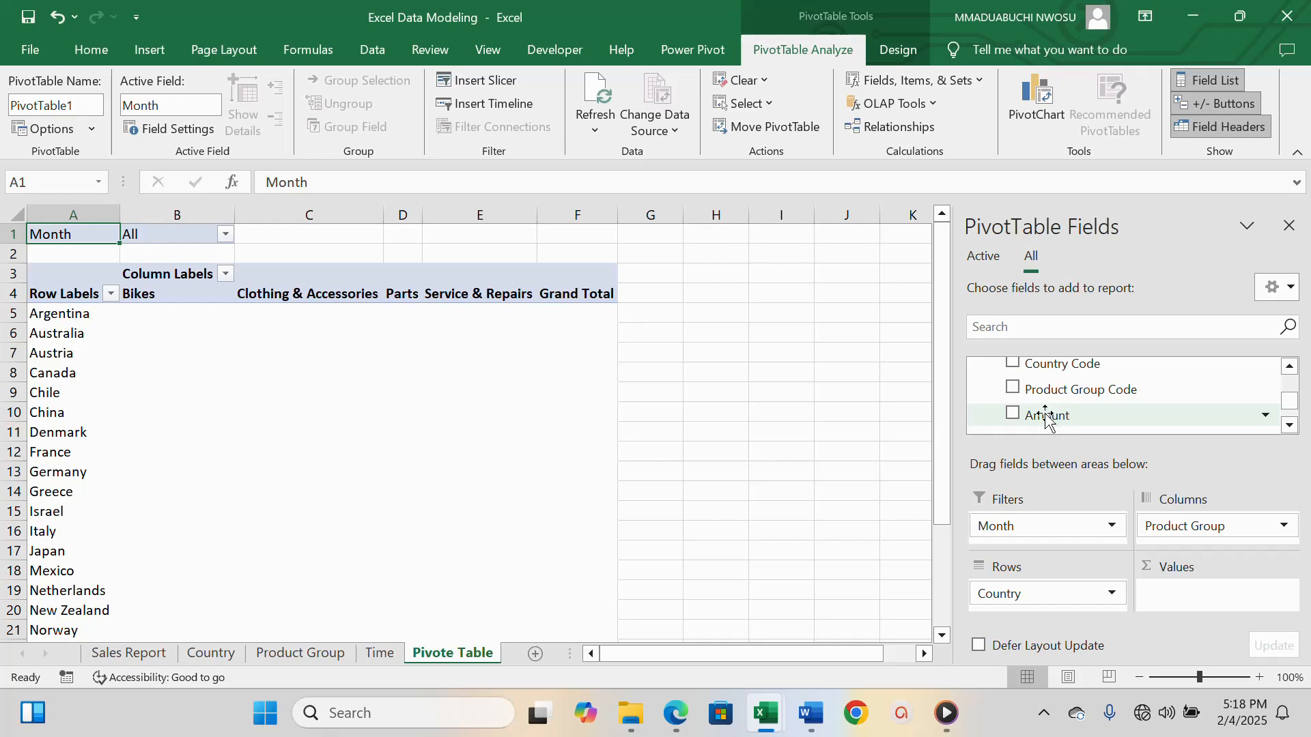
left_click_drag(1045, 416, 1206, 599)
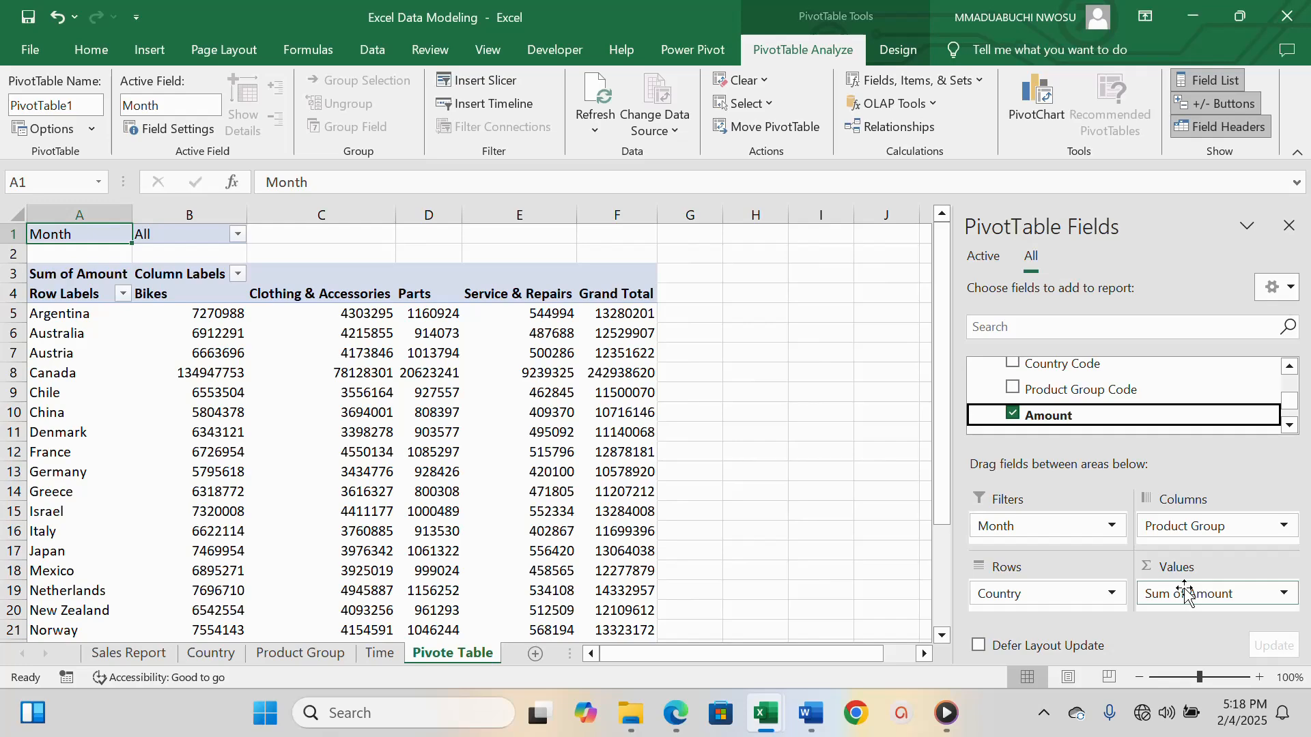
Rename the PivotTable as PivotTable2222 and look through its rows down to the grand total.
left_click(81, 105)
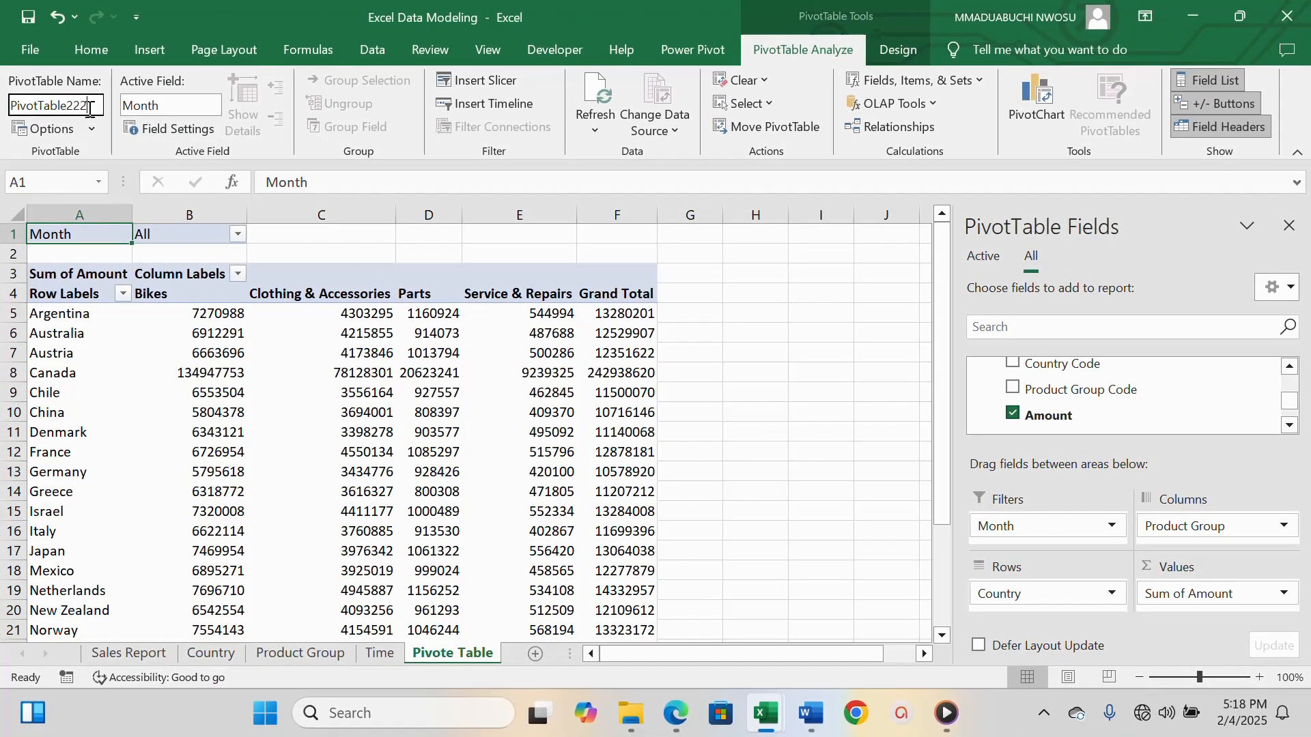
type("2")
scroll(757, 381, "down", 3)
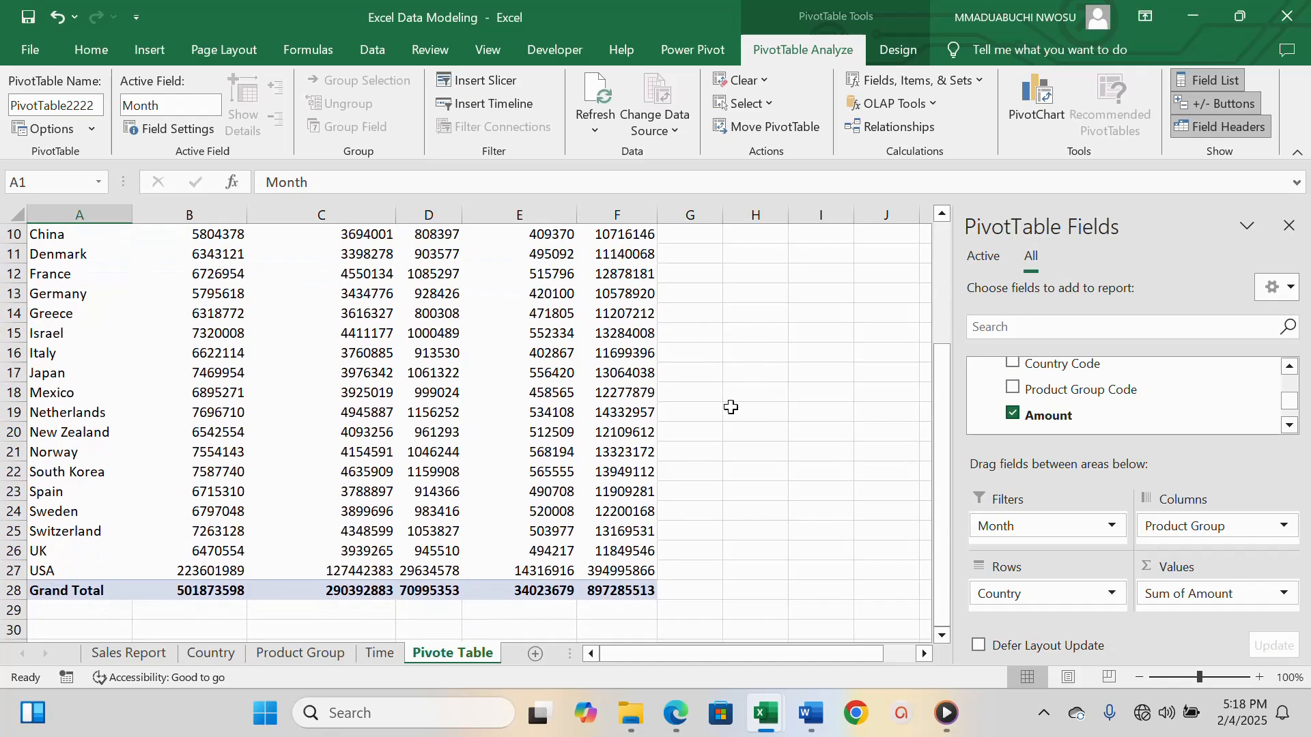
scroll(263, 451, "up", 3)
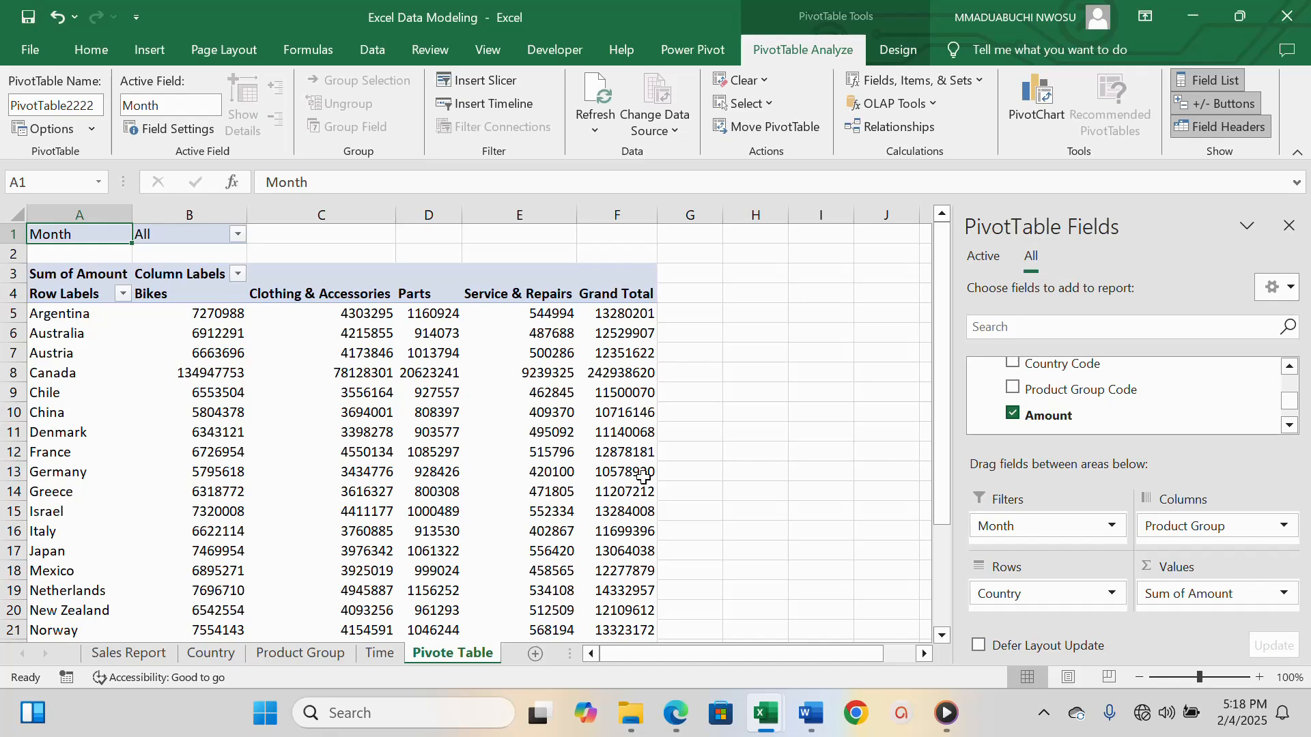
scroll(618, 519, "down", 3)
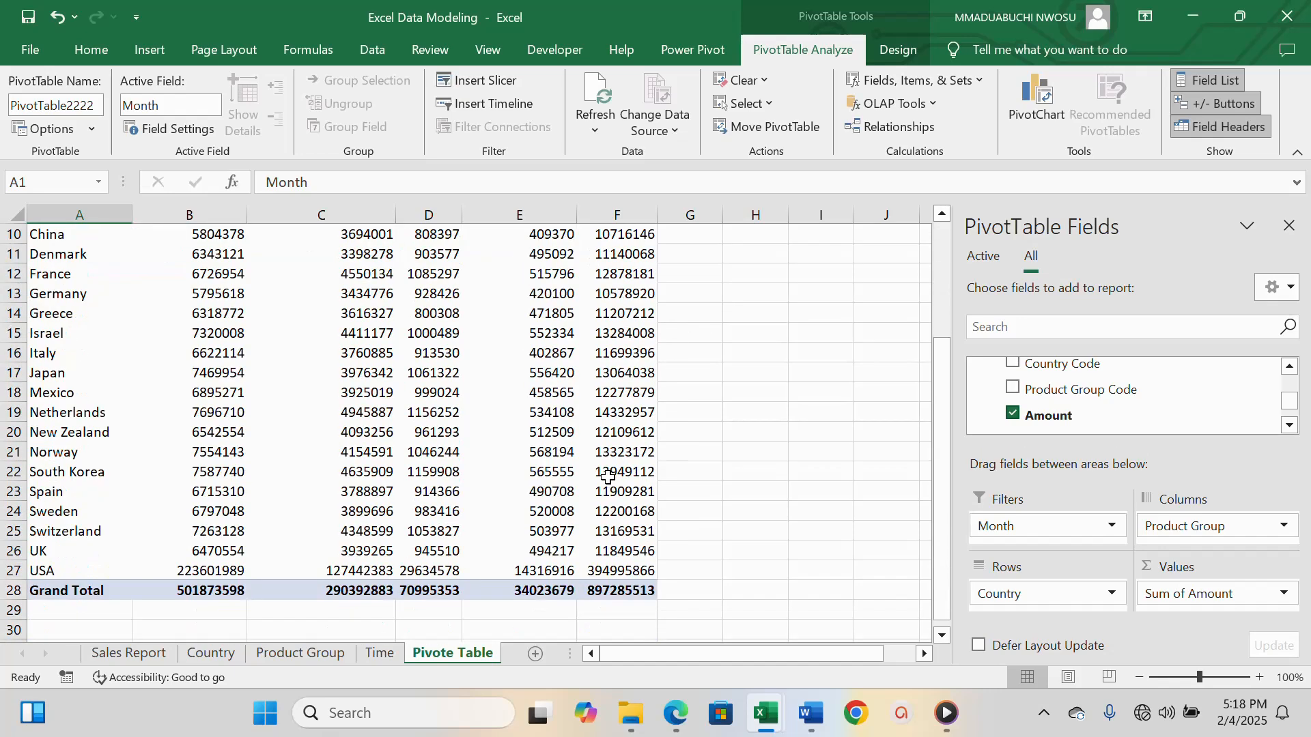
scroll(505, 495, "up", 1)
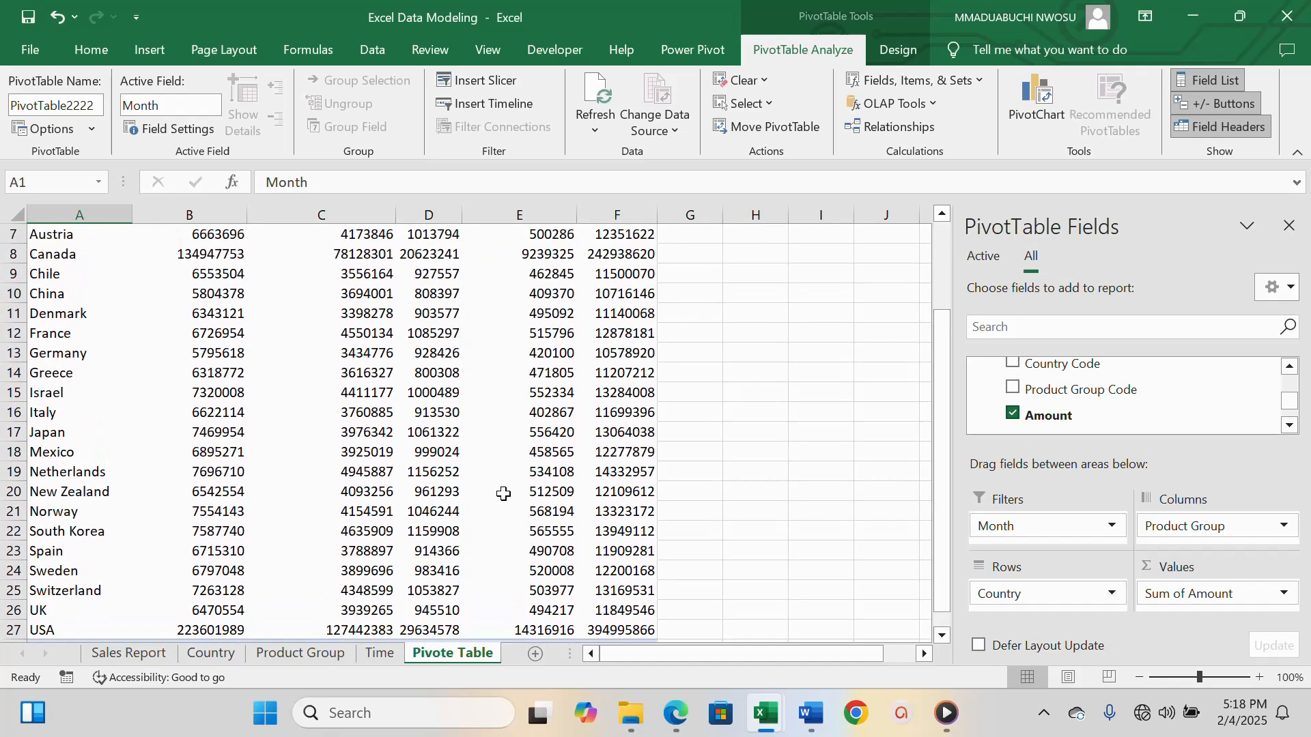
scroll(505, 493, "up", 2)
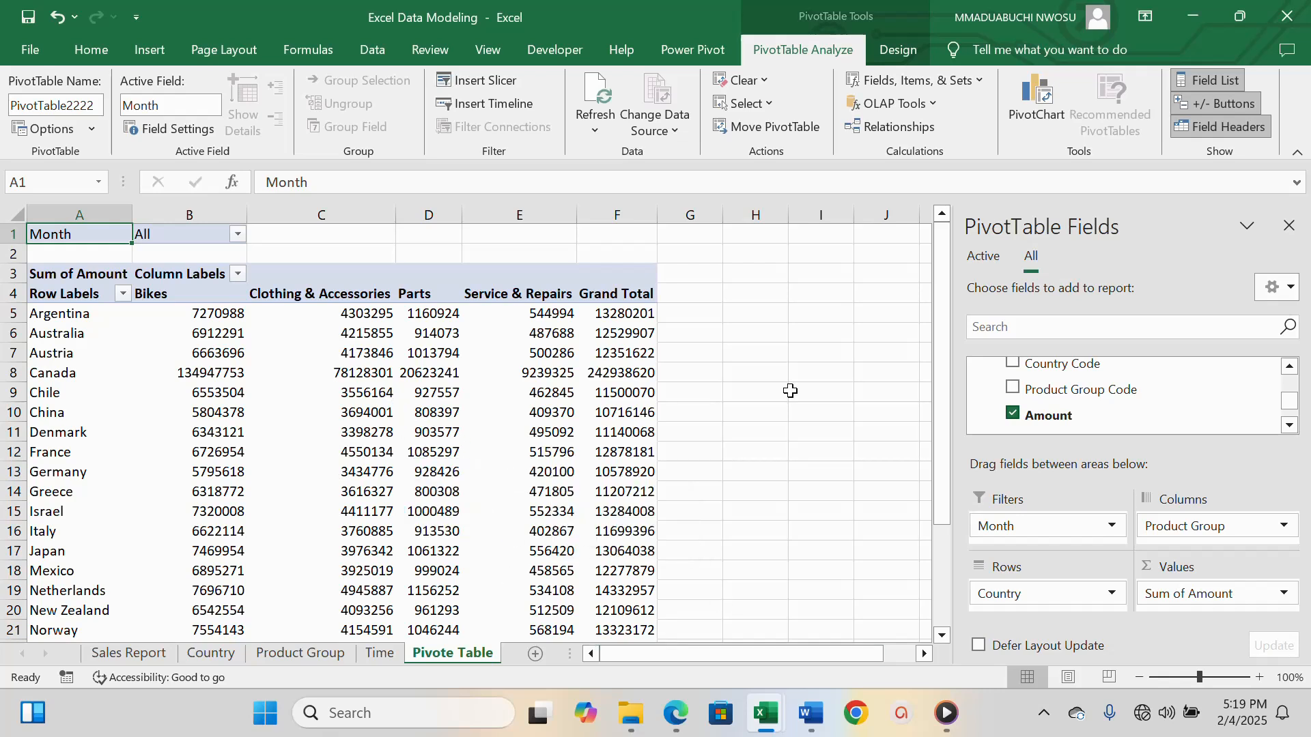
Save a copy of the workbook to the Desktop folder as Excel Data Modeling1, in Excel Workbook format.
left_click(24, 51)
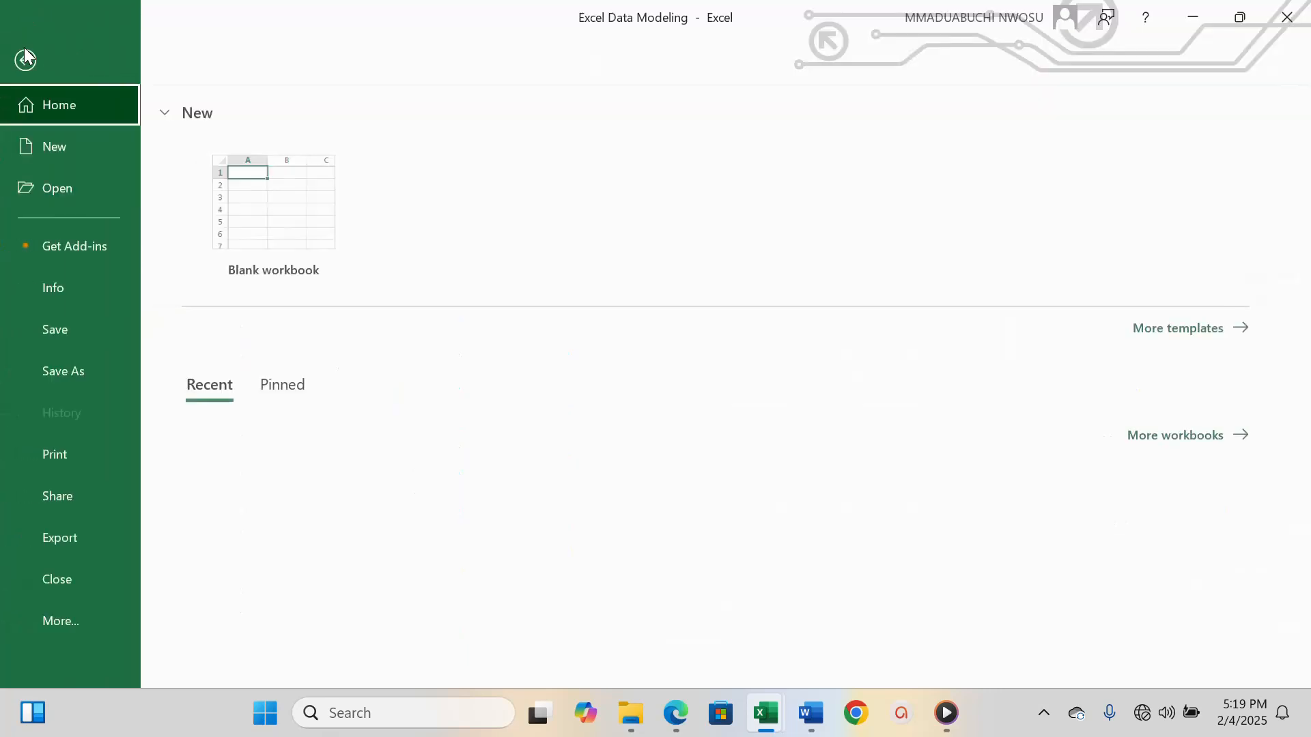
left_click(80, 370)
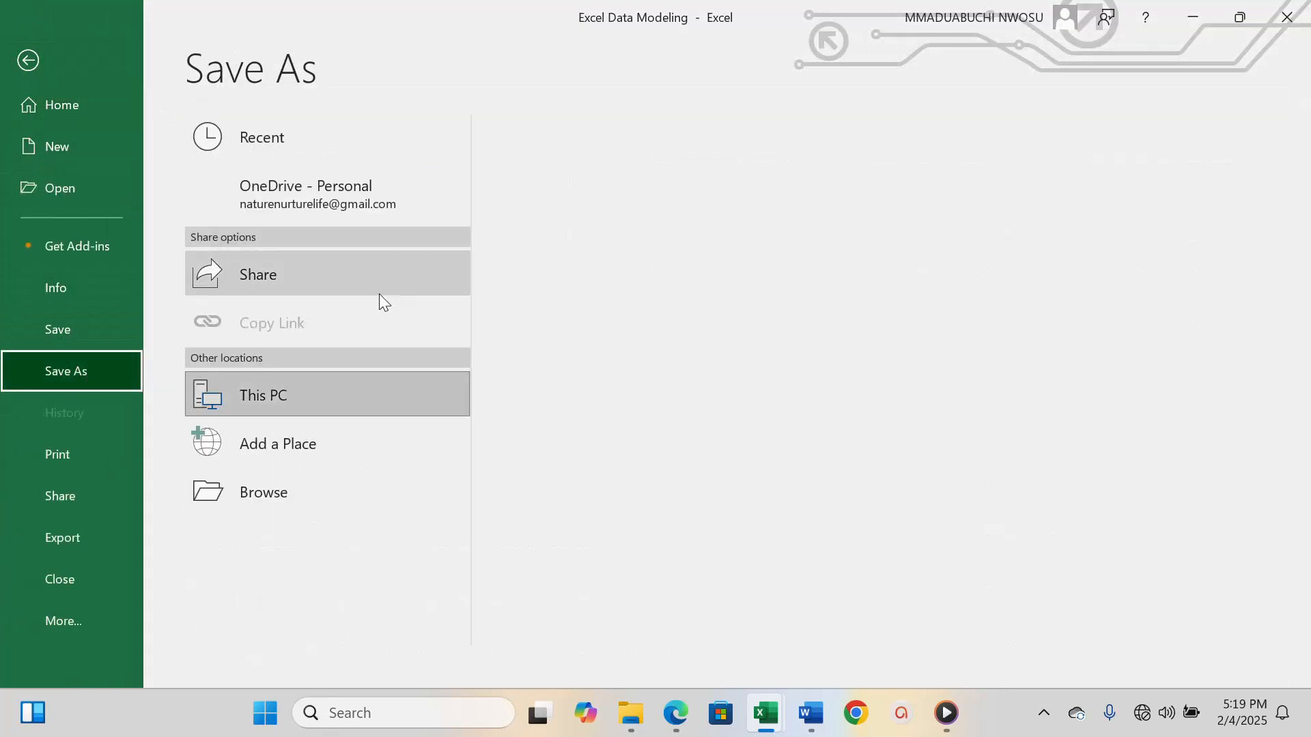
left_click(639, 232)
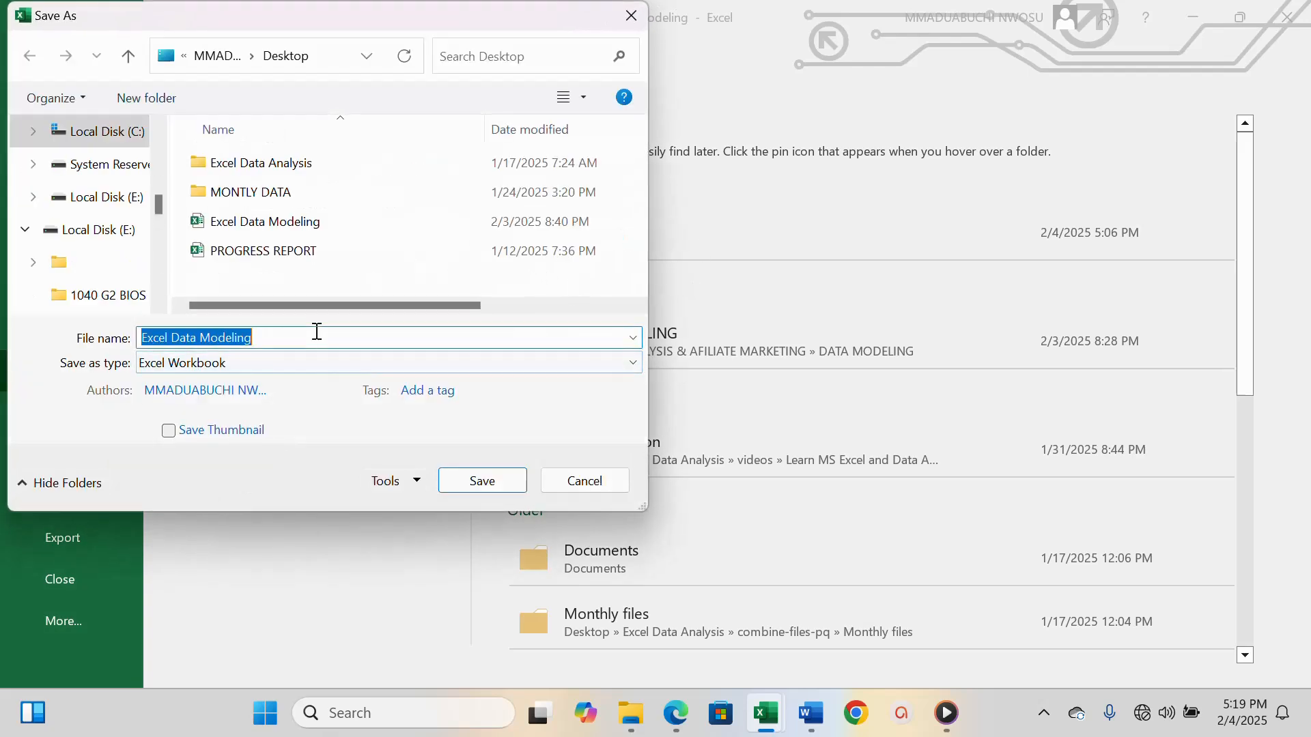
left_click(298, 335)
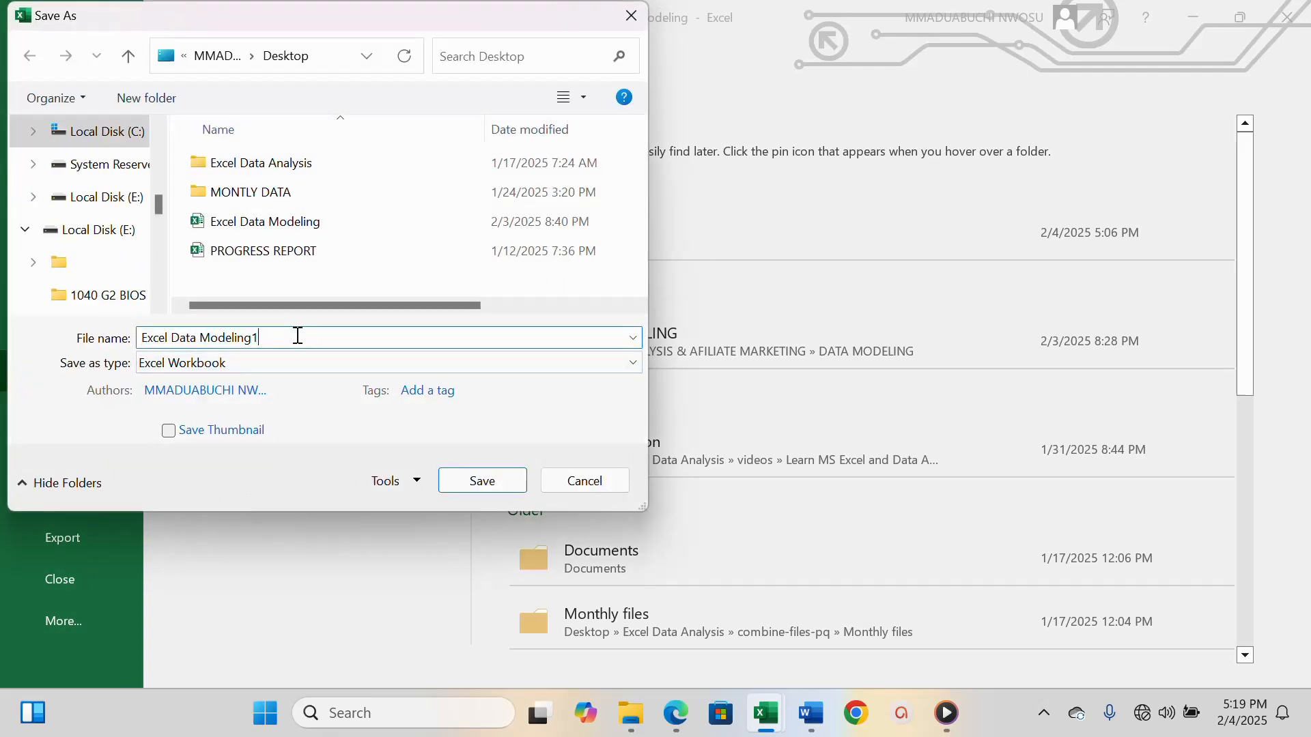
left_click(471, 482)
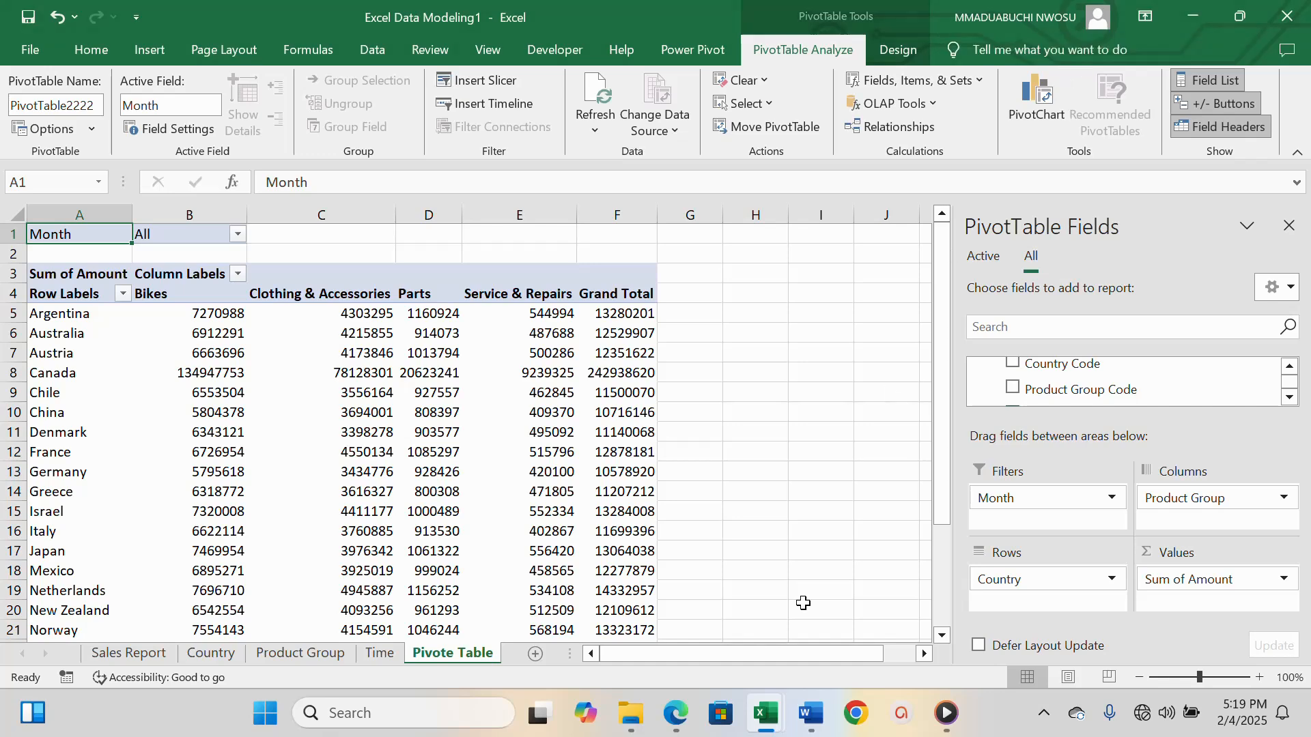
Switch to the Power Pivot window to view the table relationship diagram, and return to the Excel Data Modeling1 workbook.
mouse_move(806, 716)
mouse_move(766, 713)
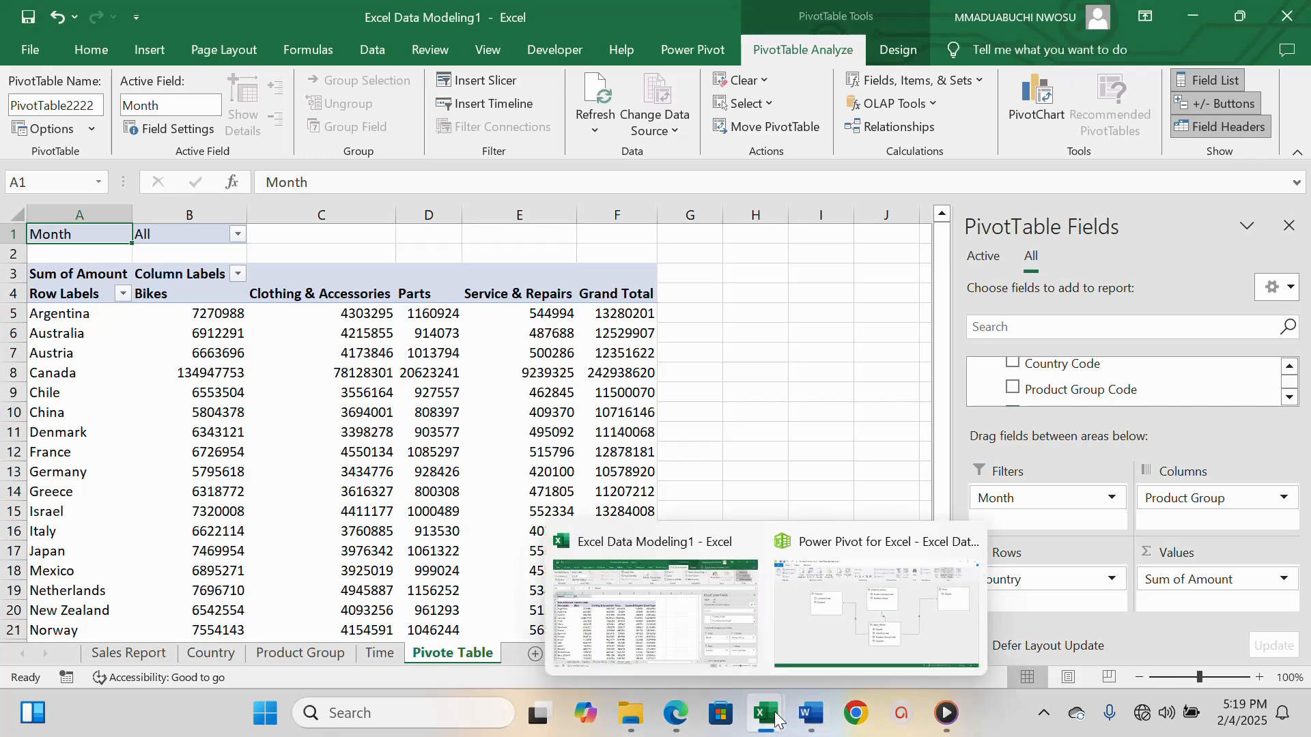
left_click(874, 597)
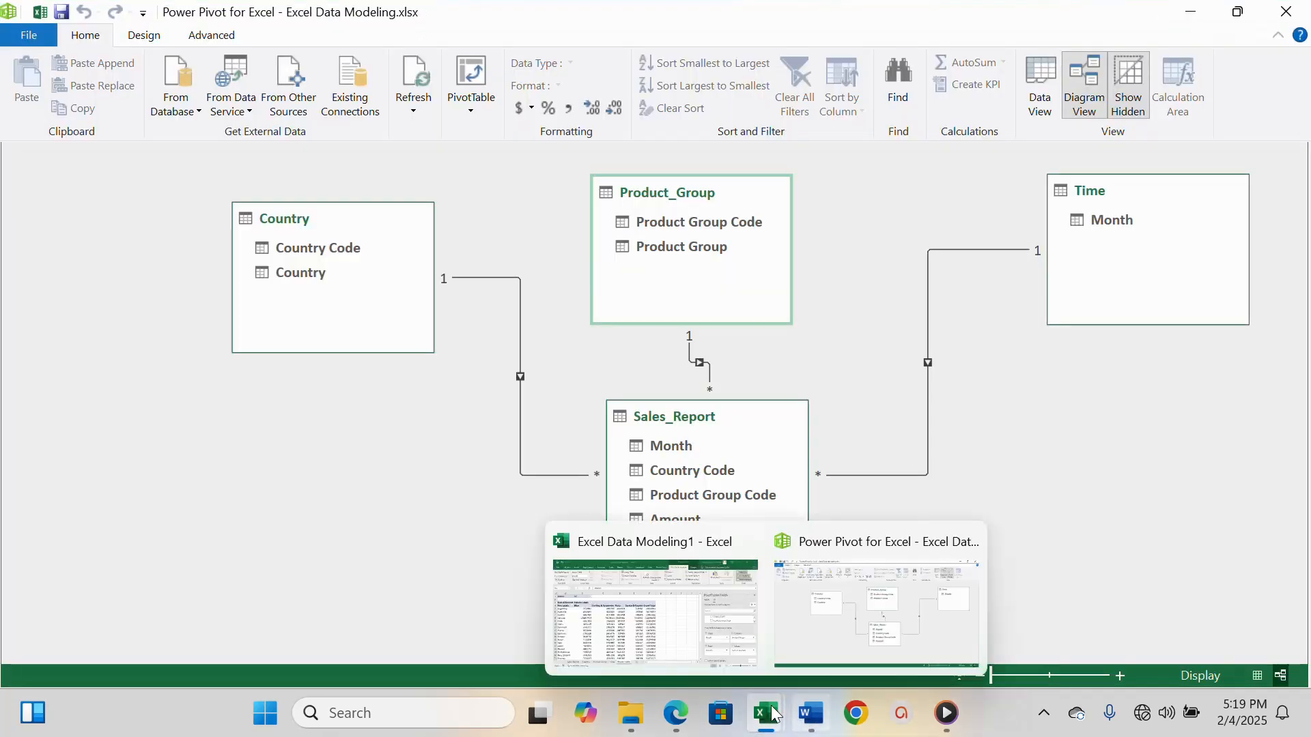
left_click(656, 615)
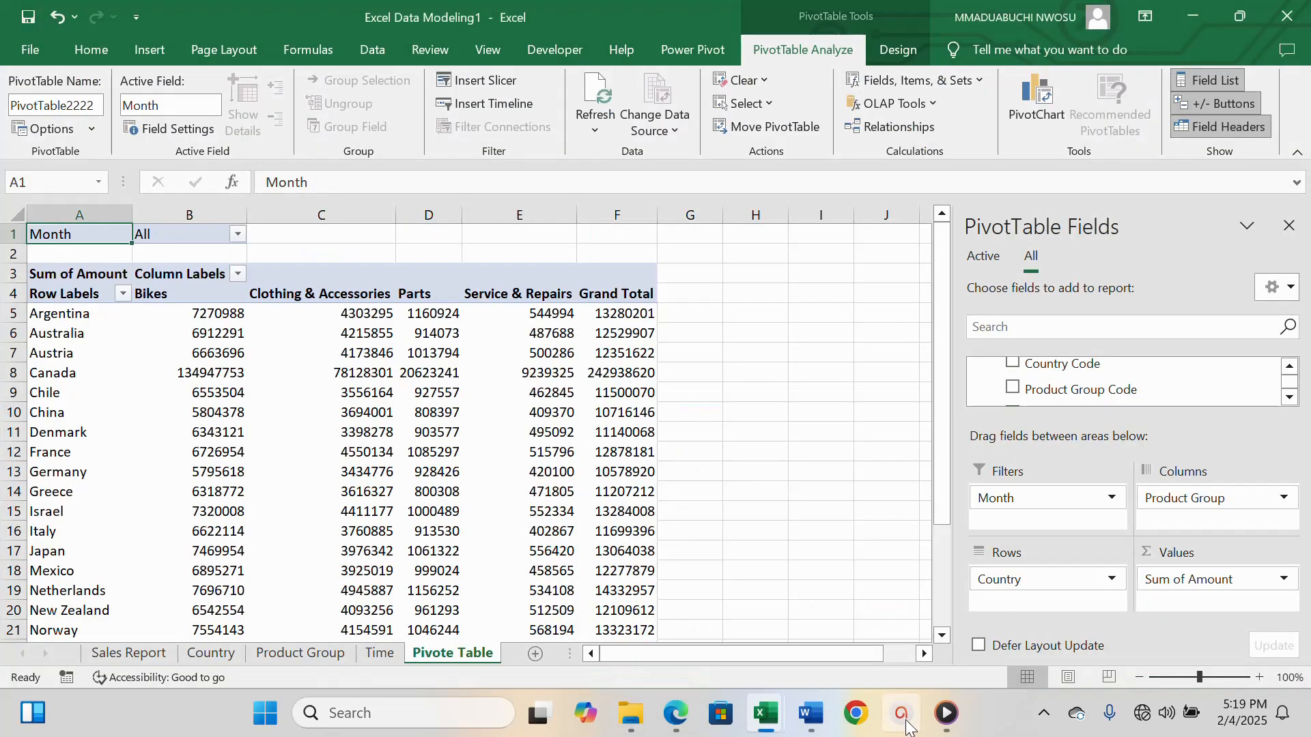